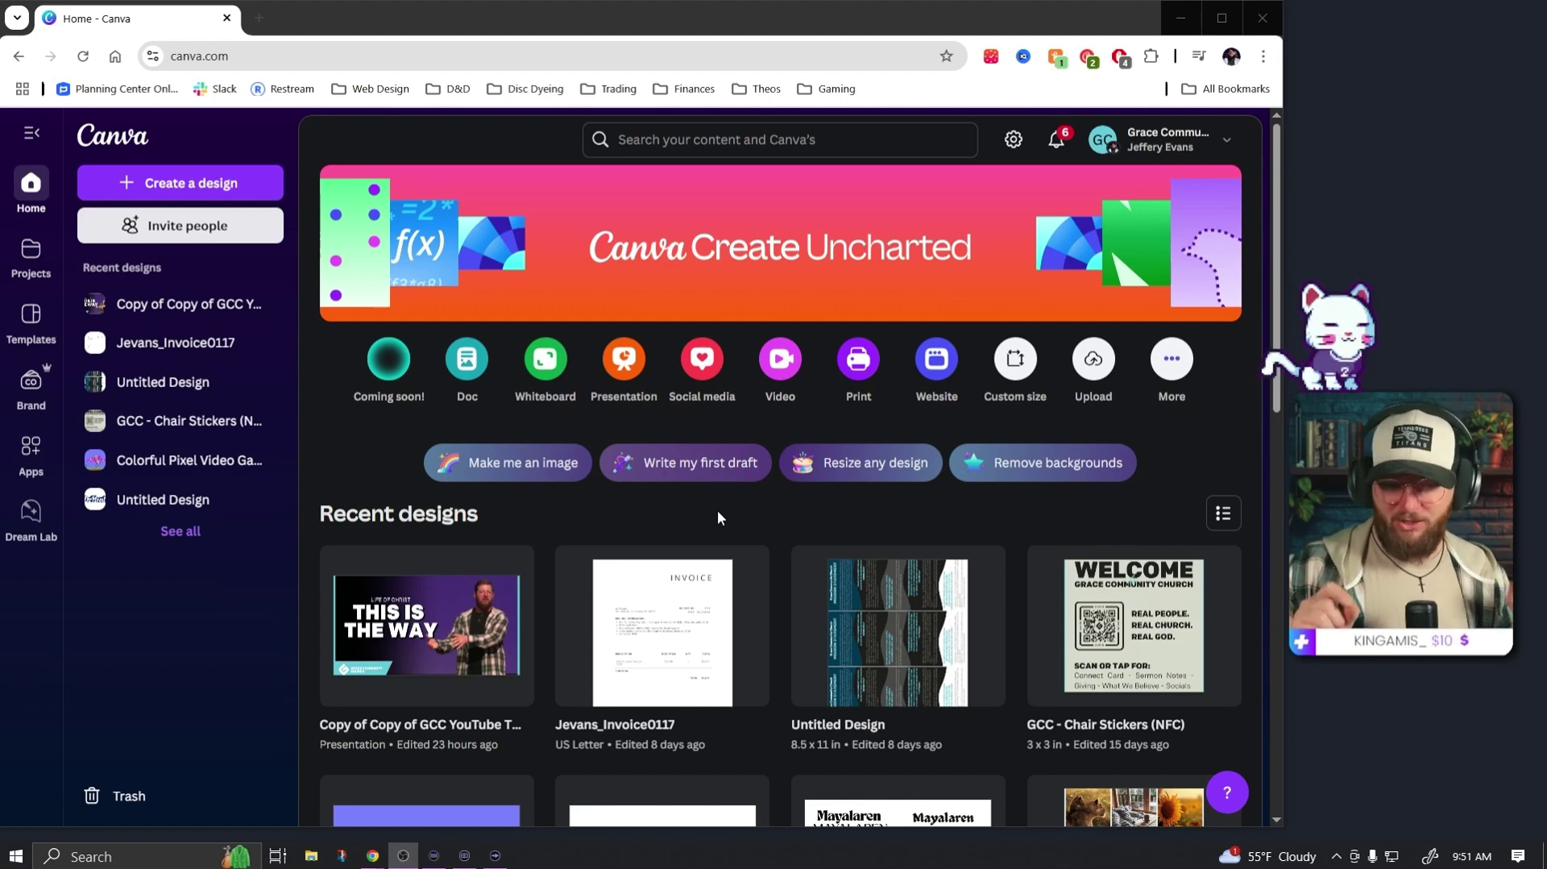
- Play through the Create Uncharted launch reveal and continue to the refreshed Canva home page
click(717, 517)
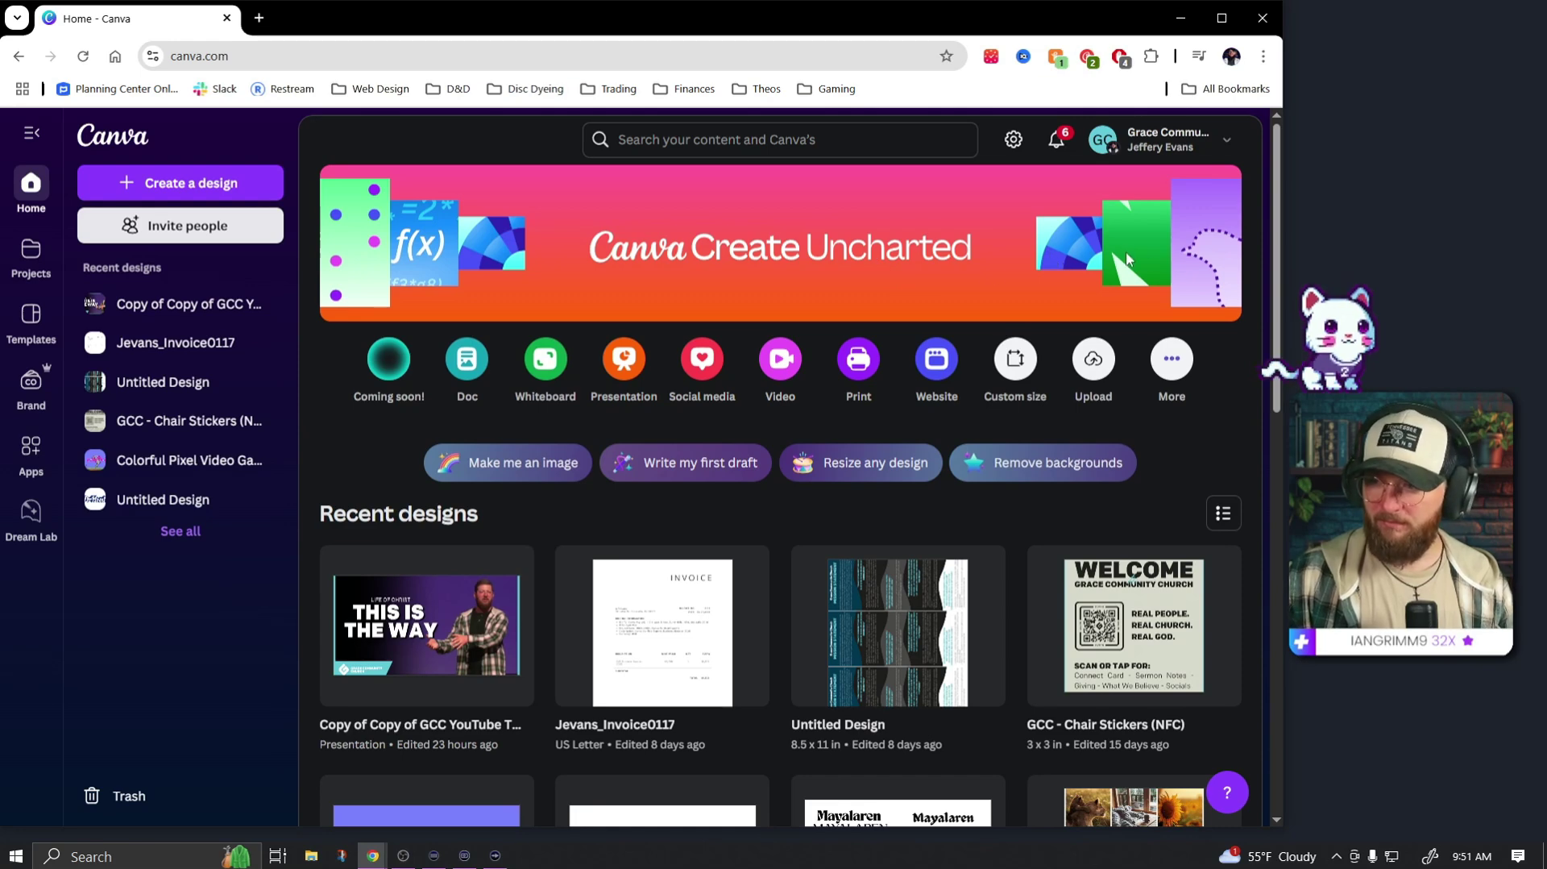
click(1187, 261)
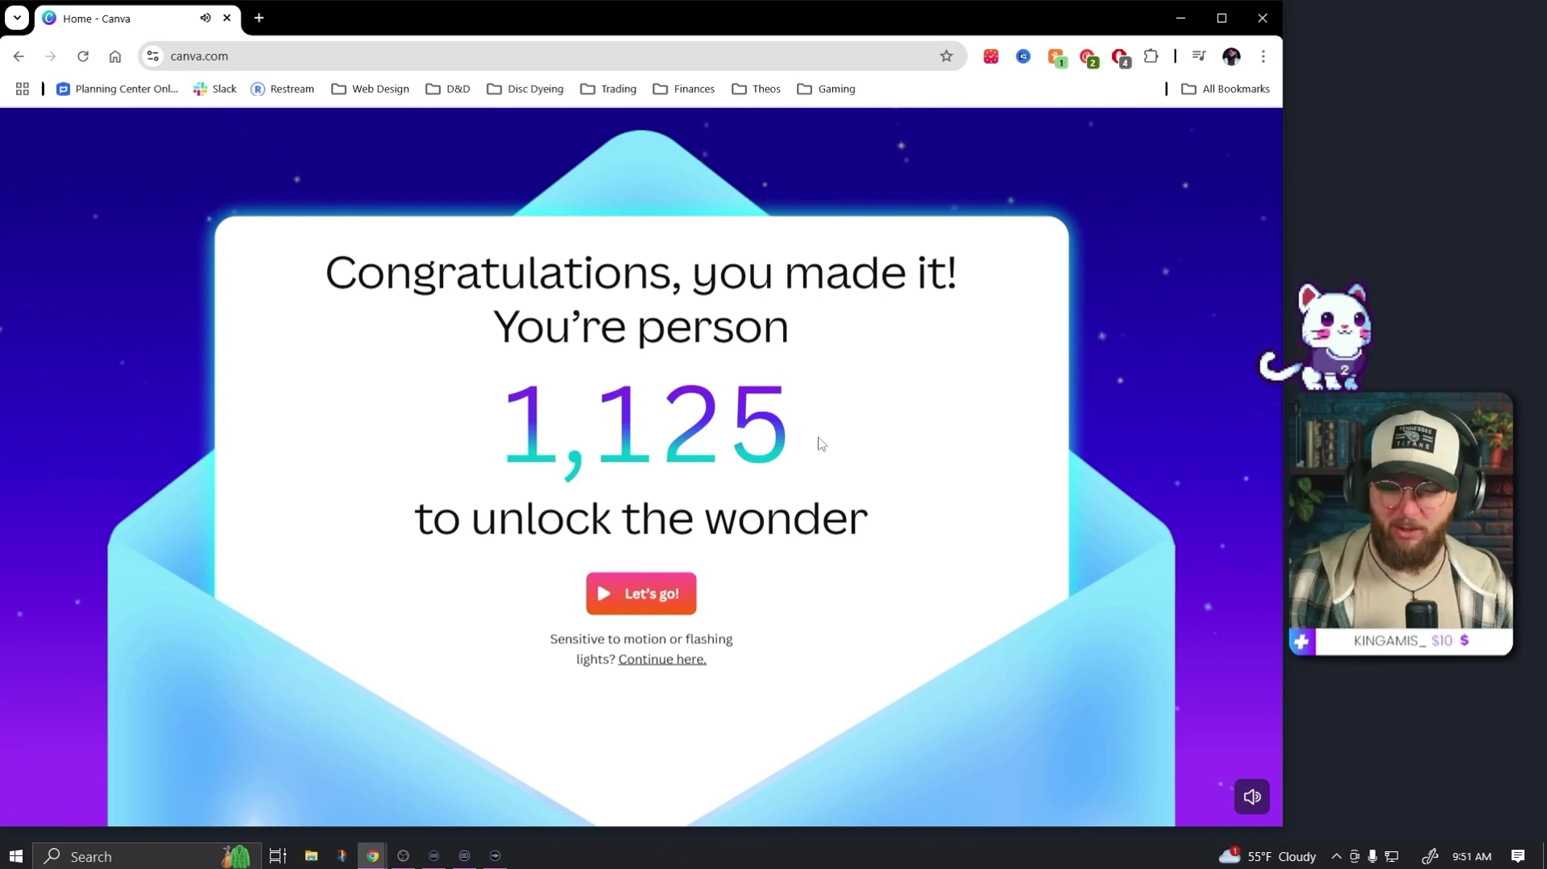
click(641, 594)
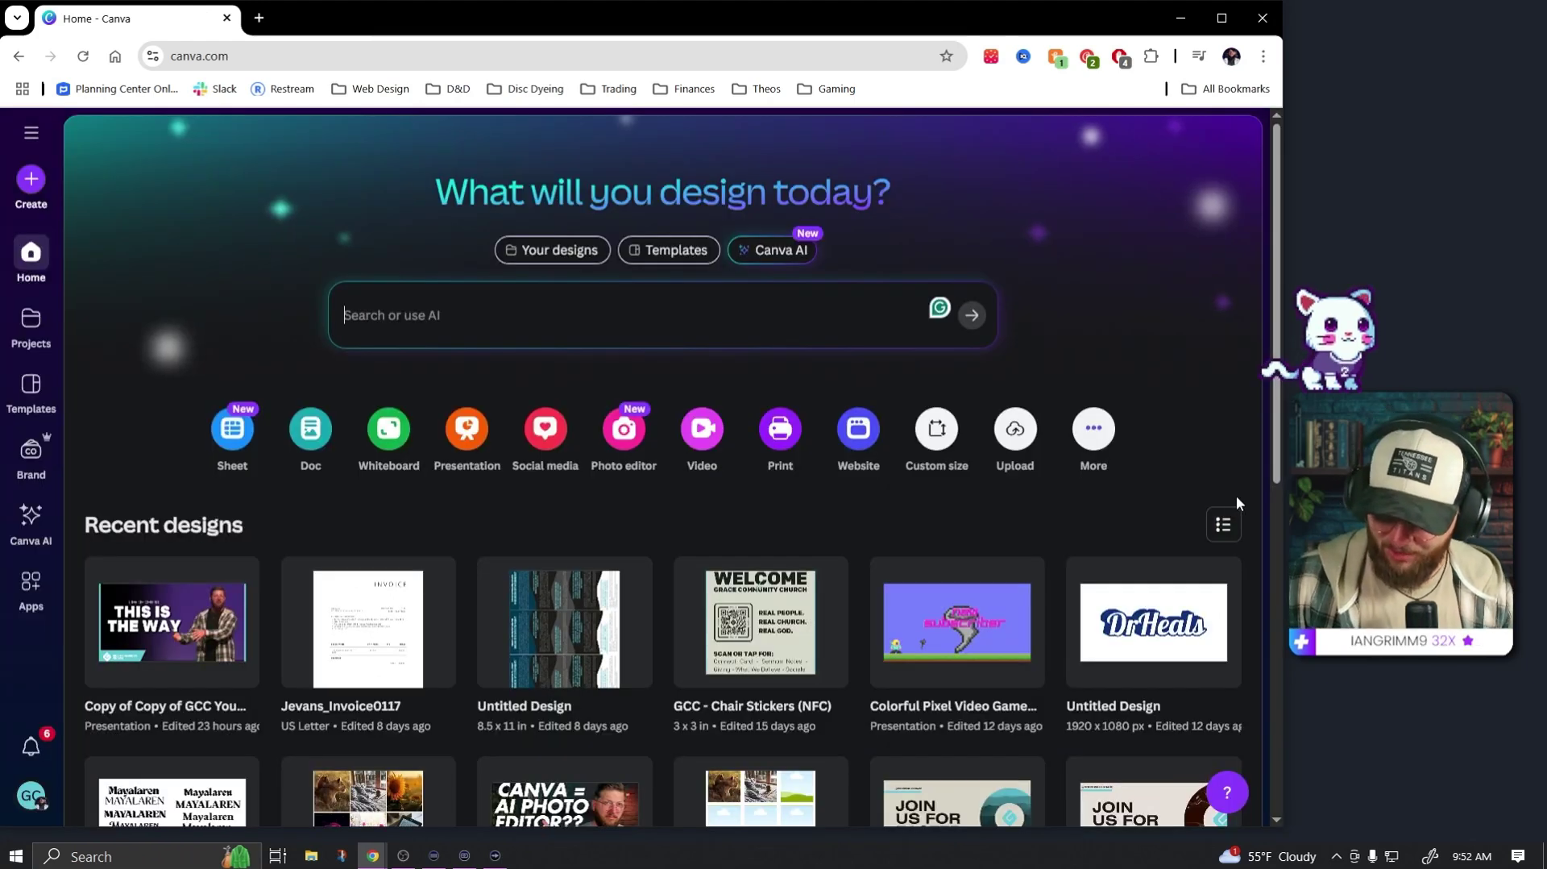
- Open Canva AI, dismiss the Dream Lab notice, and browse the example prompt cards
click(797, 251)
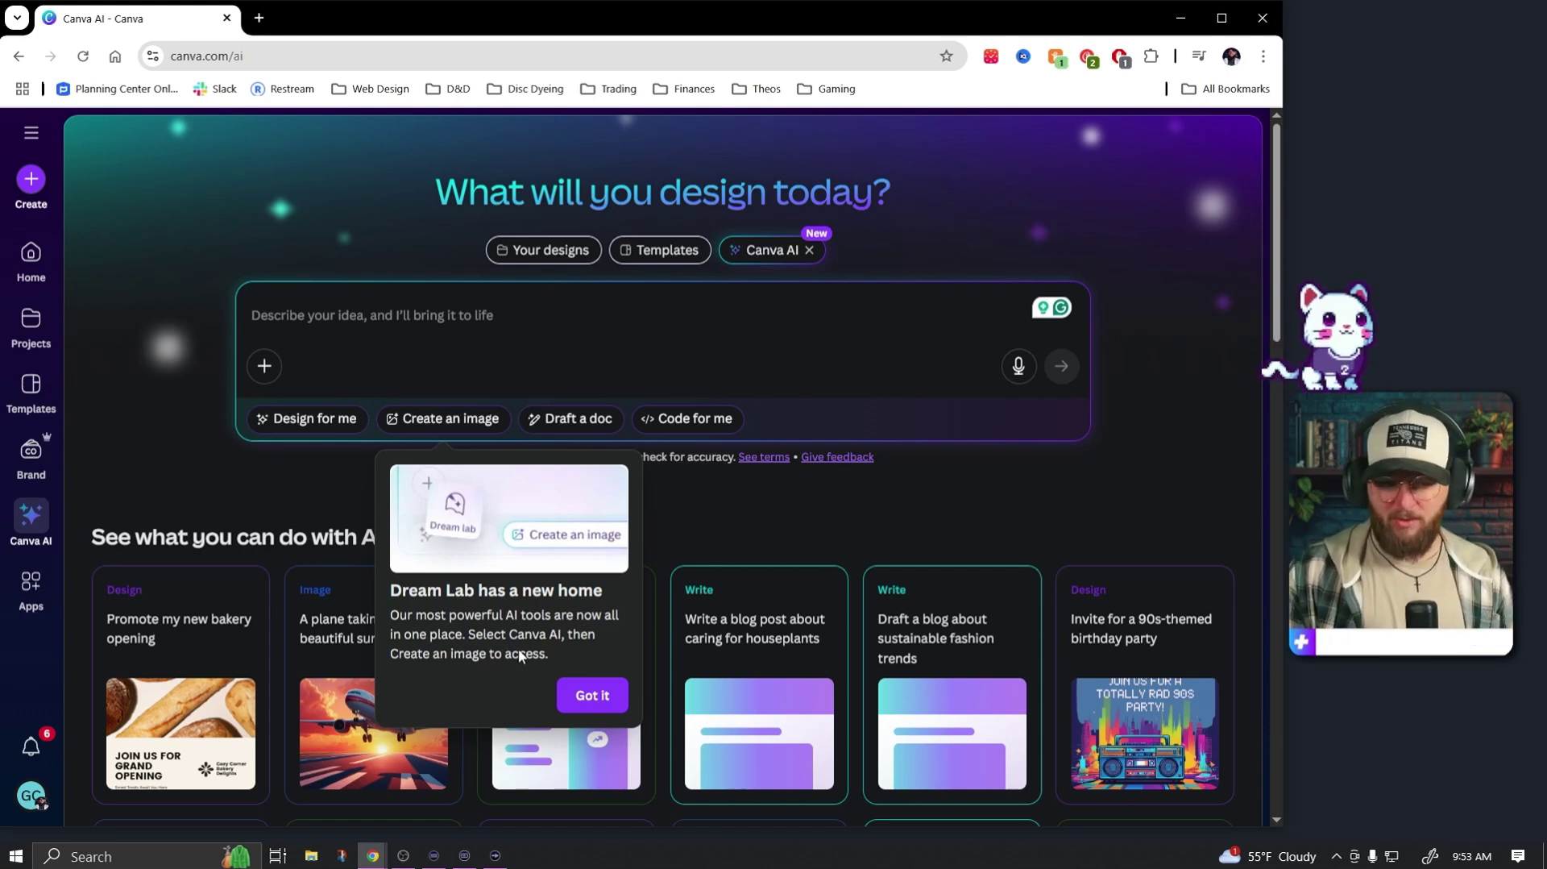
click(582, 696)
scroll(935, 496, down, 3)
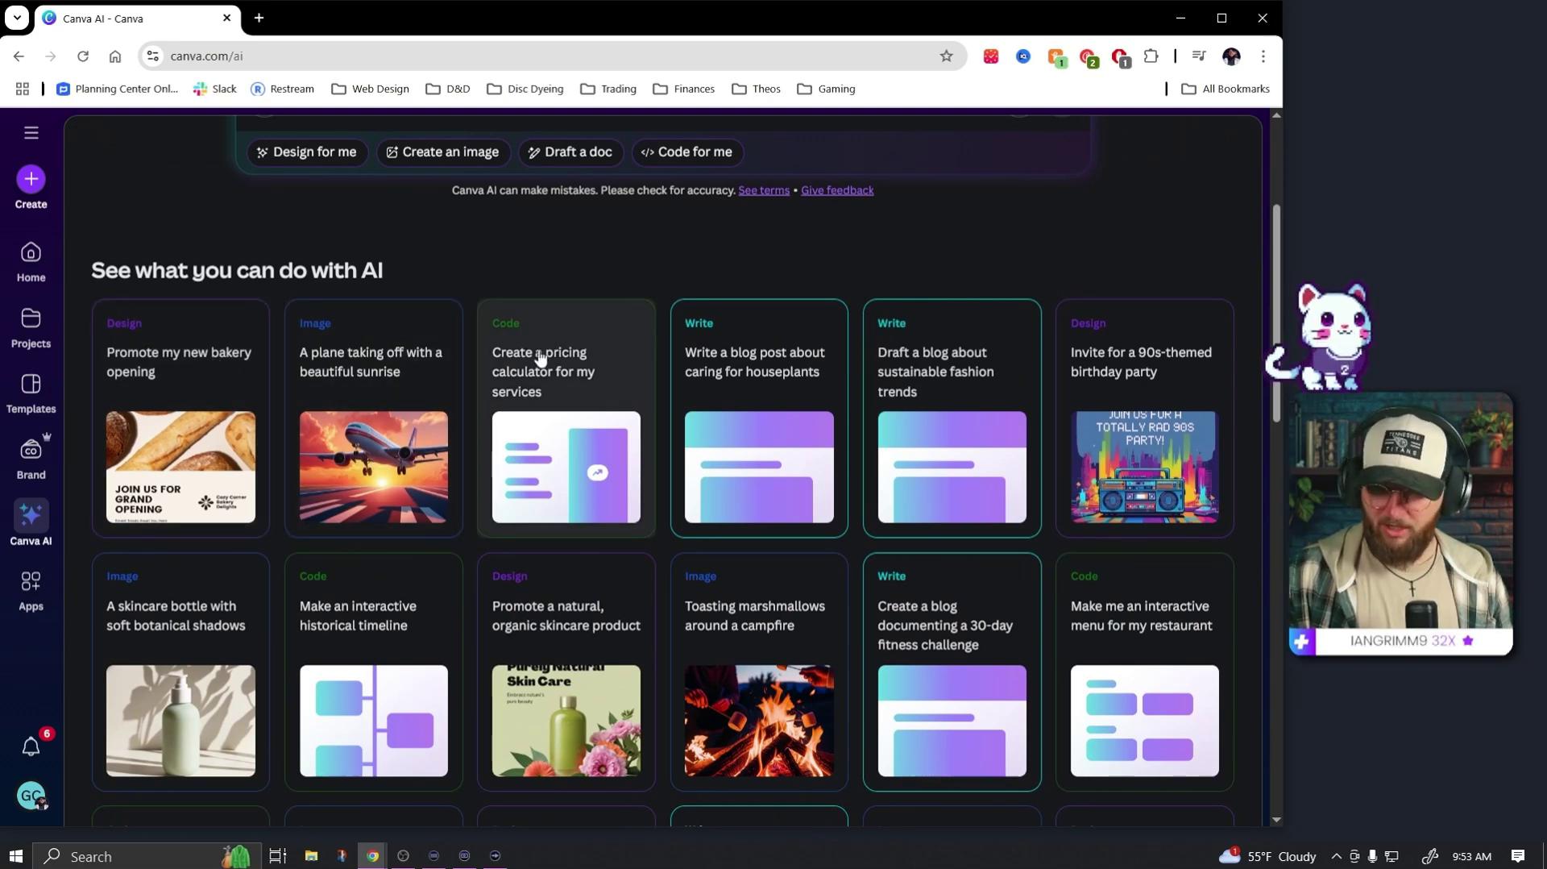
scroll(612, 471, down, 3)
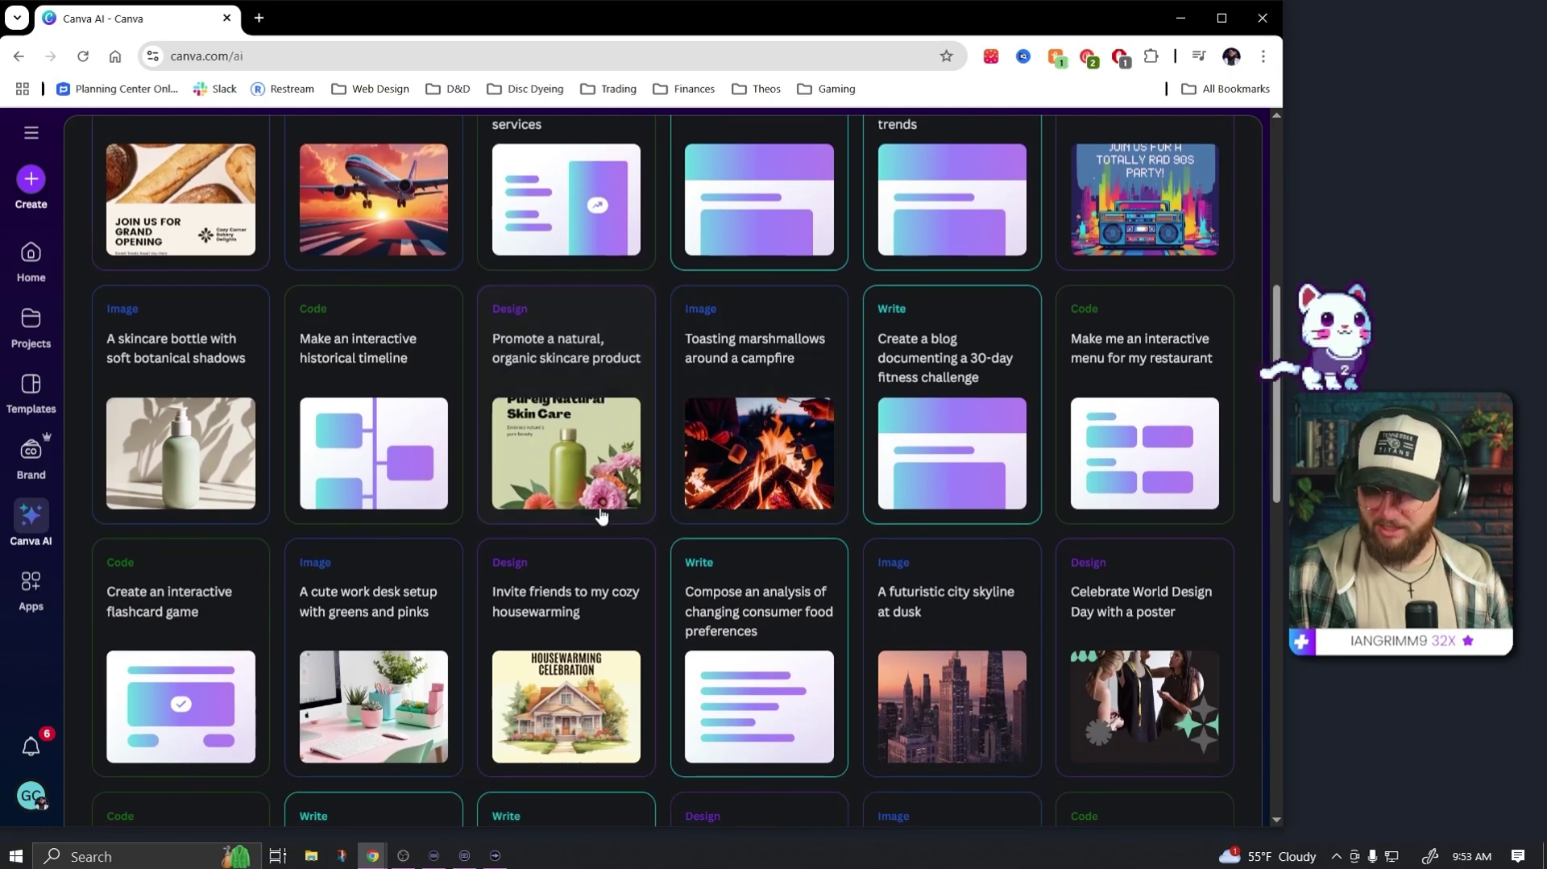
scroll(564, 511, down, 1)
scroll(597, 518, up, 1)
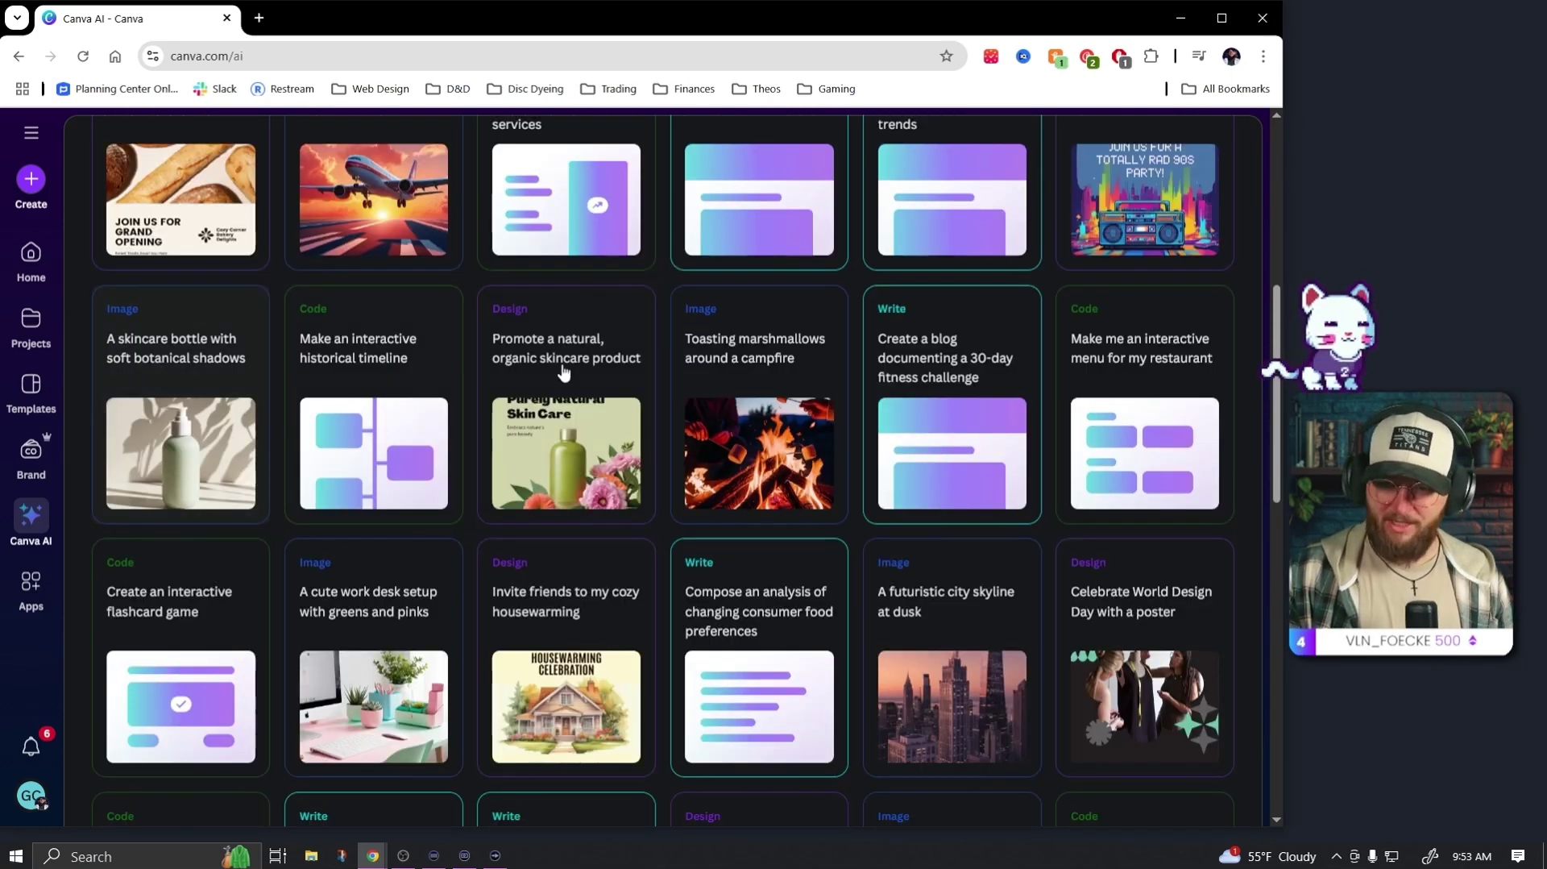
- Start a chat from the organic skincare example and paste its prompt into a new message
click(653, 417)
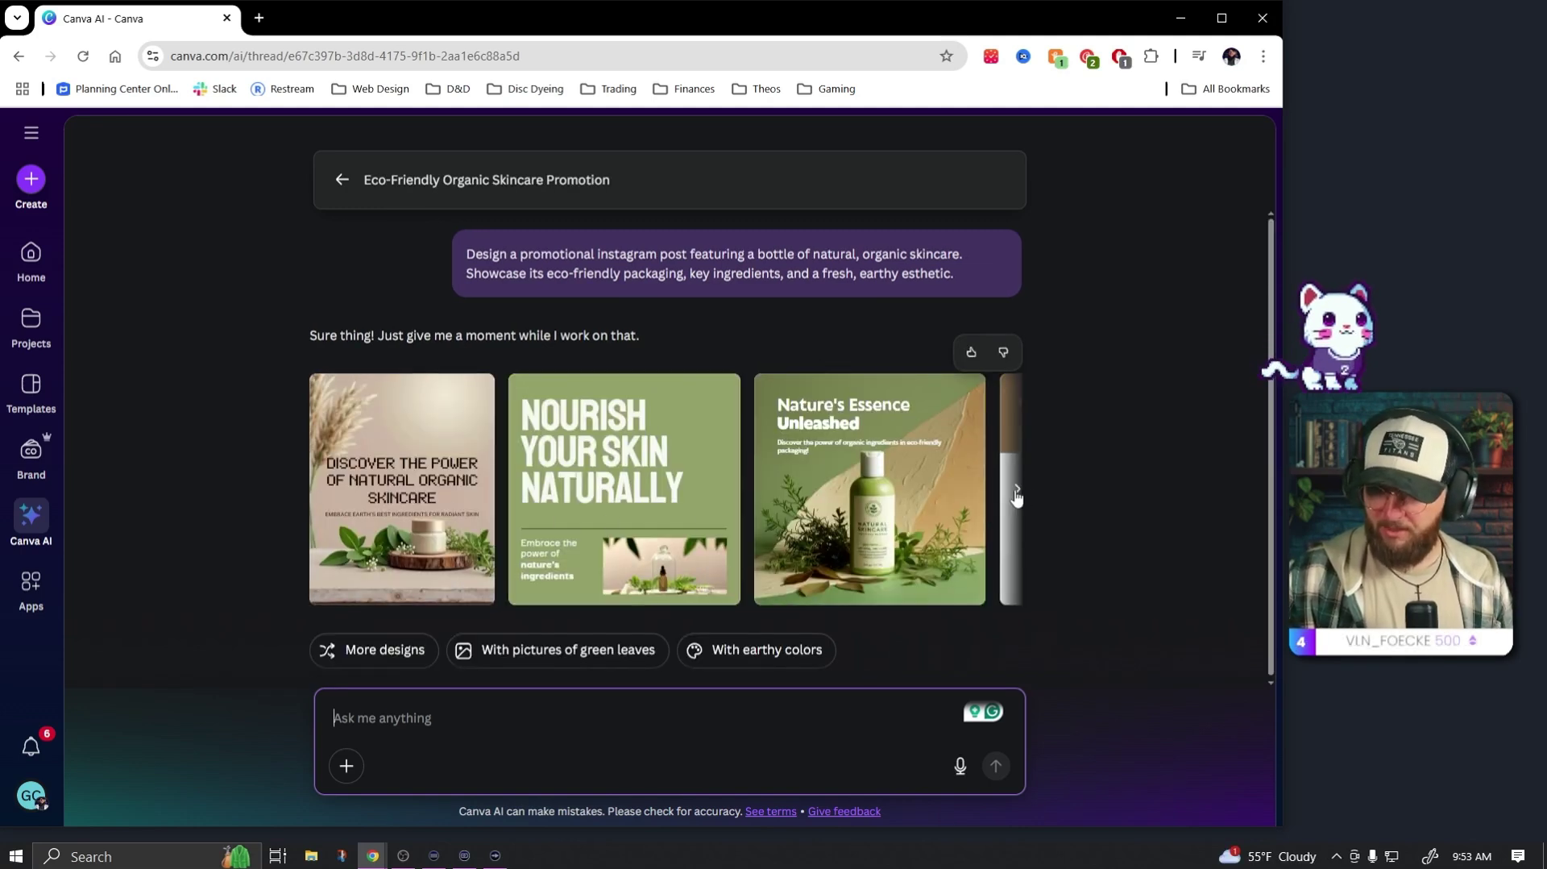
drag(982, 278, 743, 267)
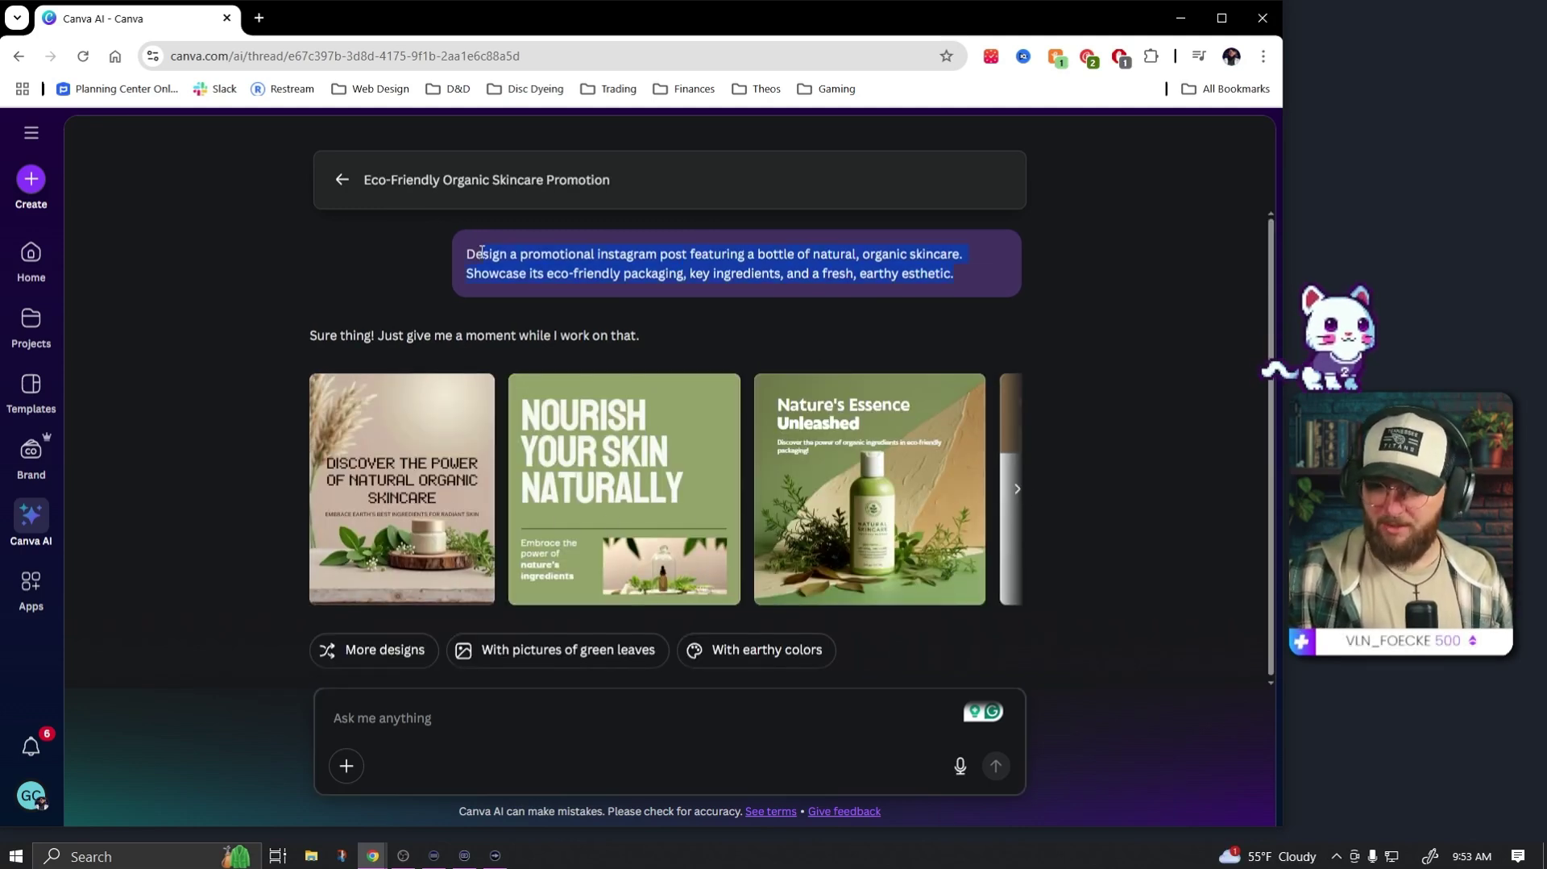
click(428, 716)
text(Design a promotional instagram post featuring a bottle of natural, organic skincare. Showcase its eco-friendly packaging, key ingredients, and a fresh, earthy esthetic.)
- Rework the prompt for an edgy new energy drink, send it, and preview the Unleash Energy designs
mouse_move(506, 693)
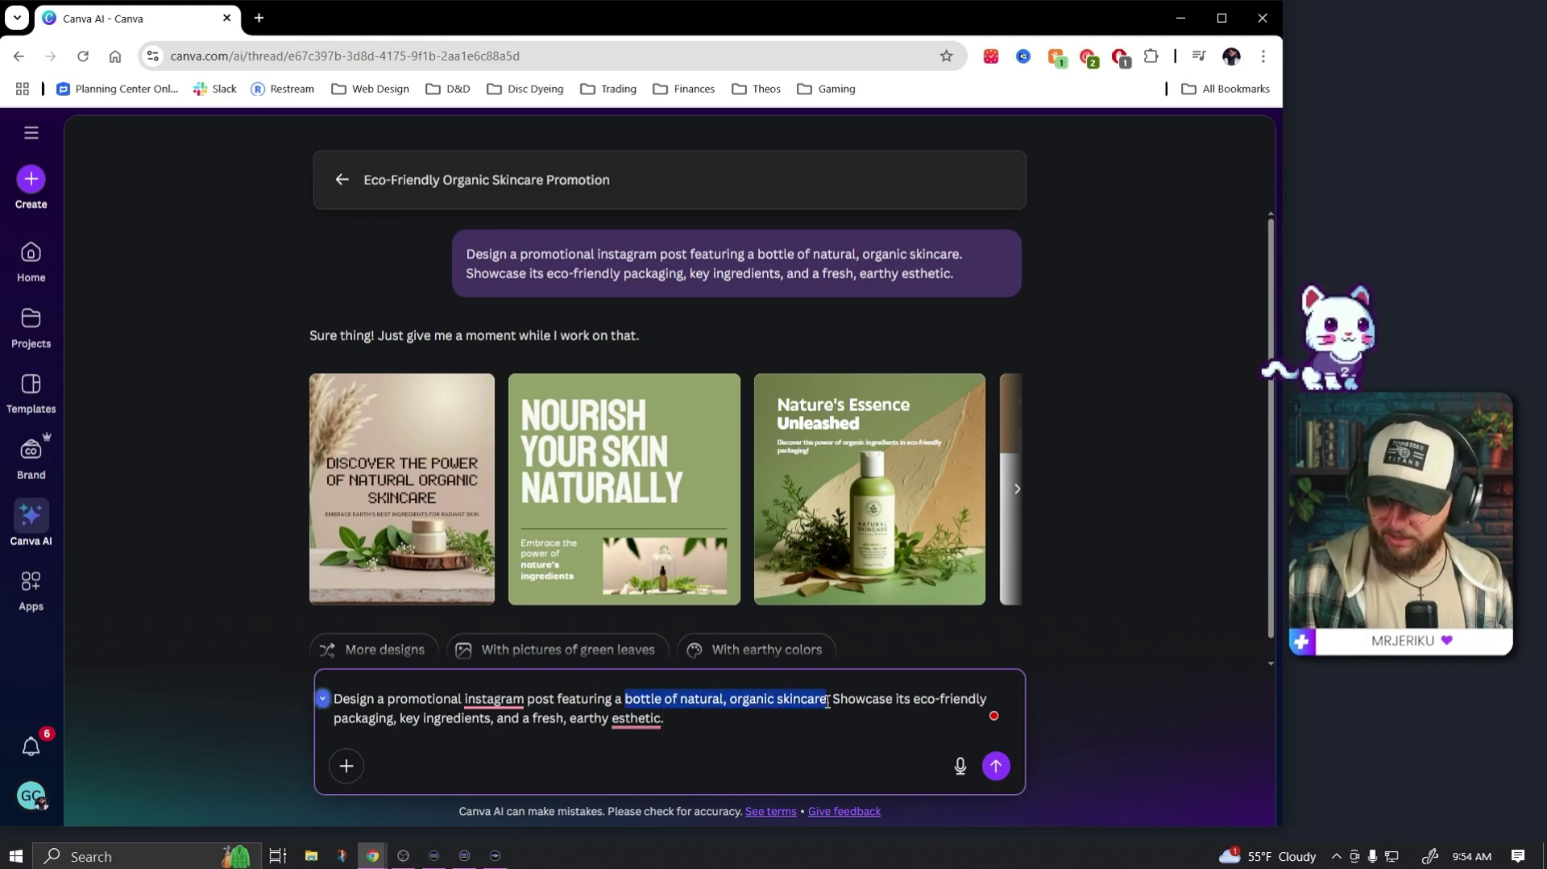
text(new energy)
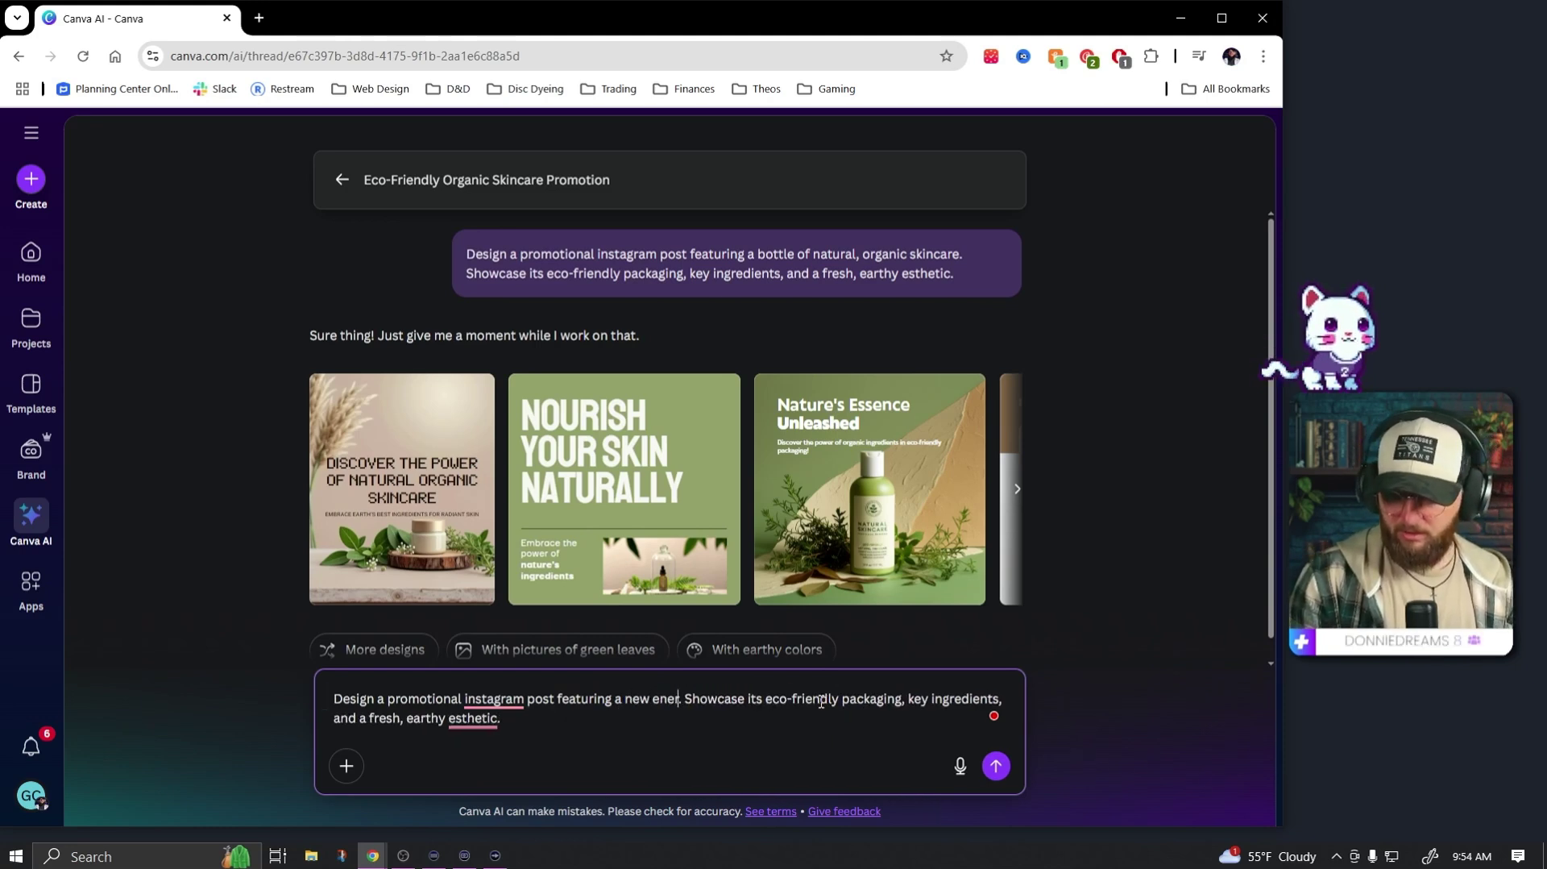
text( drink)
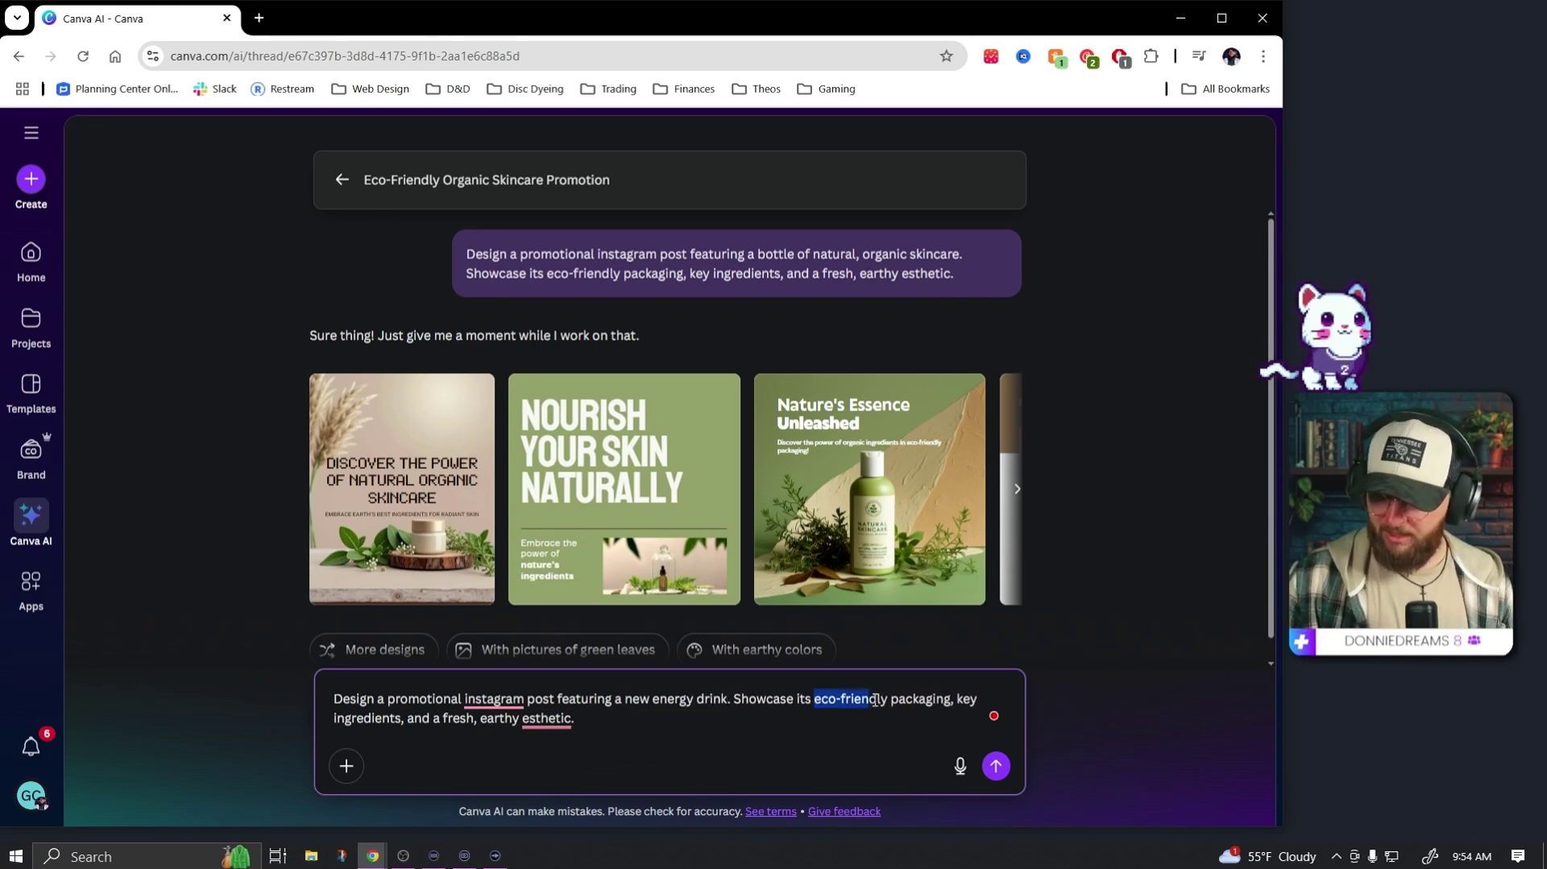
text(edgy)
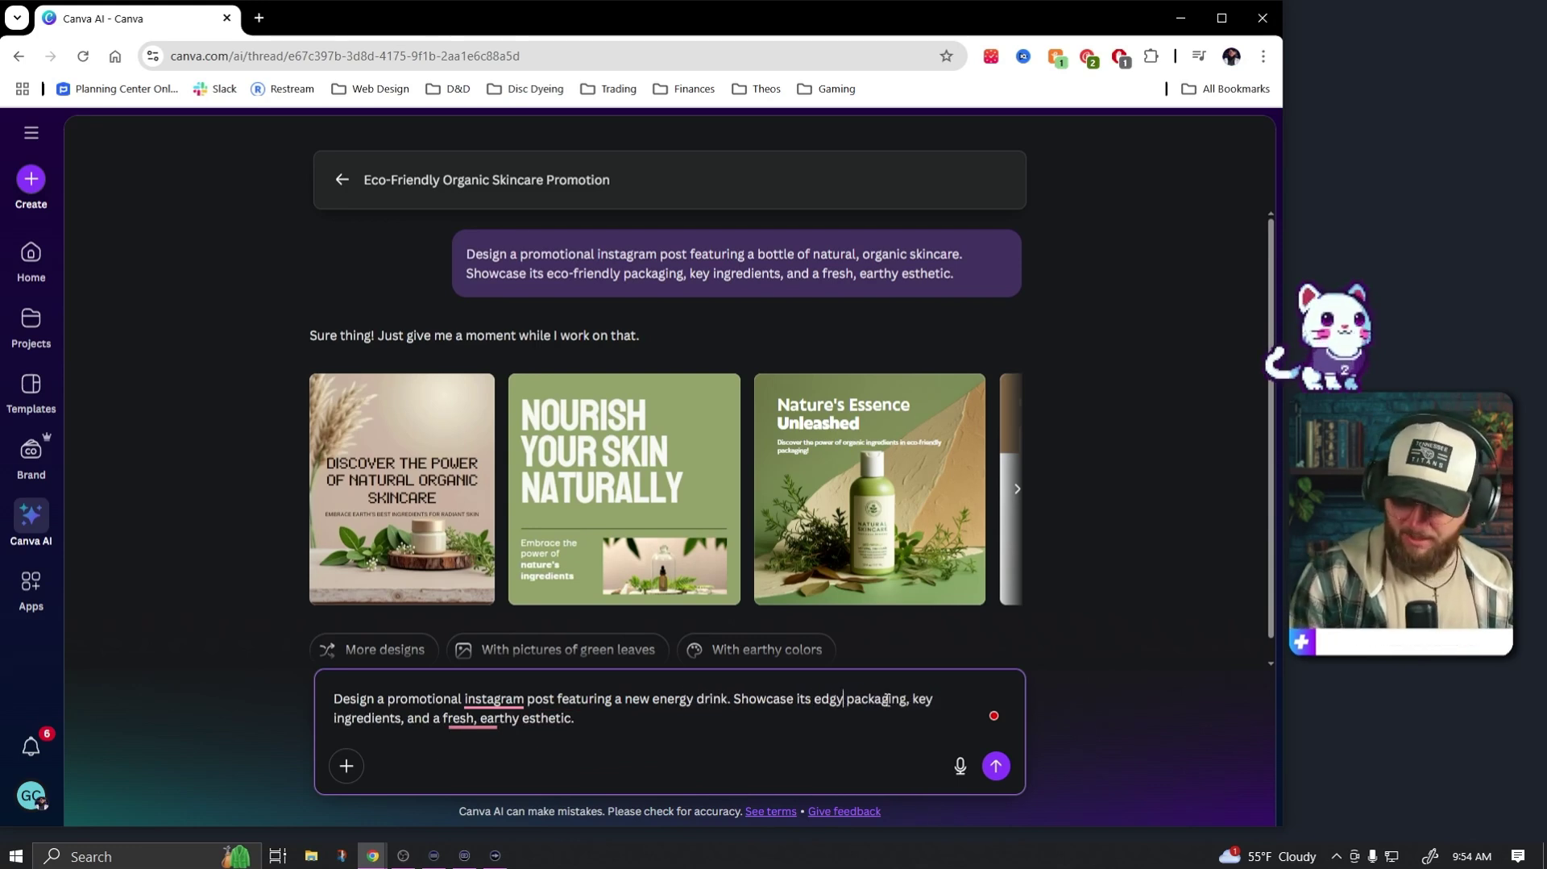
text(featu)
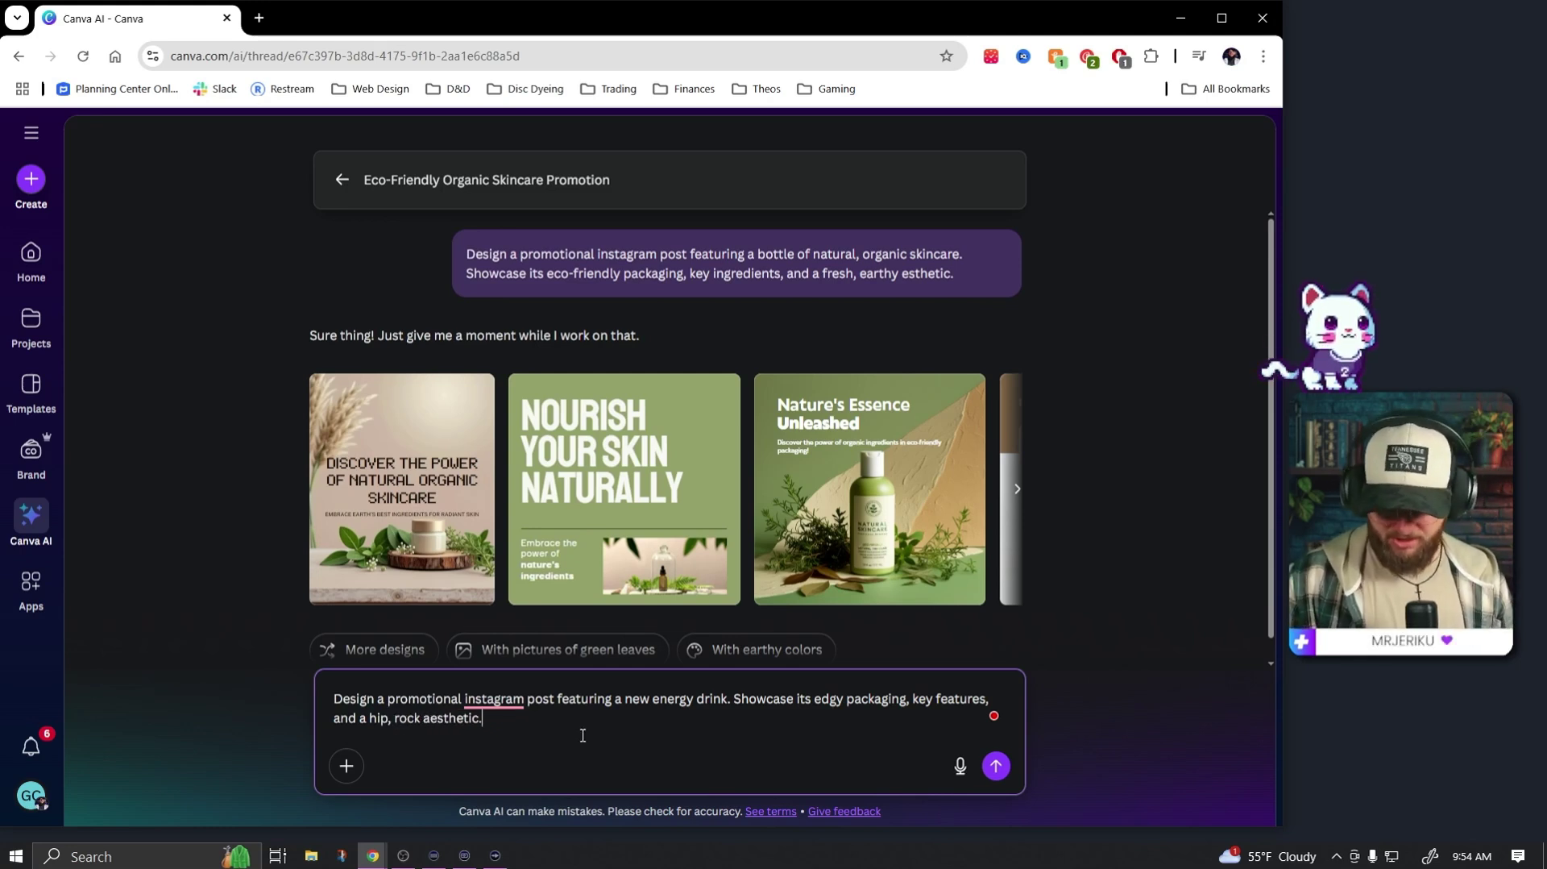
key(Return)
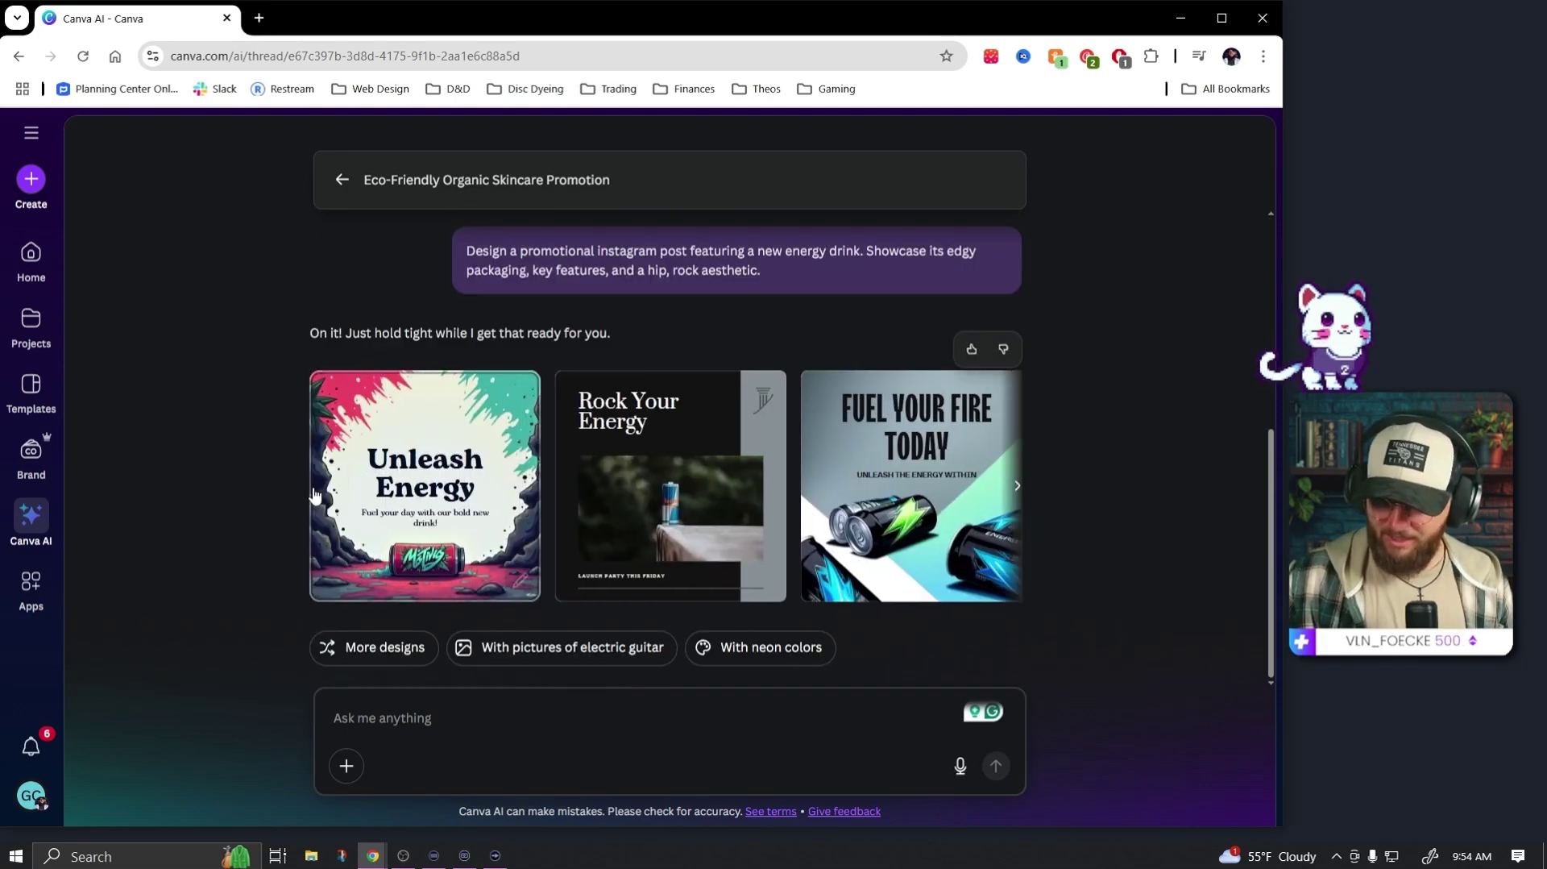
click(475, 528)
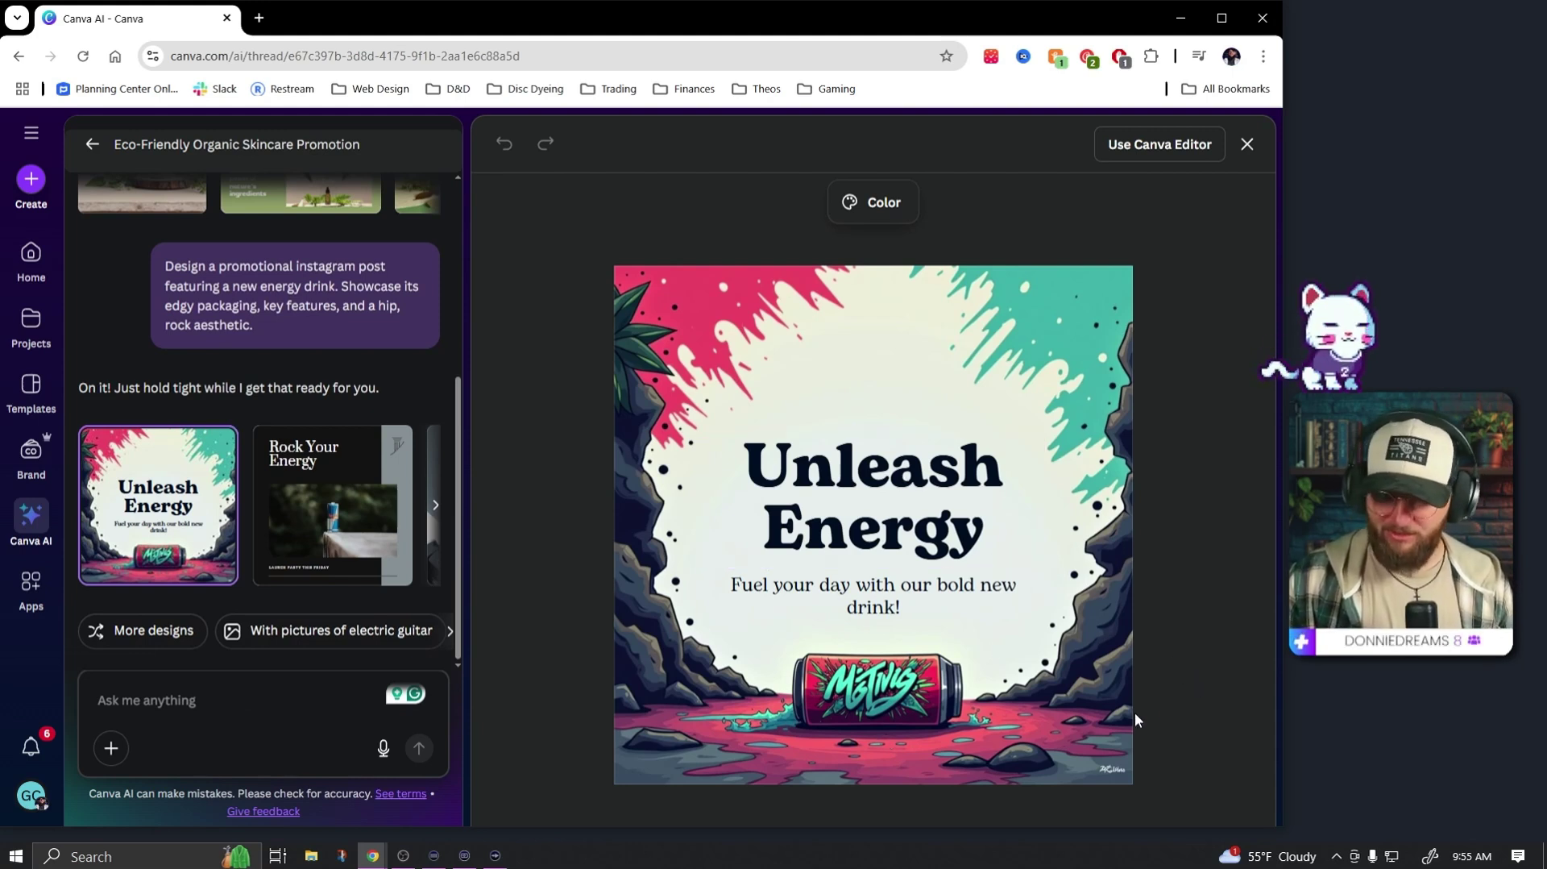
click(434, 505)
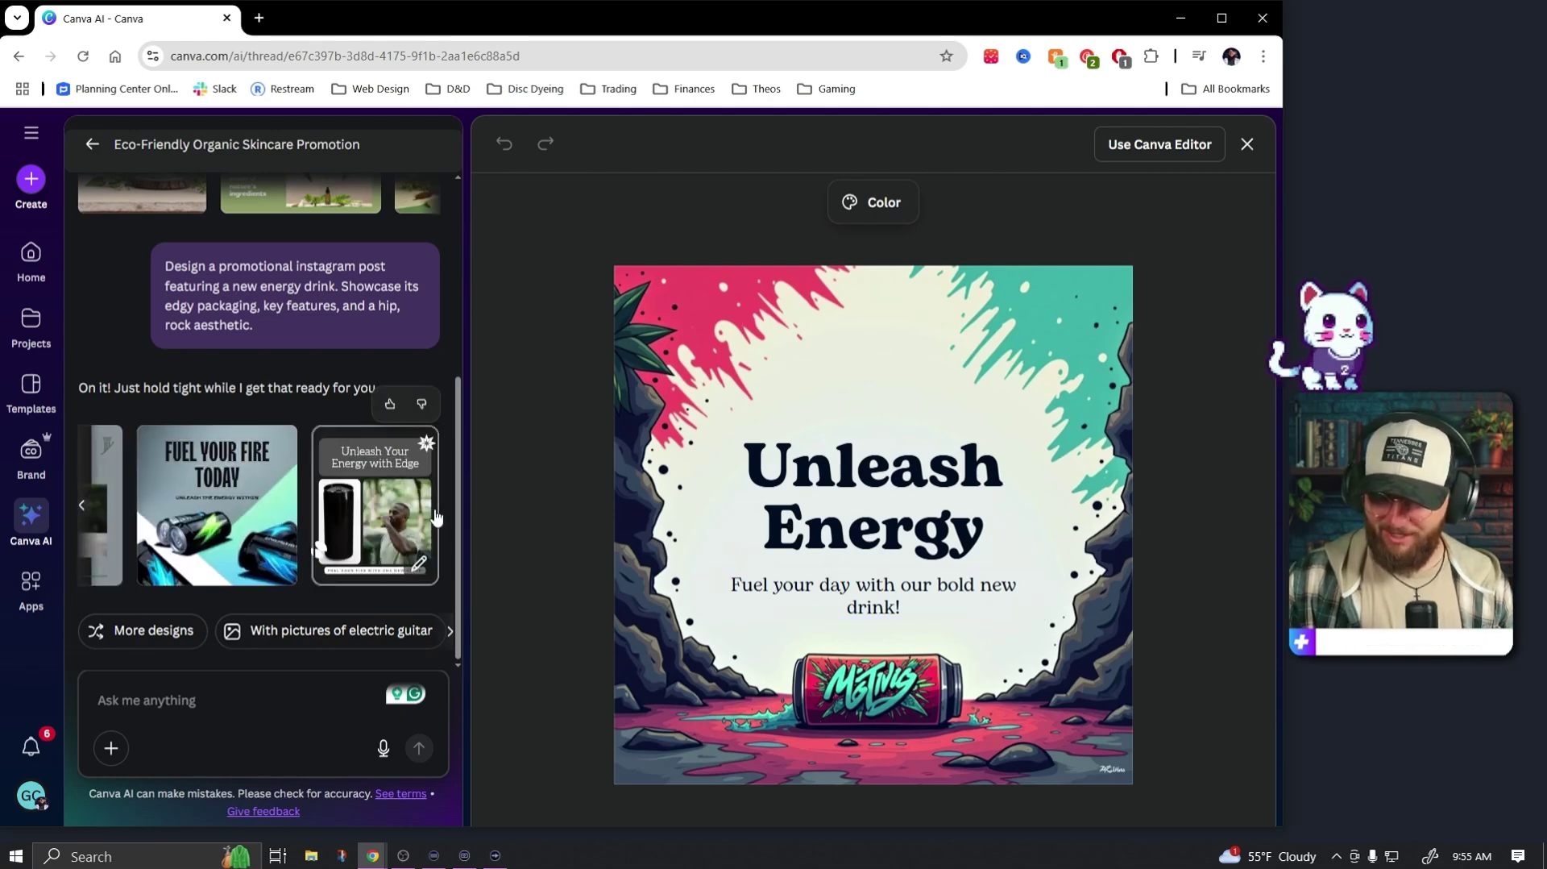
- From the Canva AI start page, request a blog post on the benefits of morning coffee
click(92, 144)
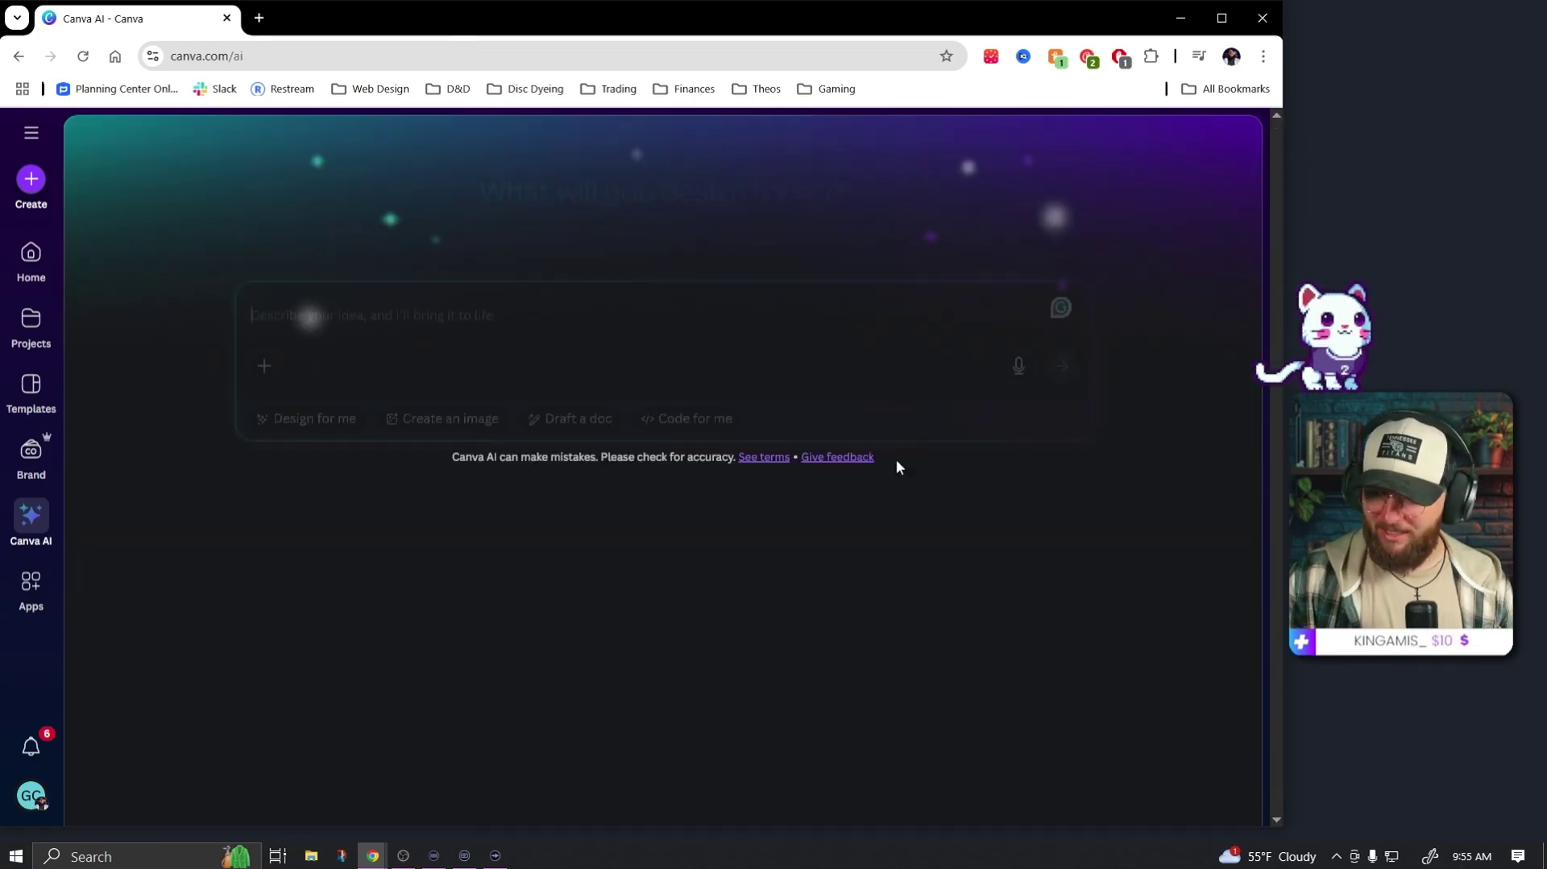
scroll(673, 550, down, 5)
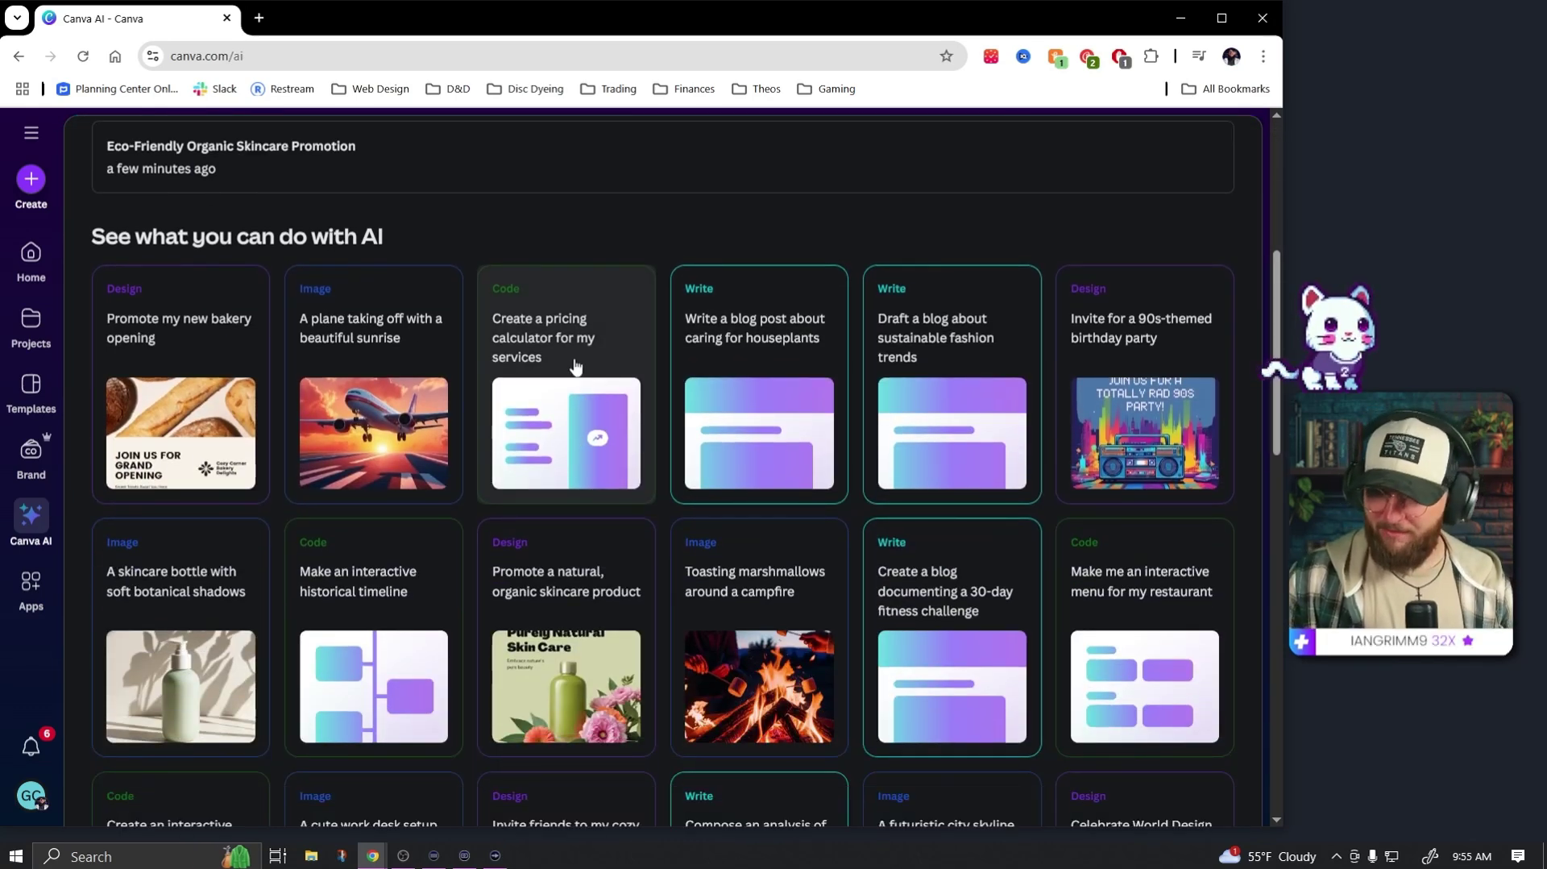
scroll(902, 508, down, 1)
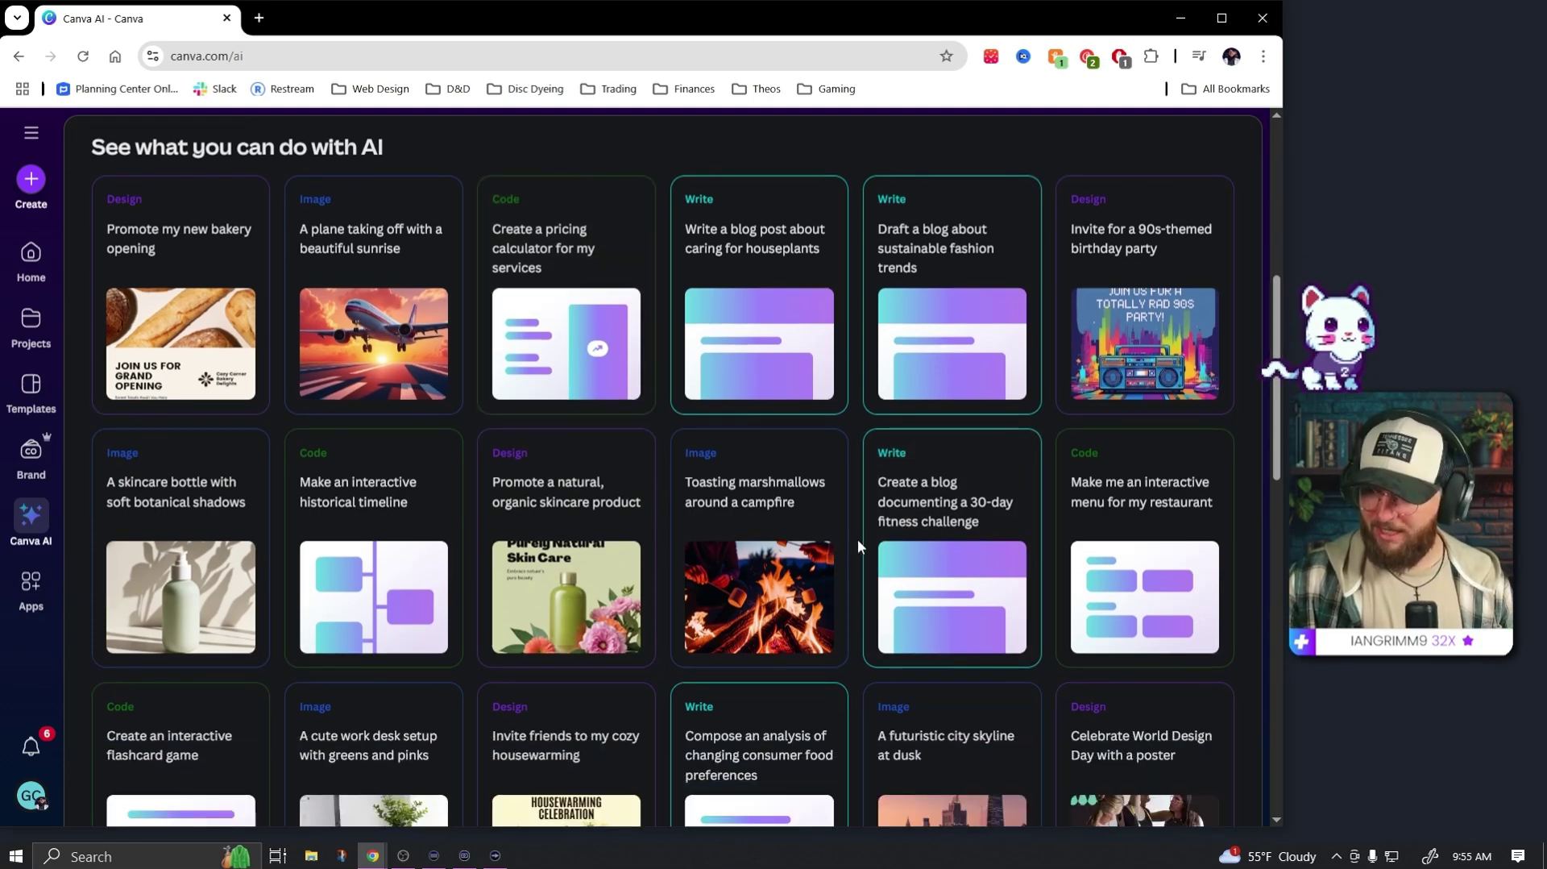
scroll(937, 472, up, 2)
scroll(483, 372, up, 5)
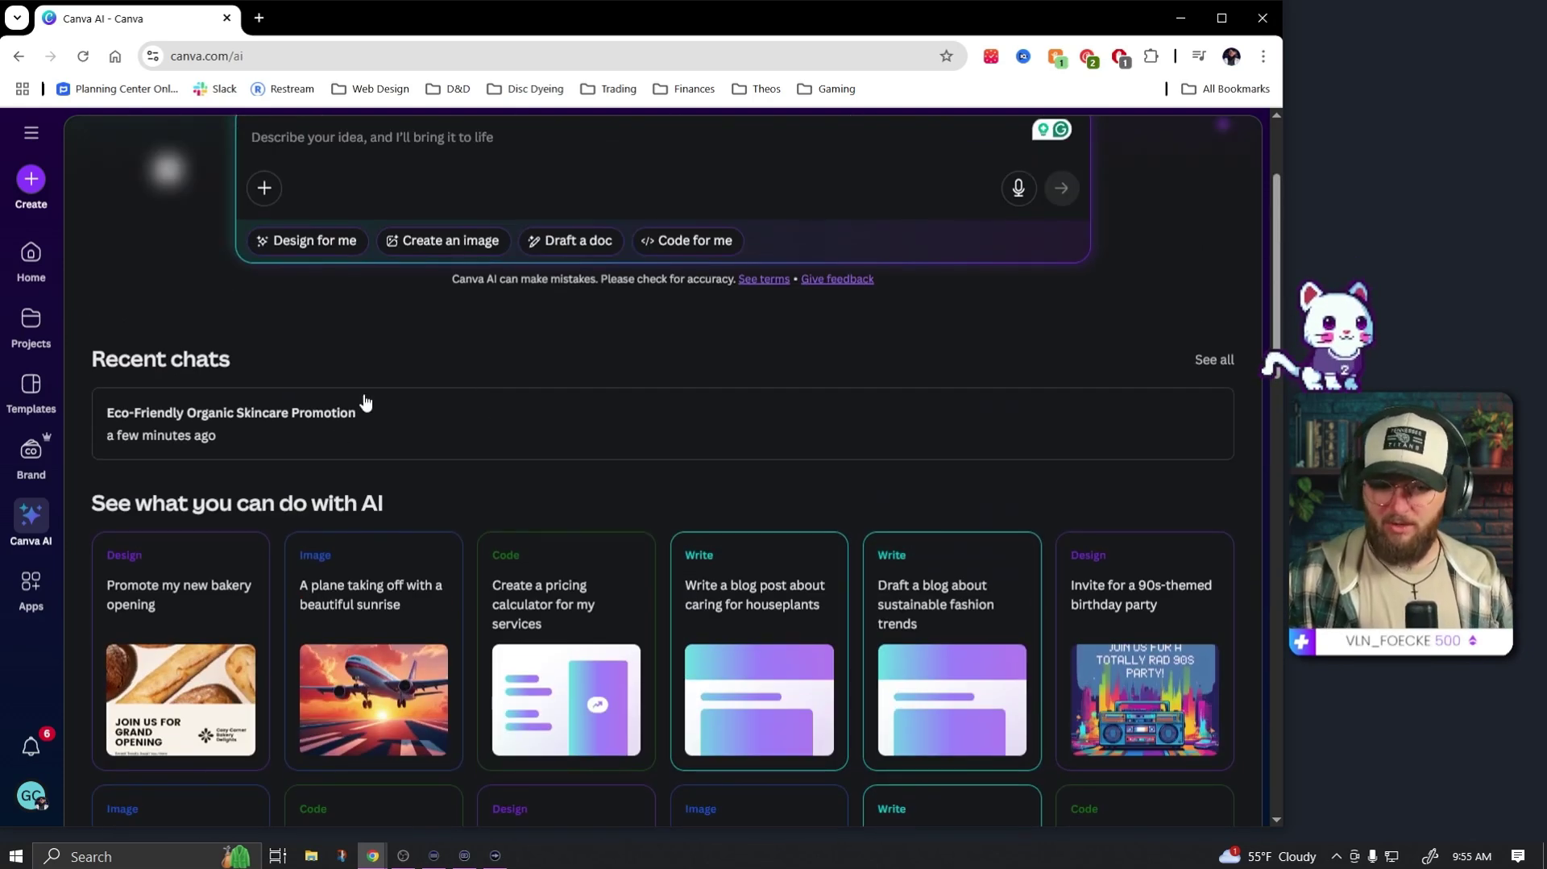
text(Write a blog post about the benefits of coffee in the morning.)
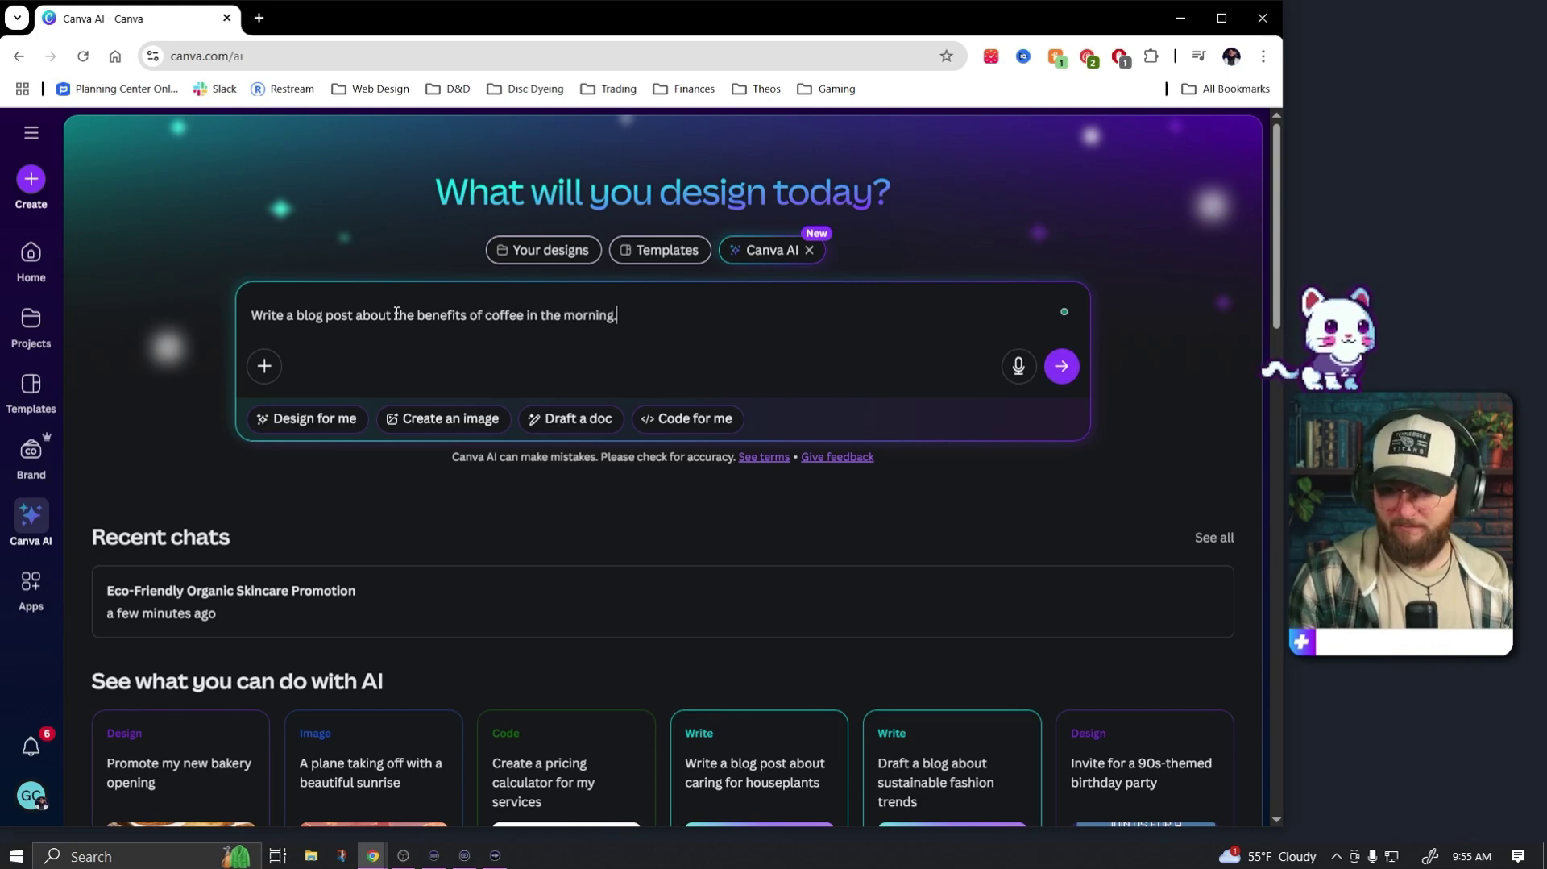
key(Return)
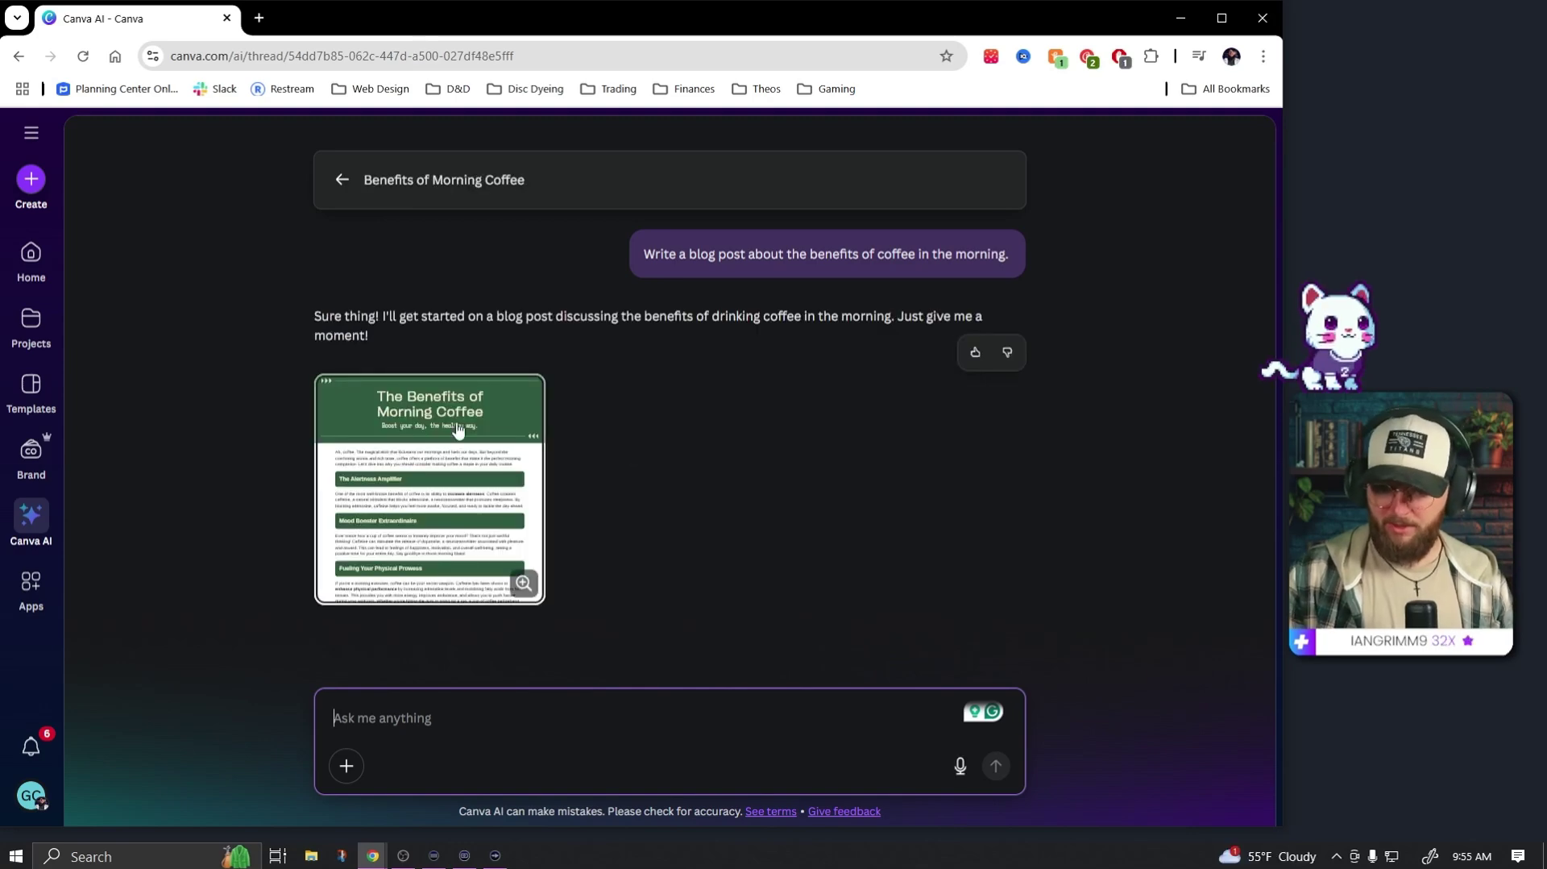
- Preview the full 'Benefits of Morning Coffee' blog draft, then go back to Canva AI home
click(456, 429)
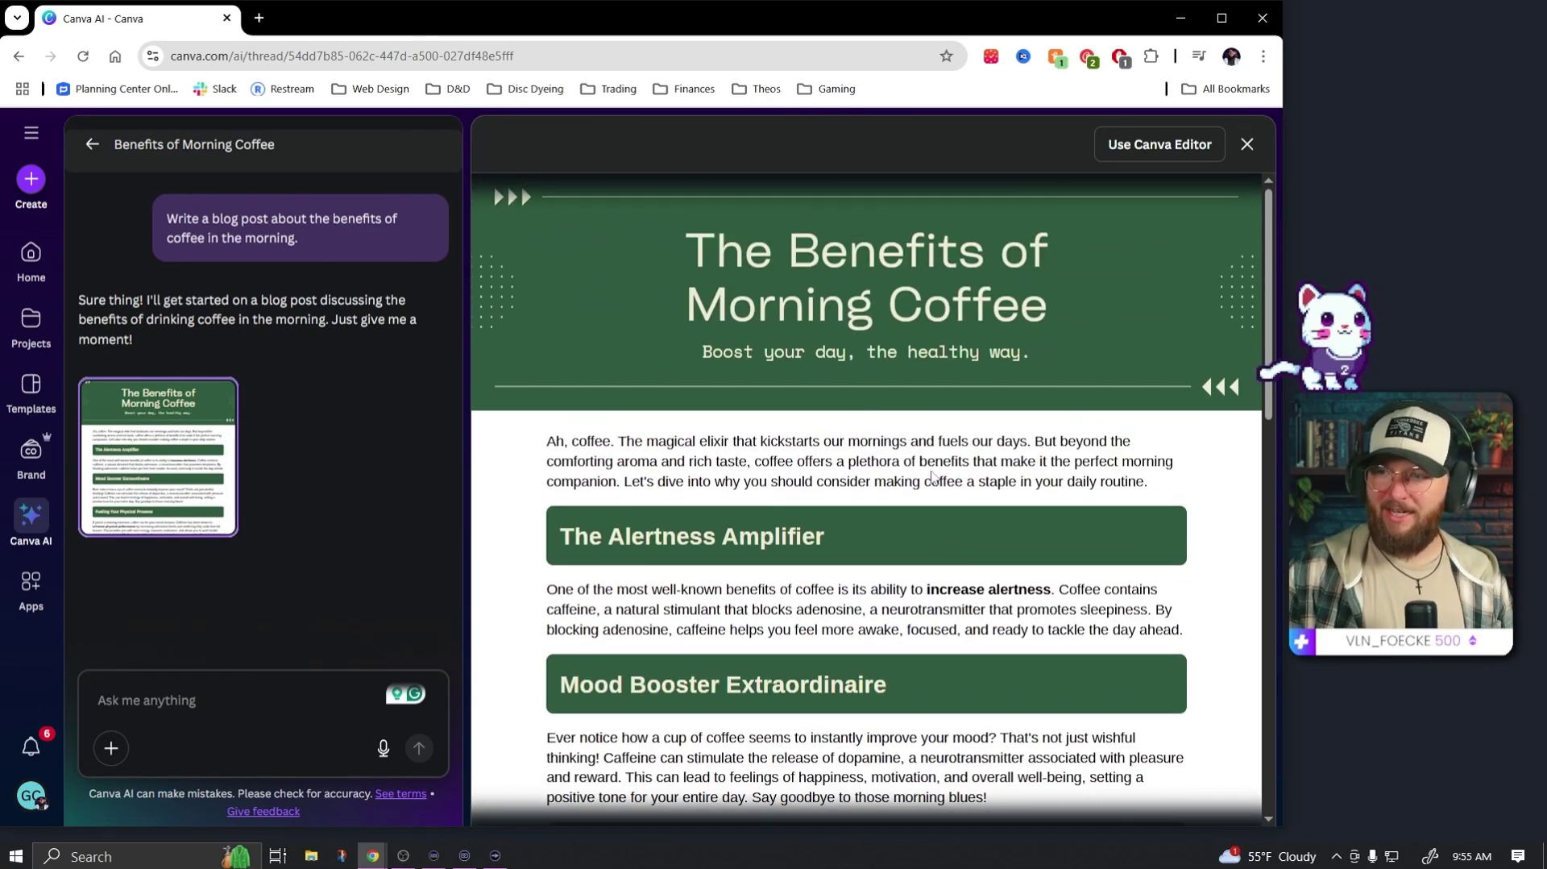
scroll(834, 540, down, 2)
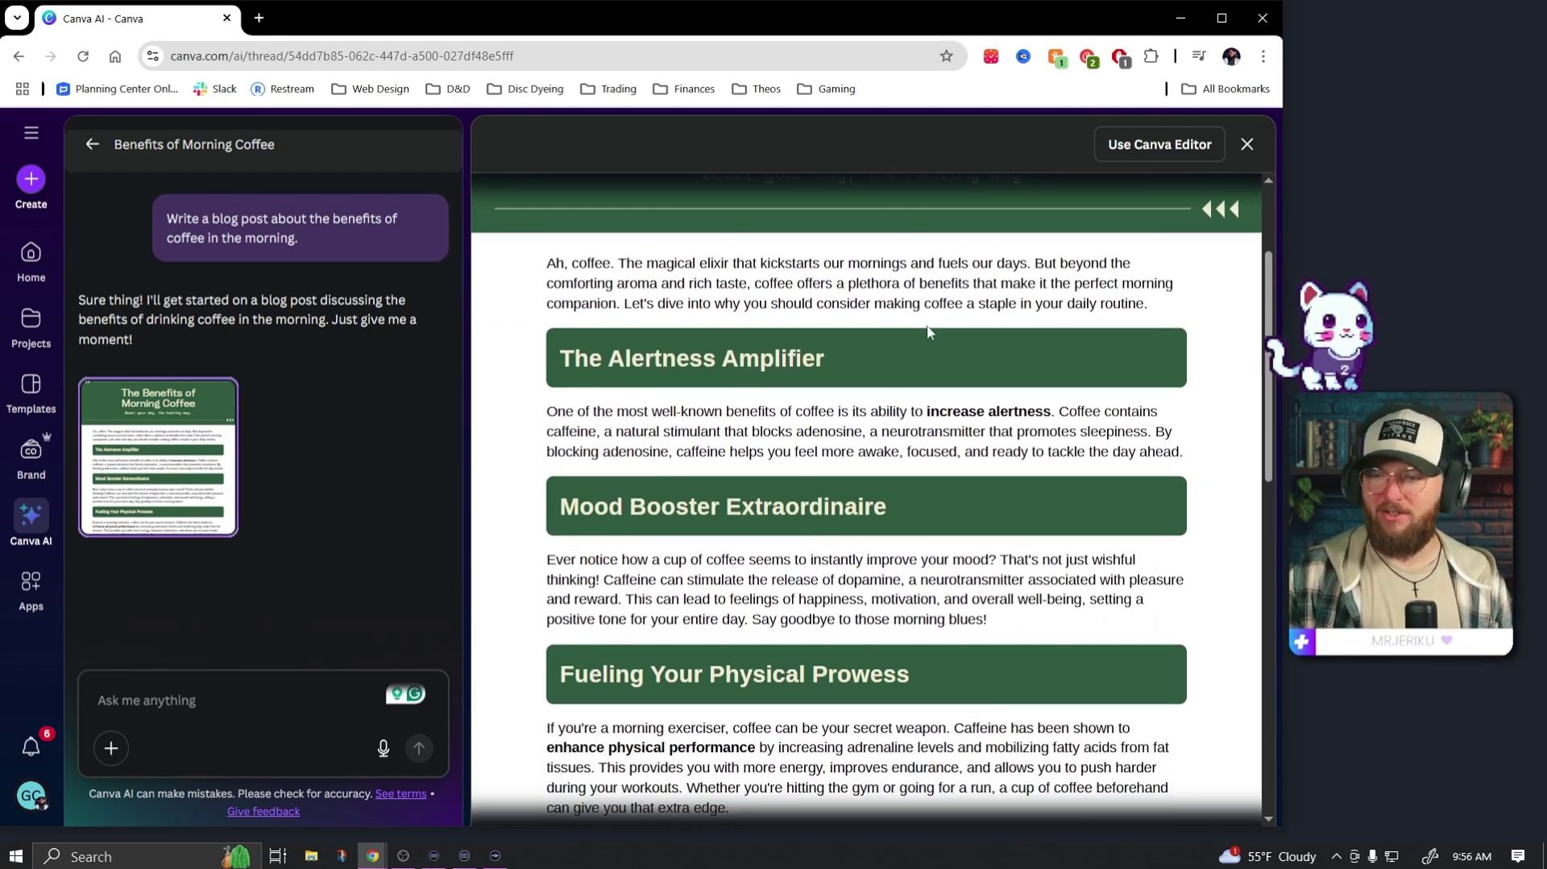
scroll(928, 331, up, 1)
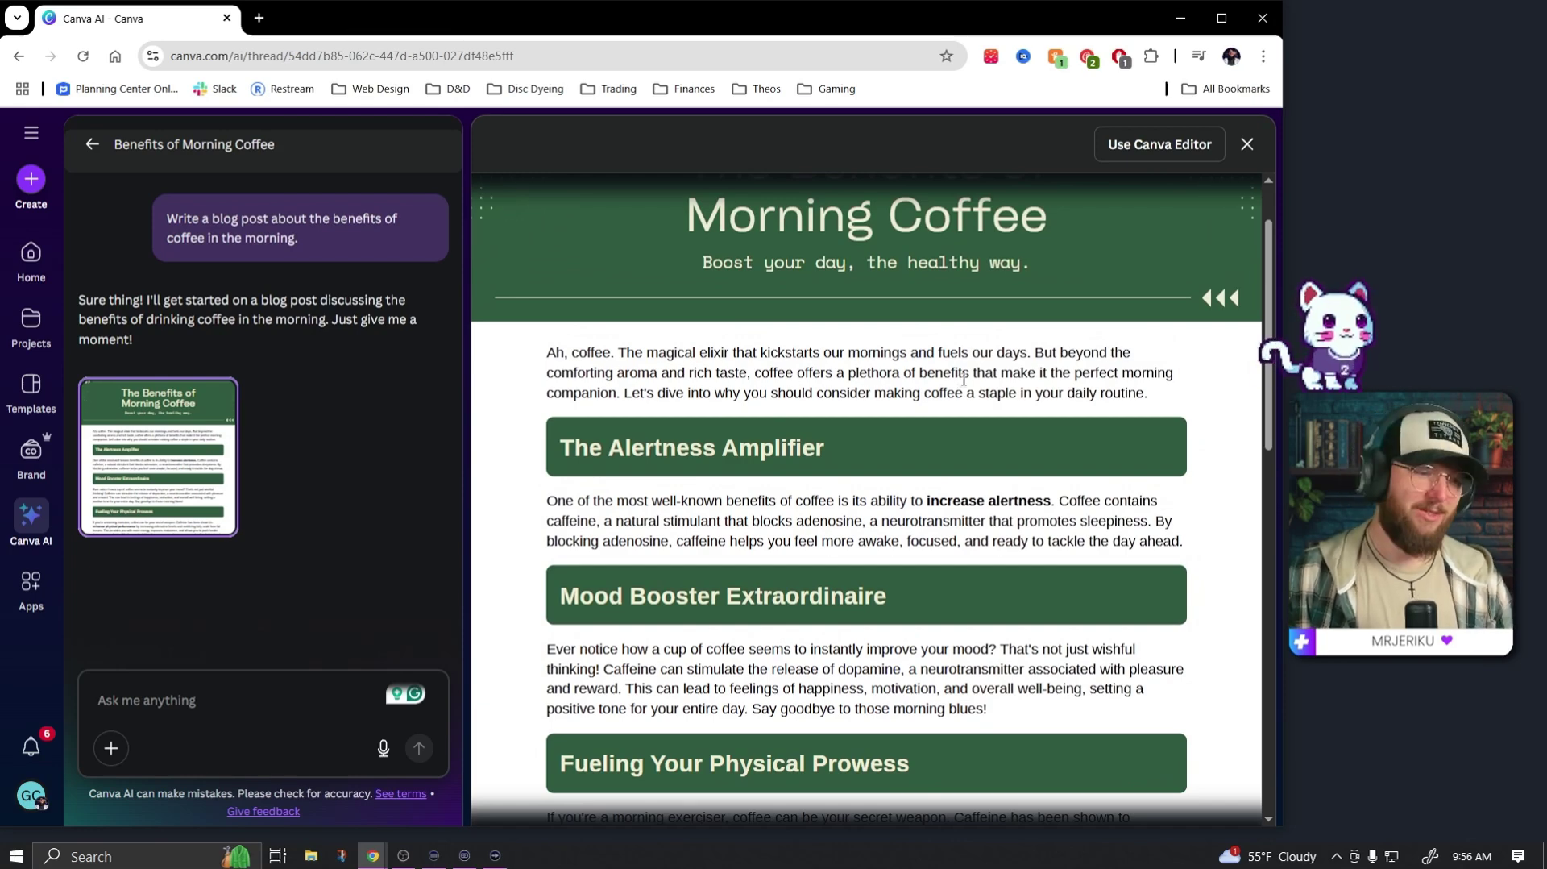
scroll(955, 471, down, 7)
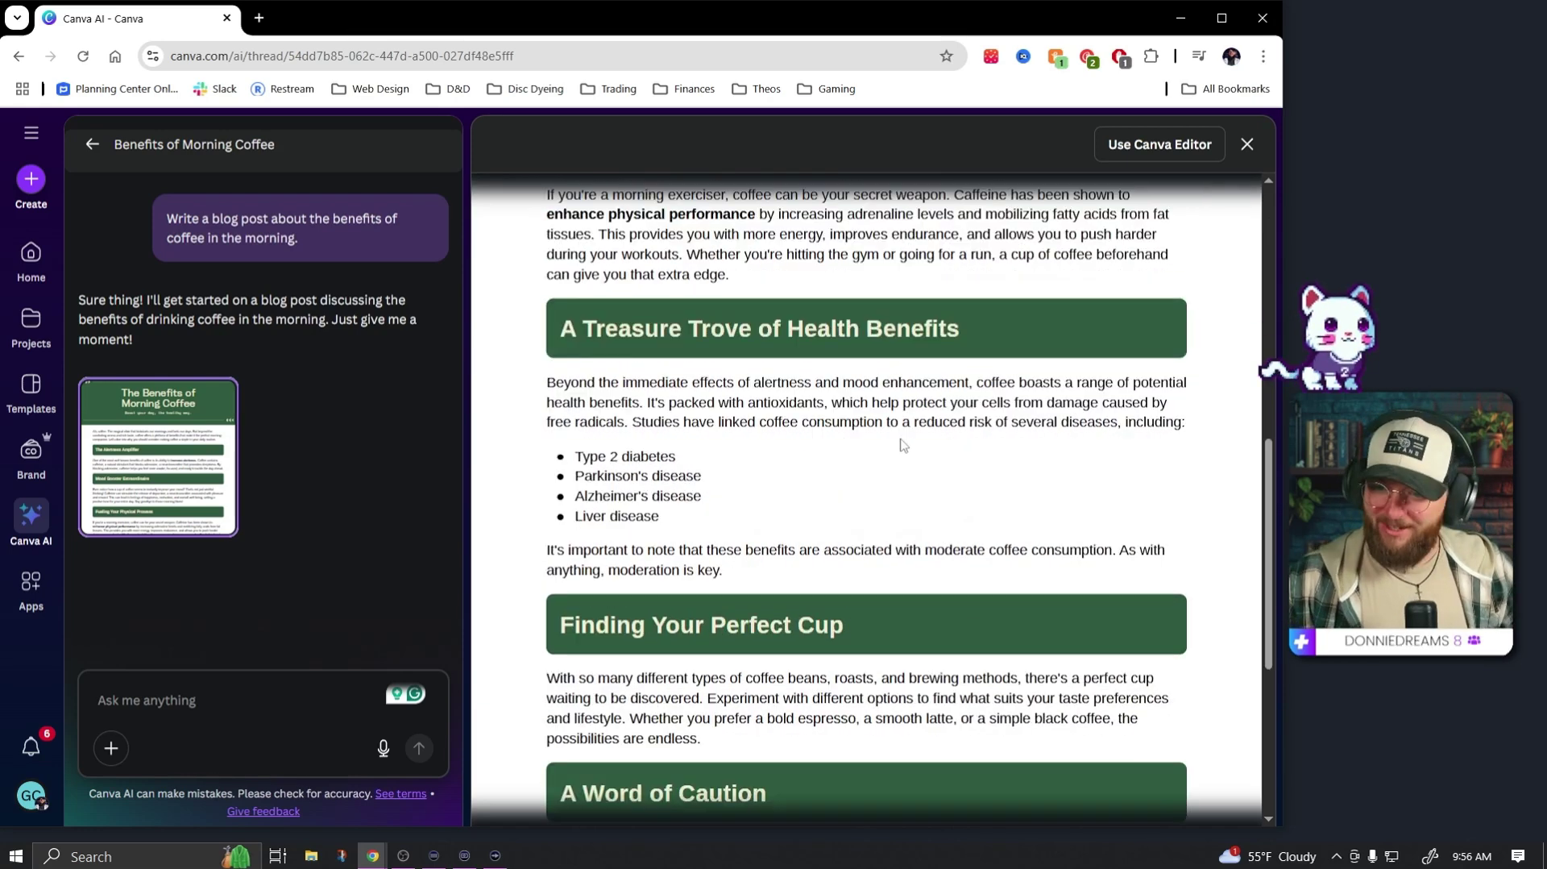
scroll(774, 401, down, 5)
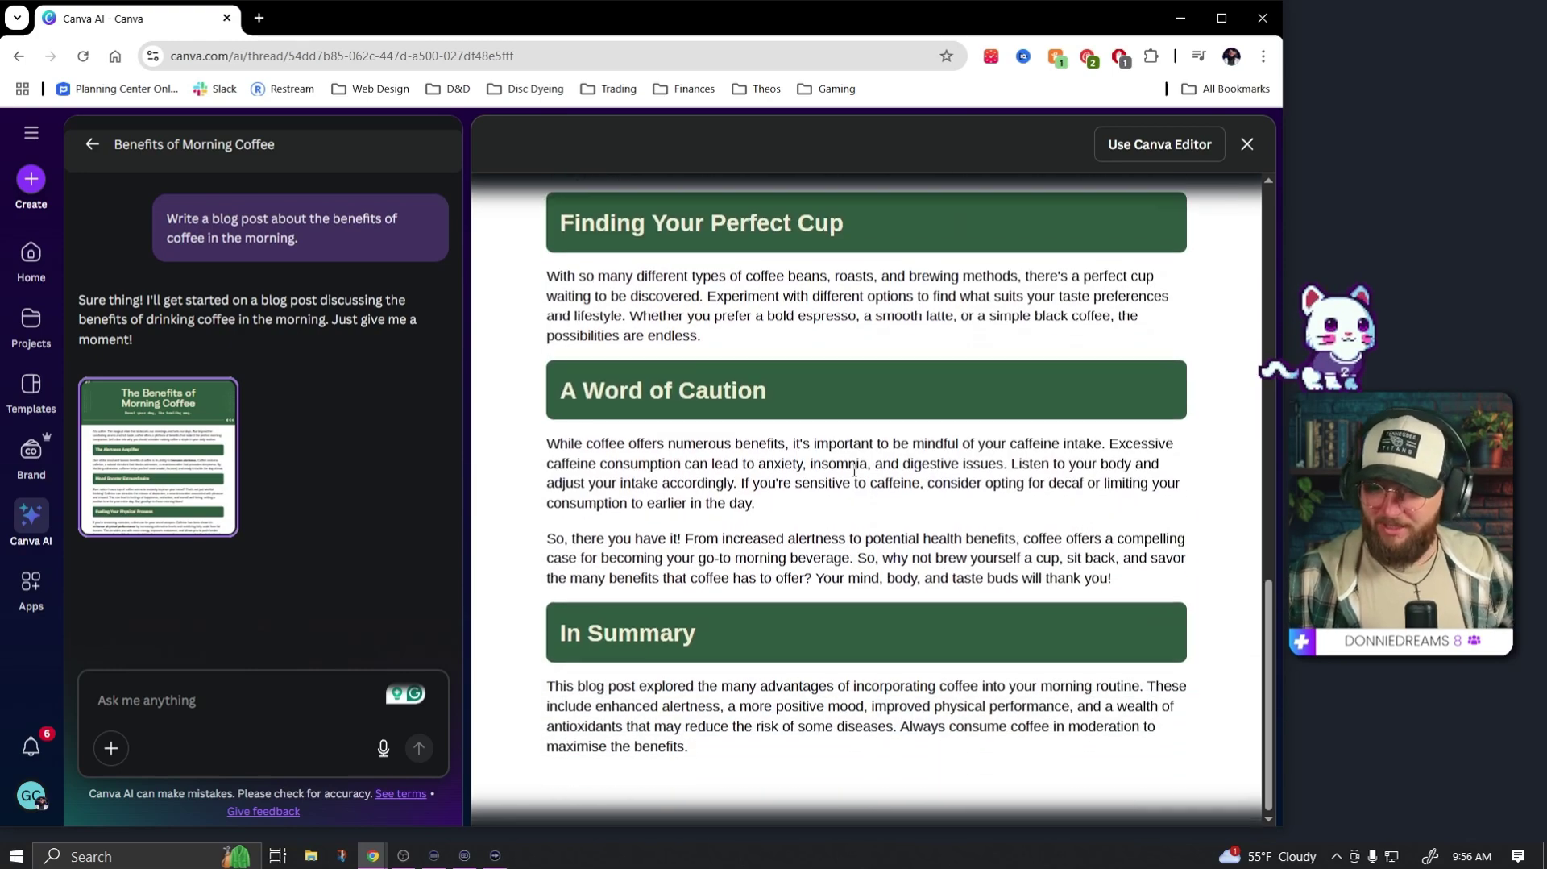
scroll(859, 532, up, 12)
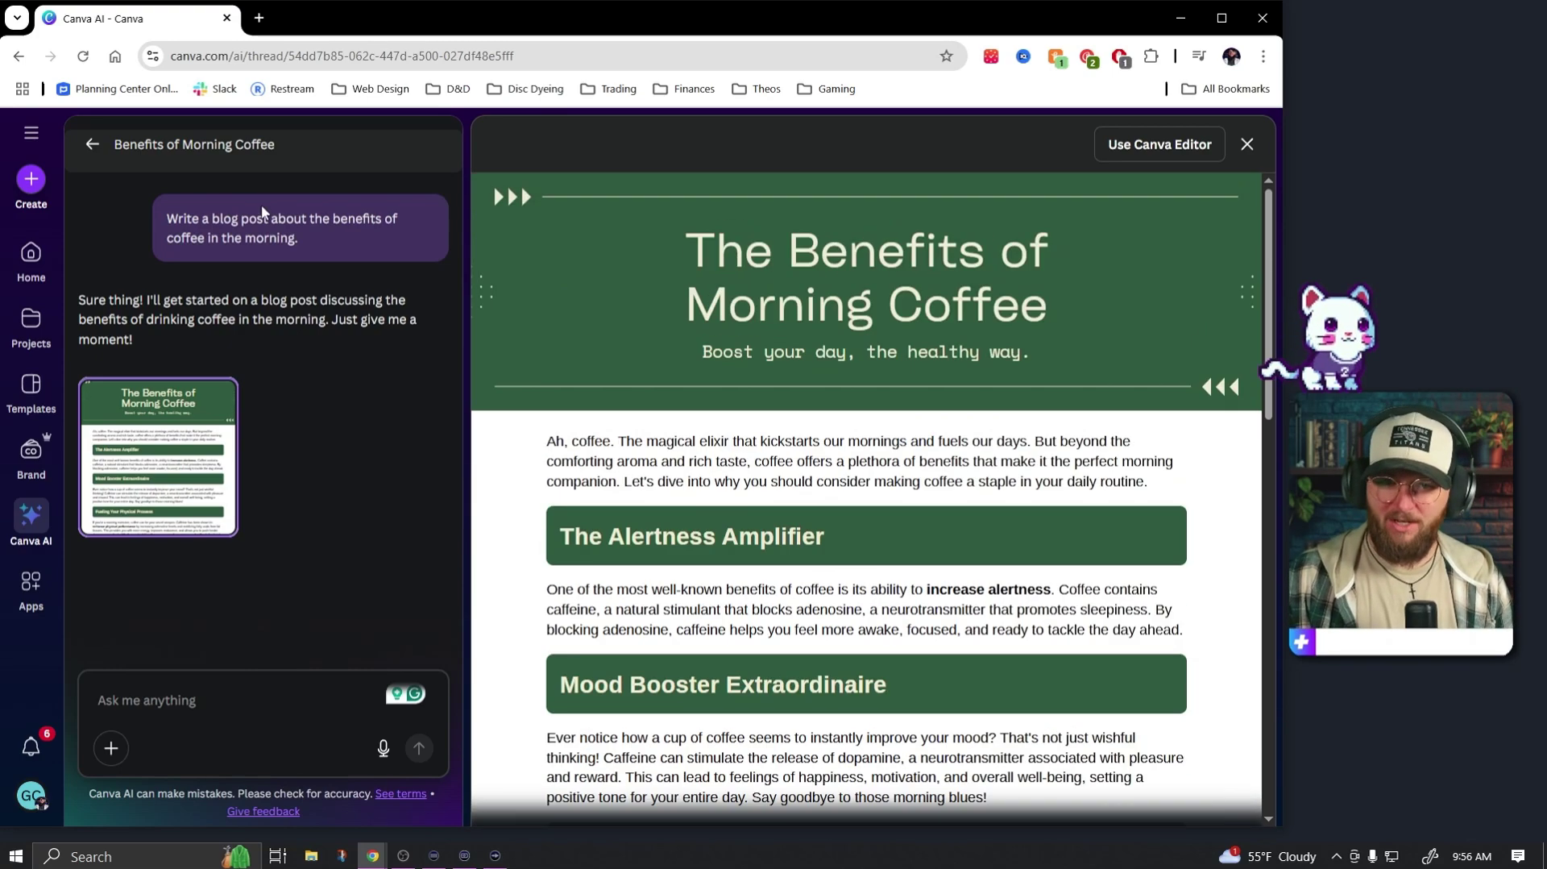
click(92, 144)
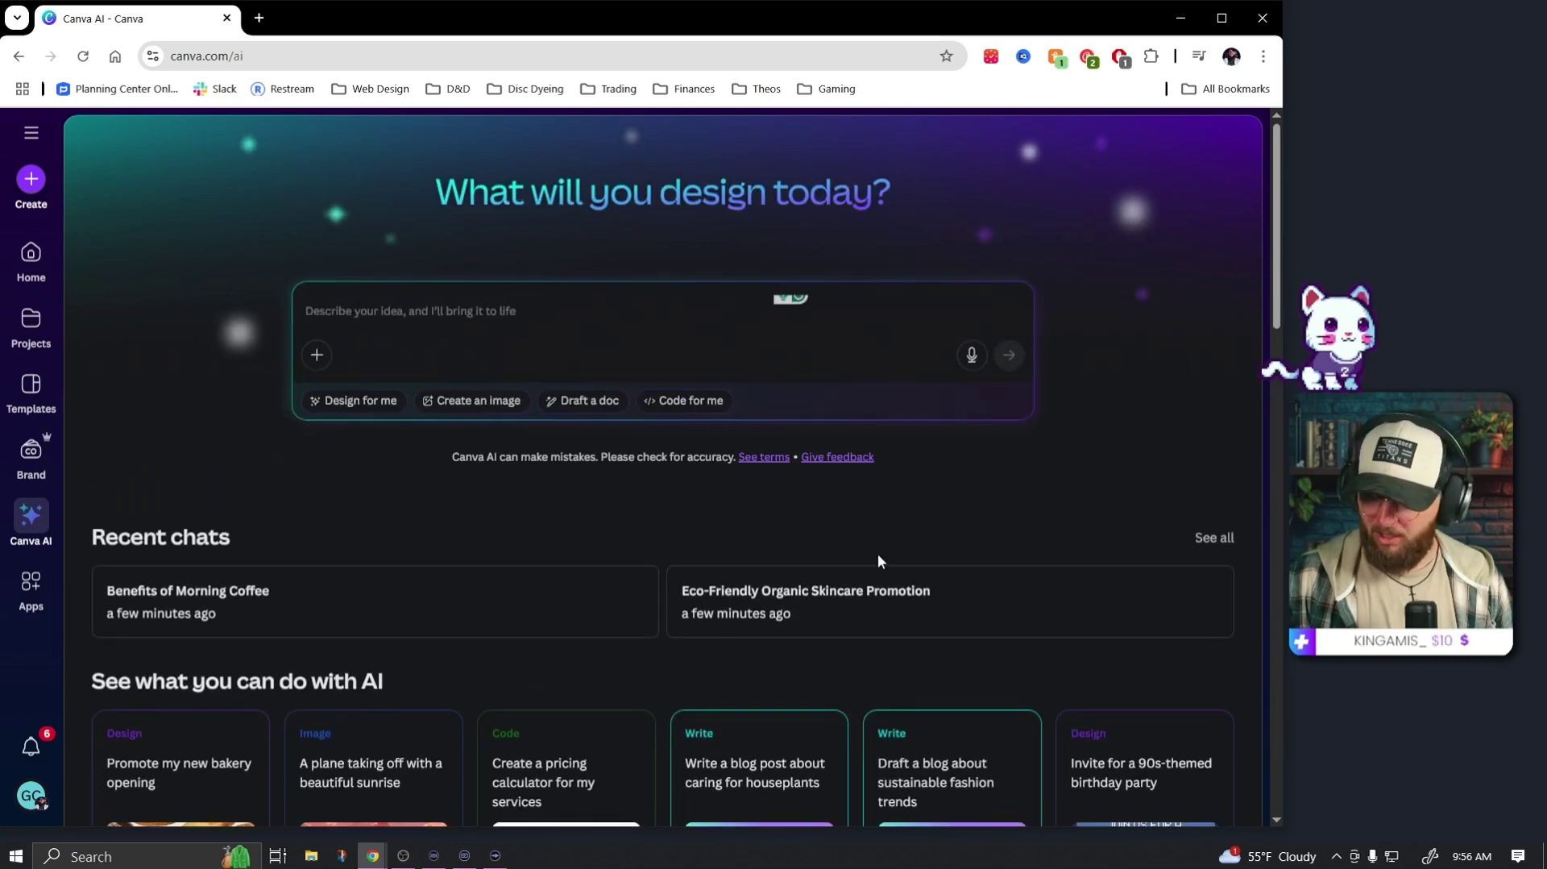
- Pick the 'Create a simple countdown timer' example to build the 15:00 Meditation Timer
scroll(877, 558, down, 3)
scroll(848, 636, down, 2)
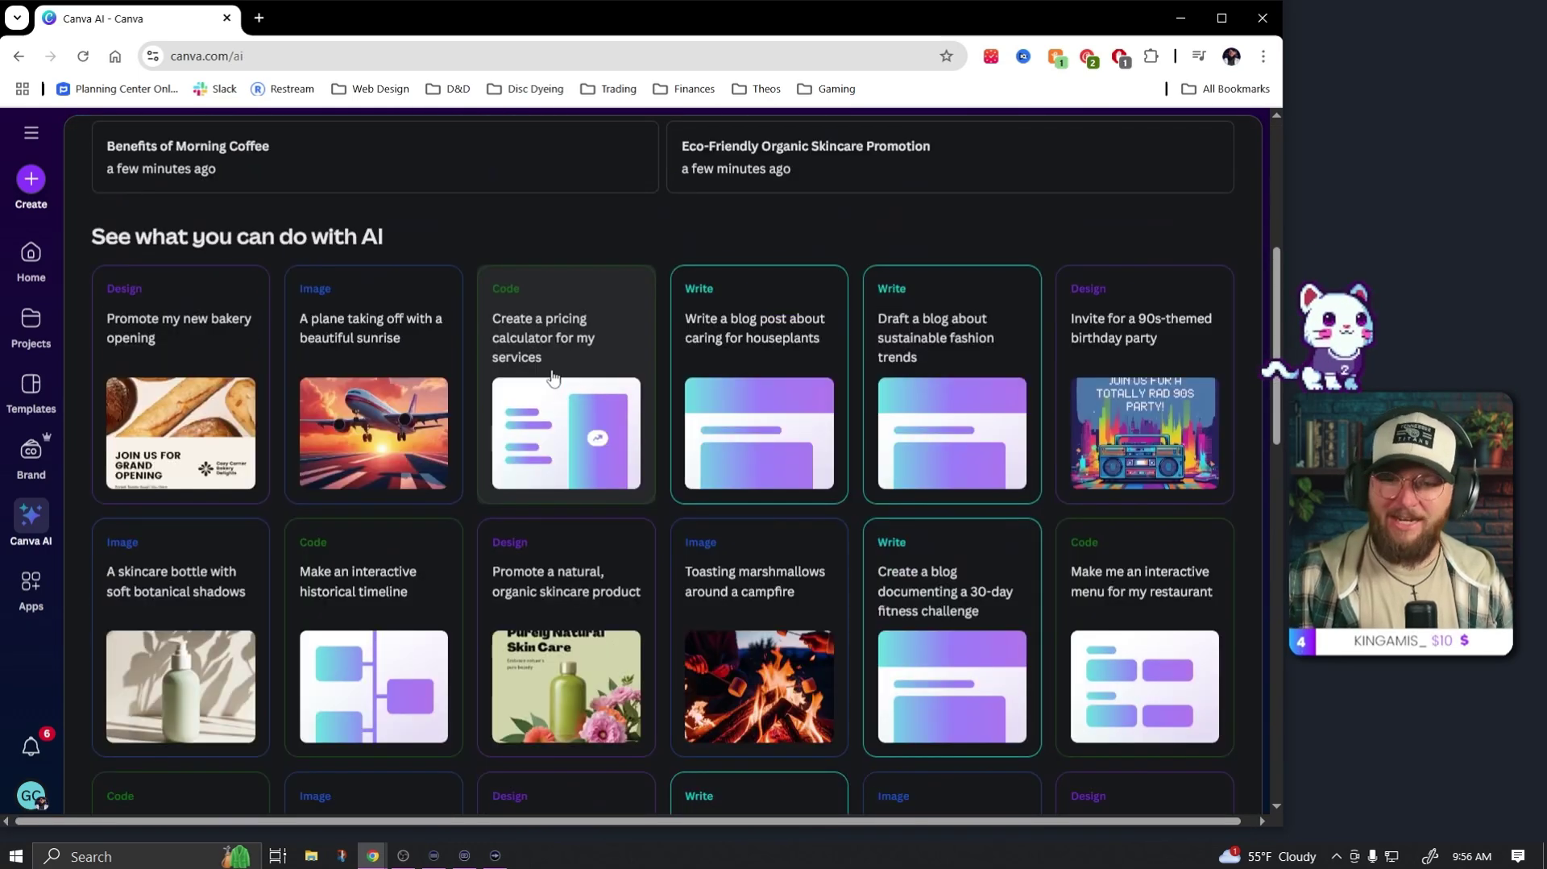
scroll(576, 427, up, 1)
scroll(564, 443, down, 7)
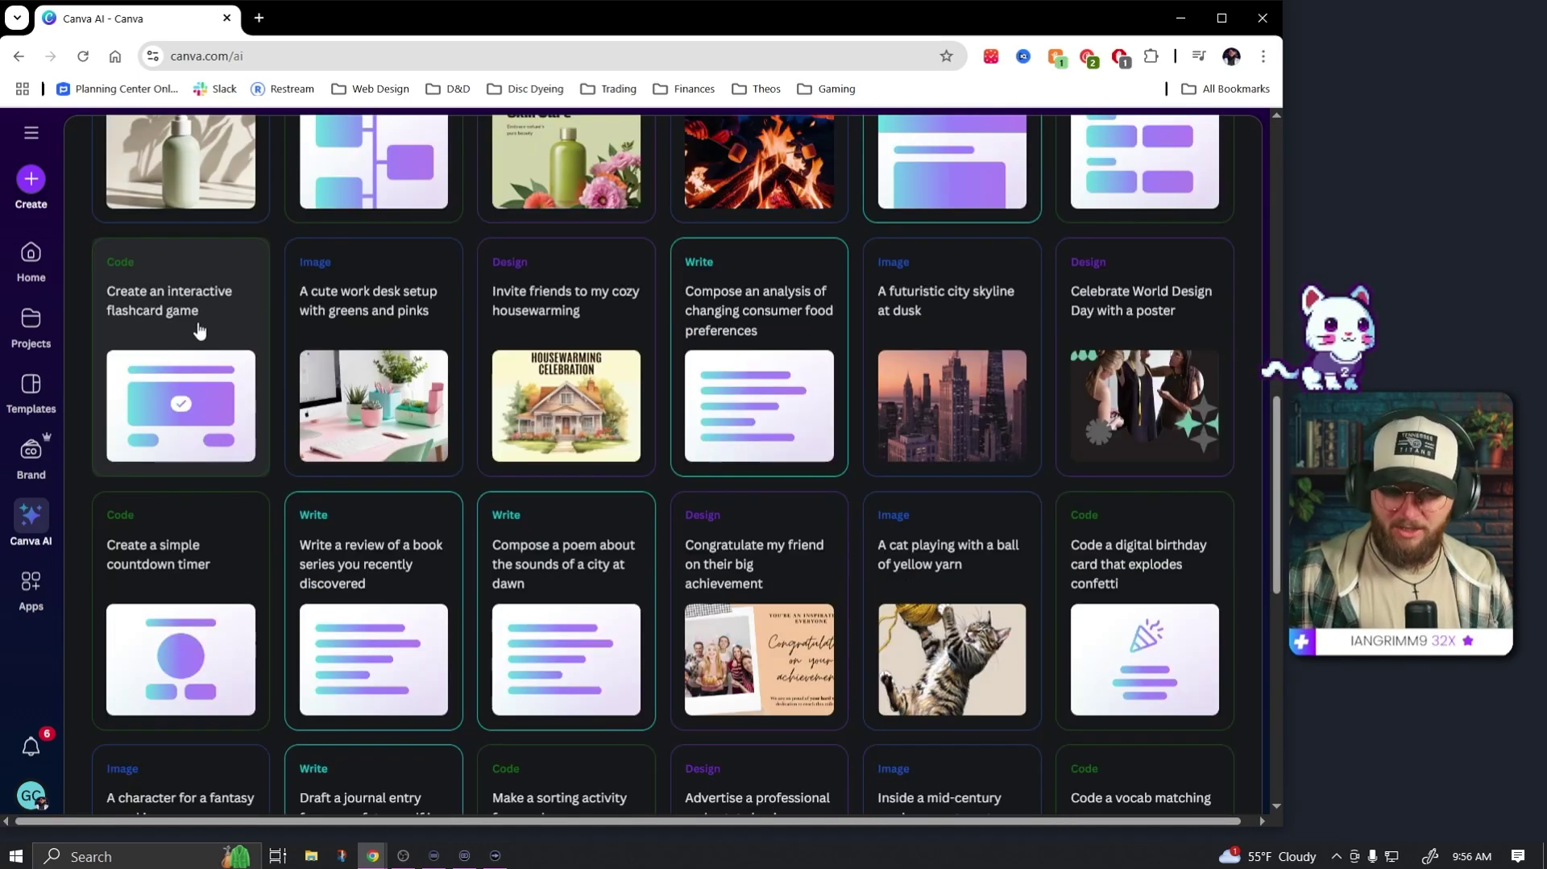
scroll(205, 585, down, 1)
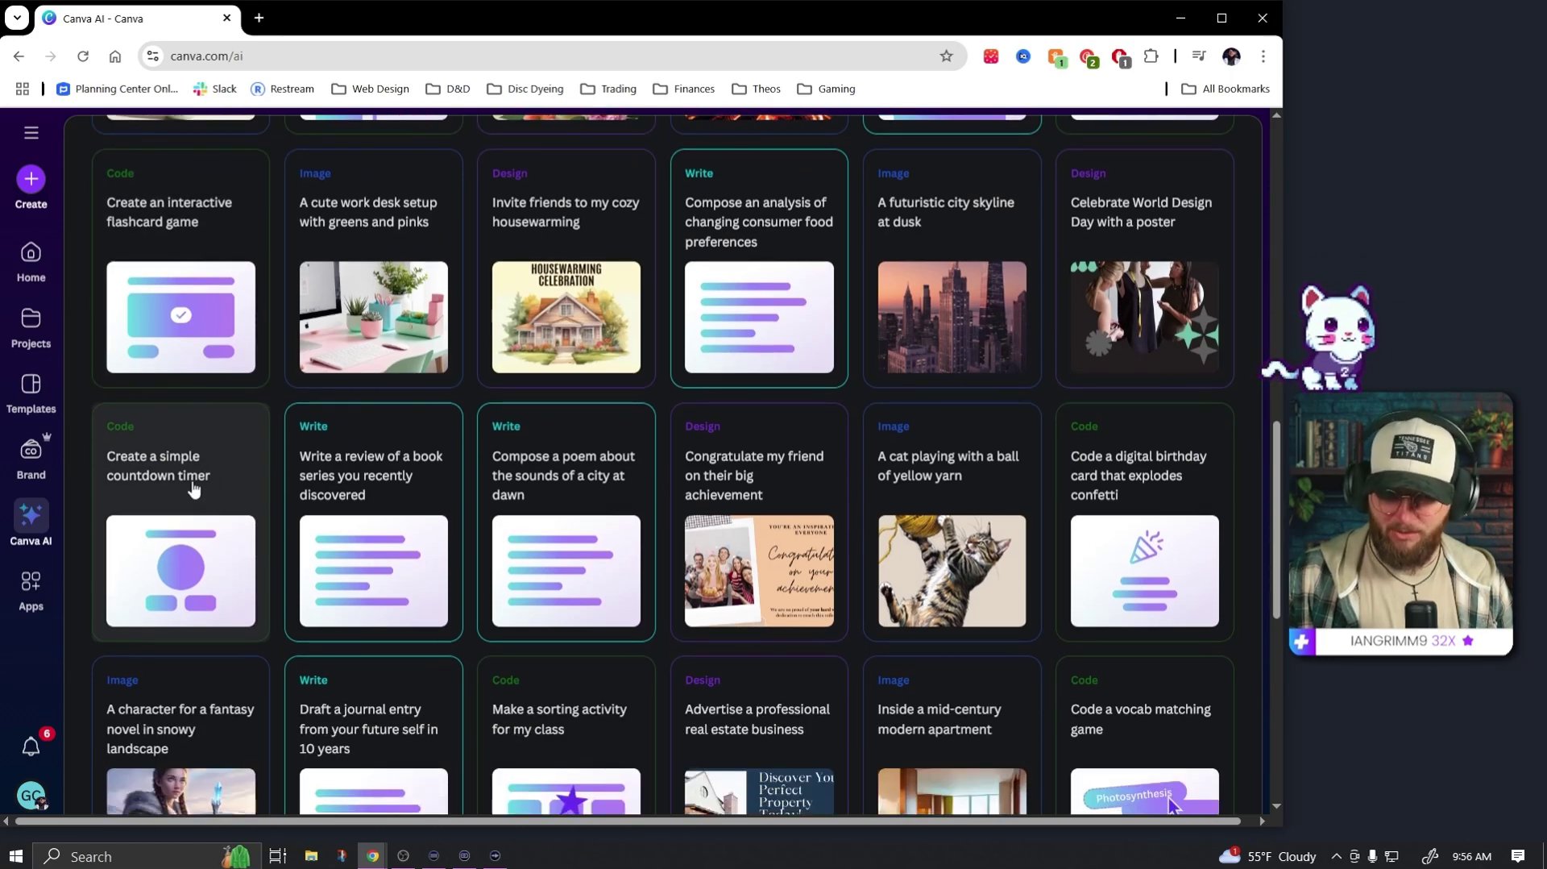
click(194, 484)
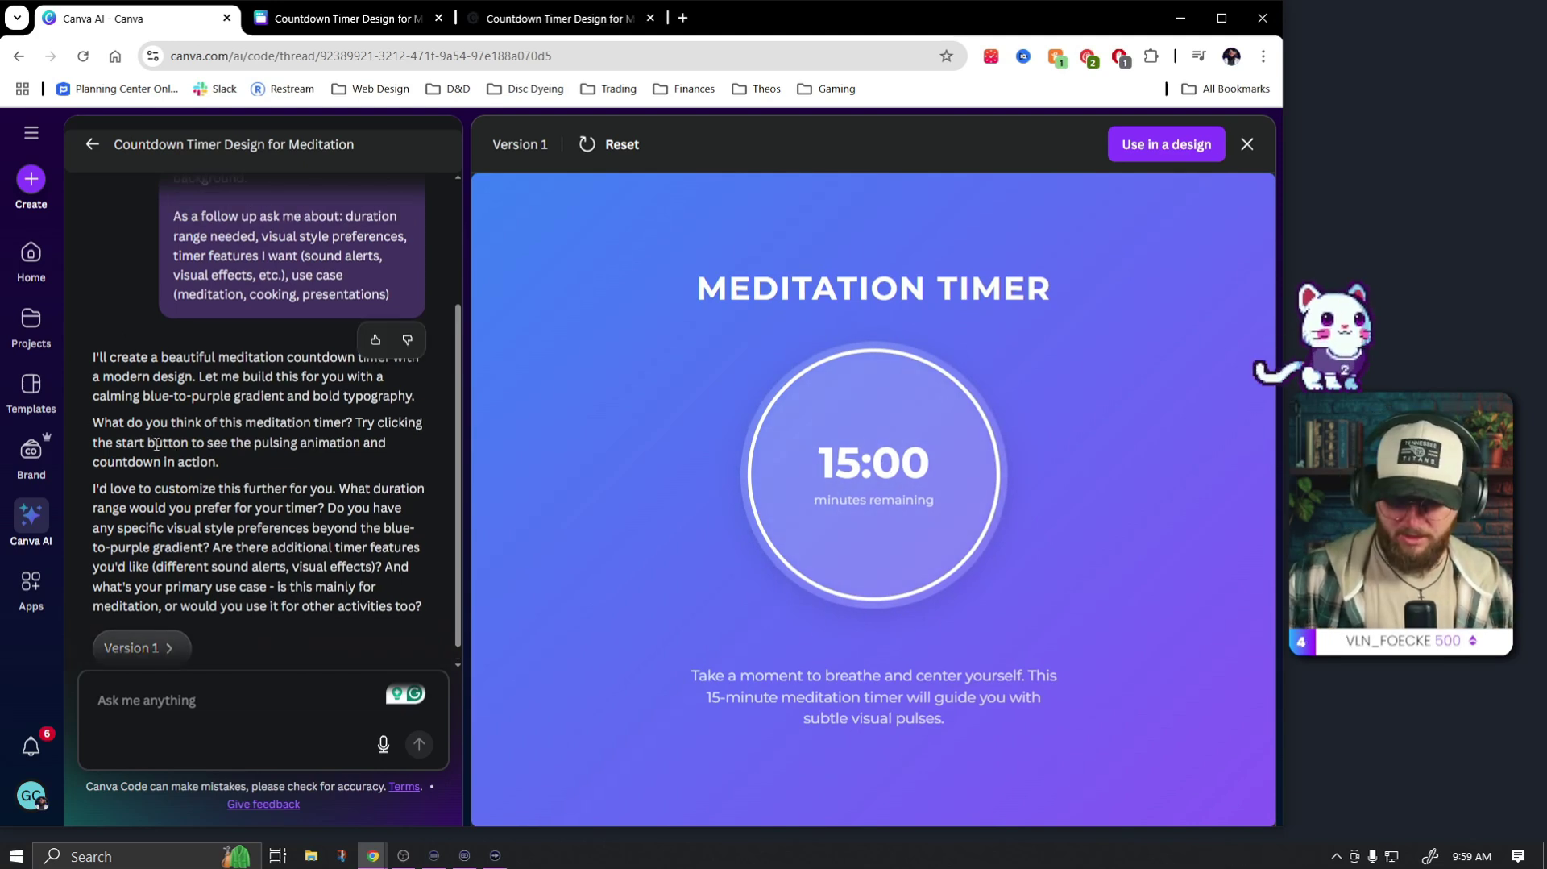
- Reply 'I don't see a start button' to get a timer version with START and RESET
drag(207, 442, 356, 457)
click(374, 459)
click(198, 701)
text(I don't see a start b)
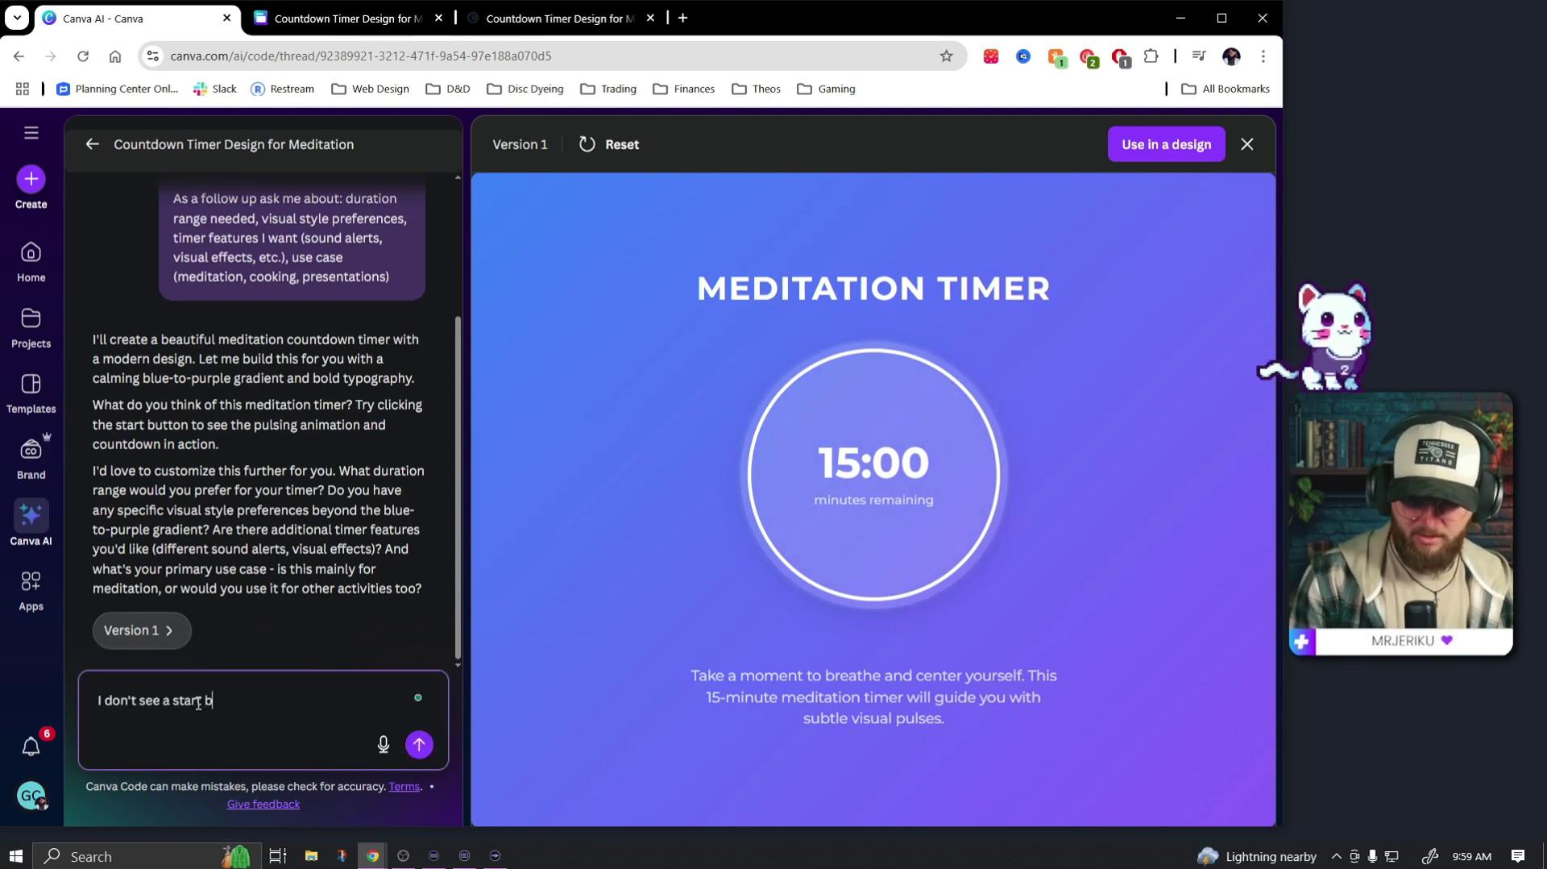
text(utton)
key(Return)
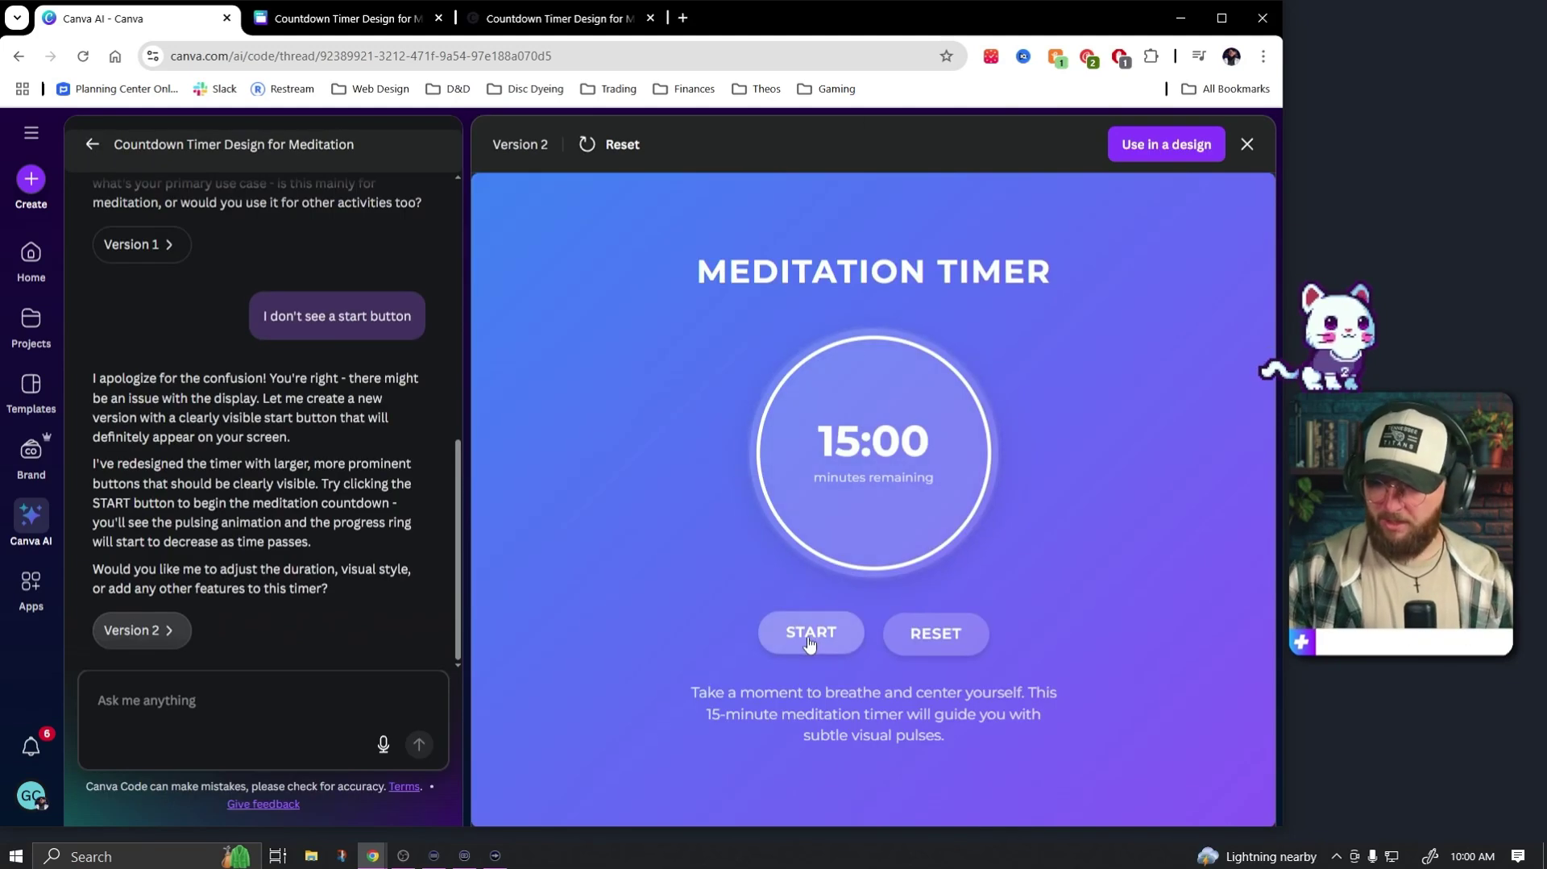
- Test the timer's START, pause and RESET back to 15:00, then close the two extra timer tabs
click(810, 634)
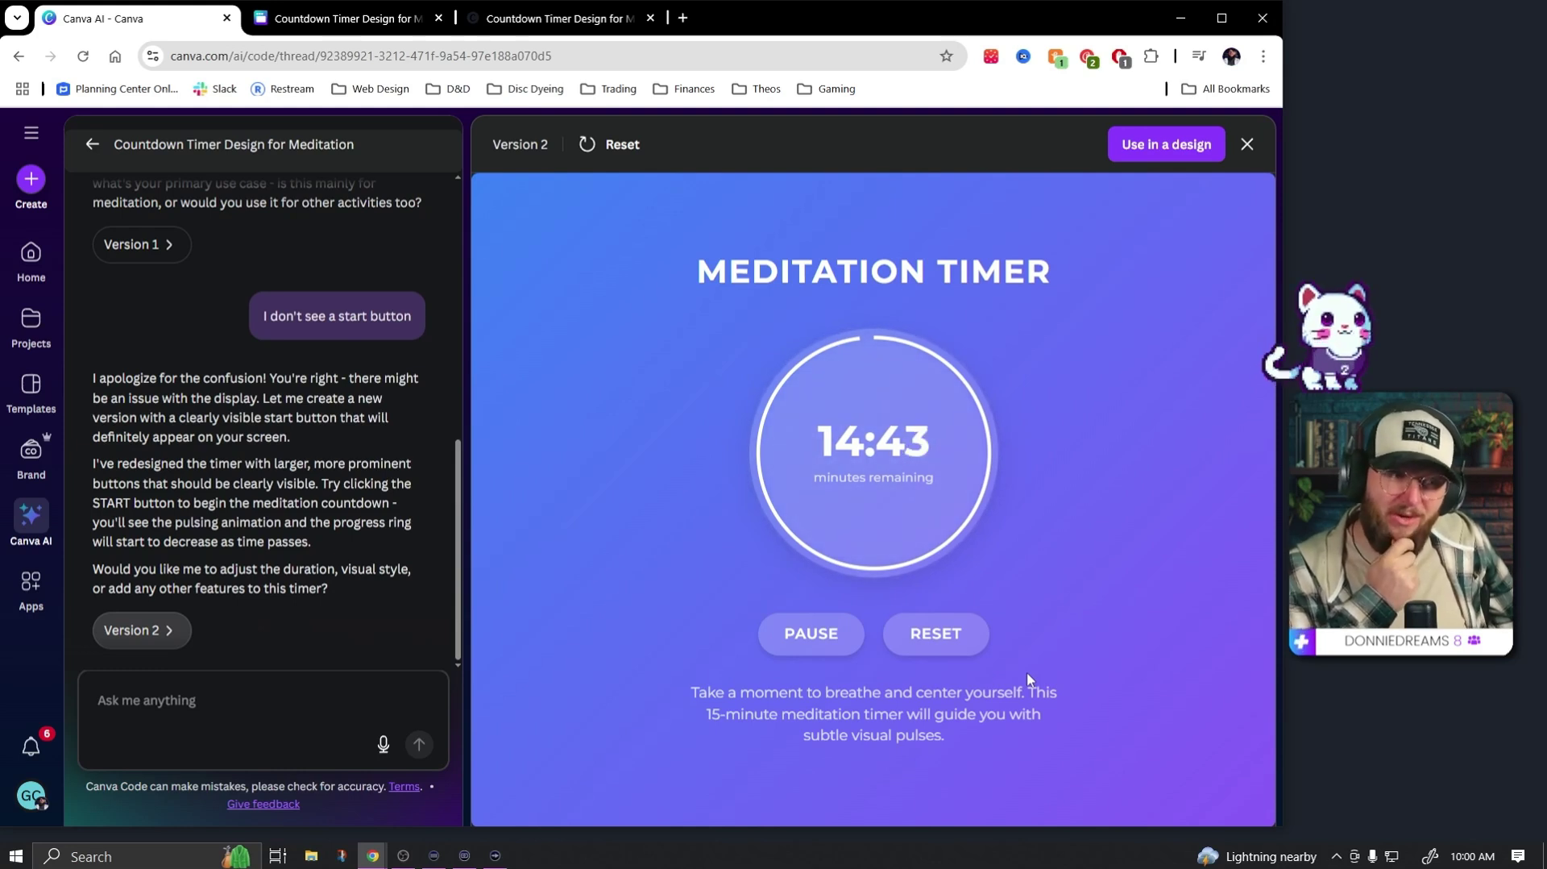
key(space)
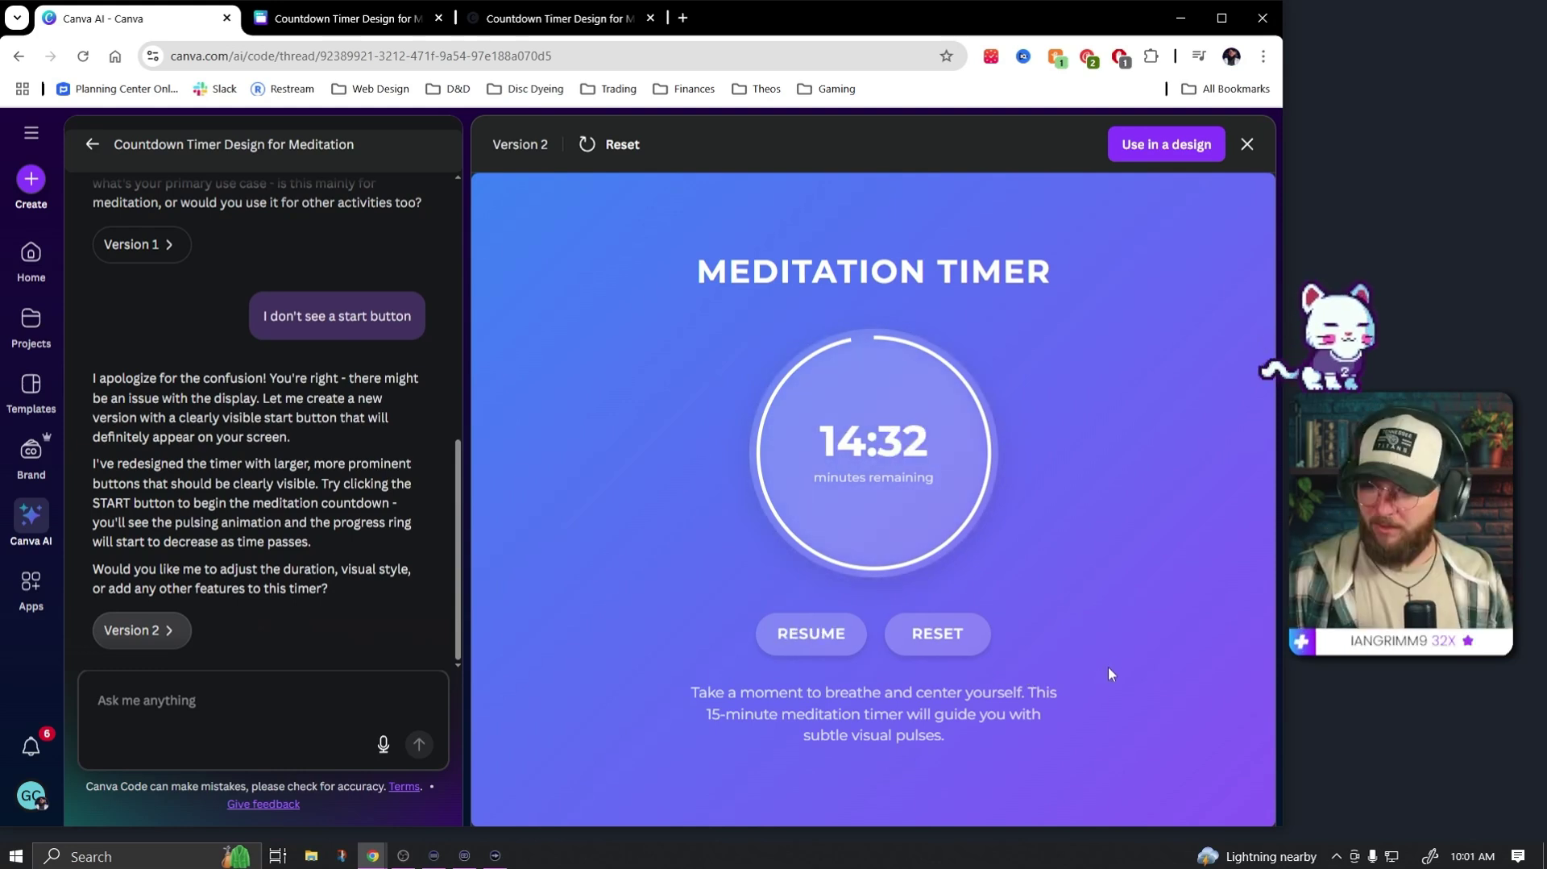
click(951, 649)
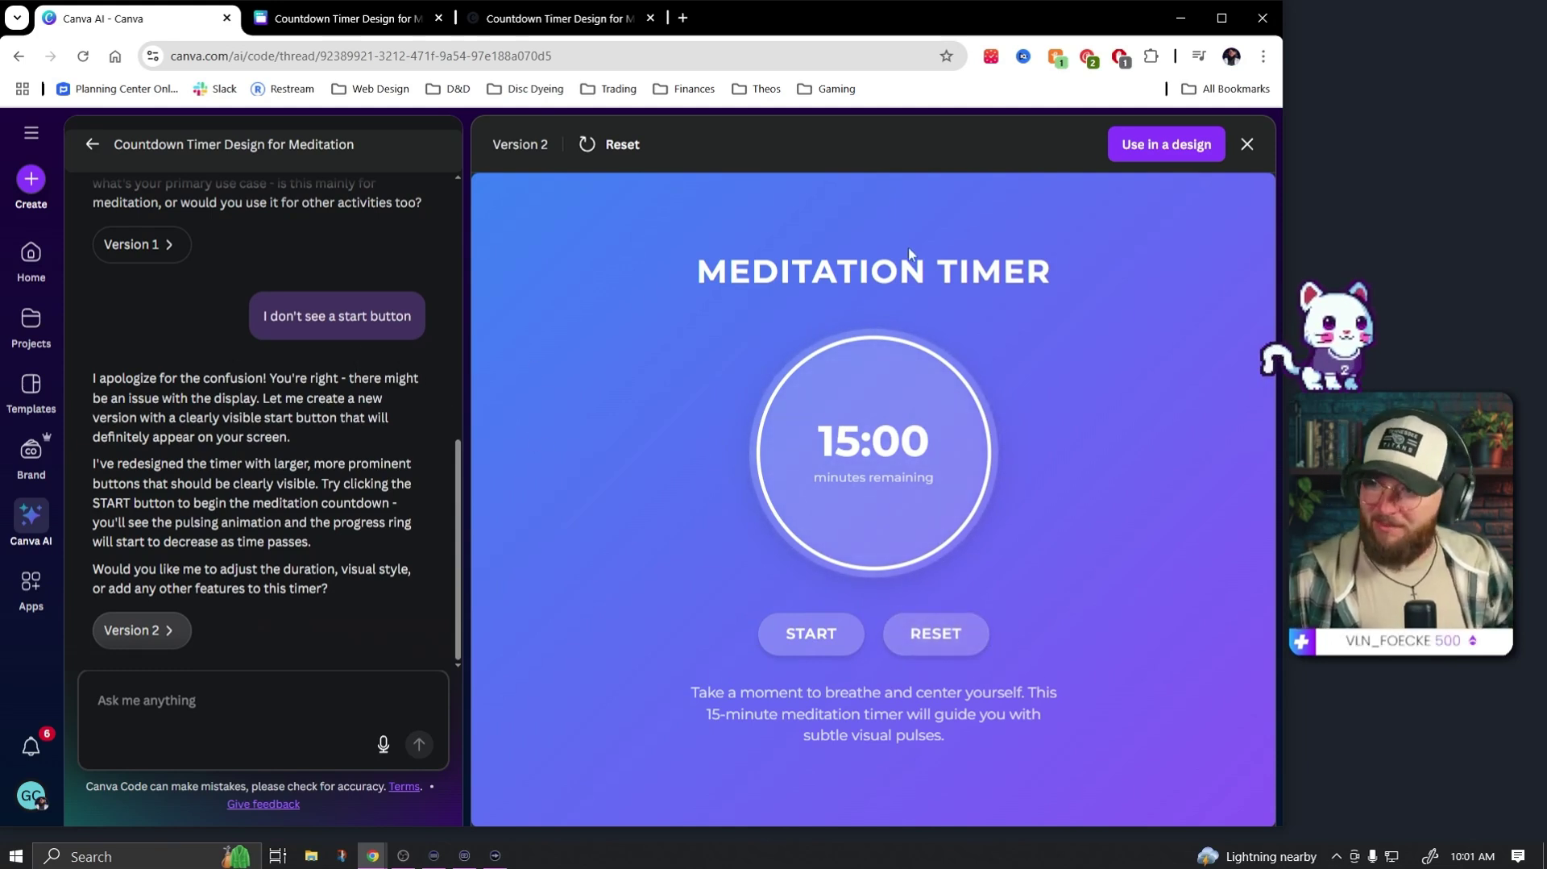
click(439, 17)
click(439, 18)
- Create a new blank sheet from Home and pick the blue Title sheet template
click(36, 258)
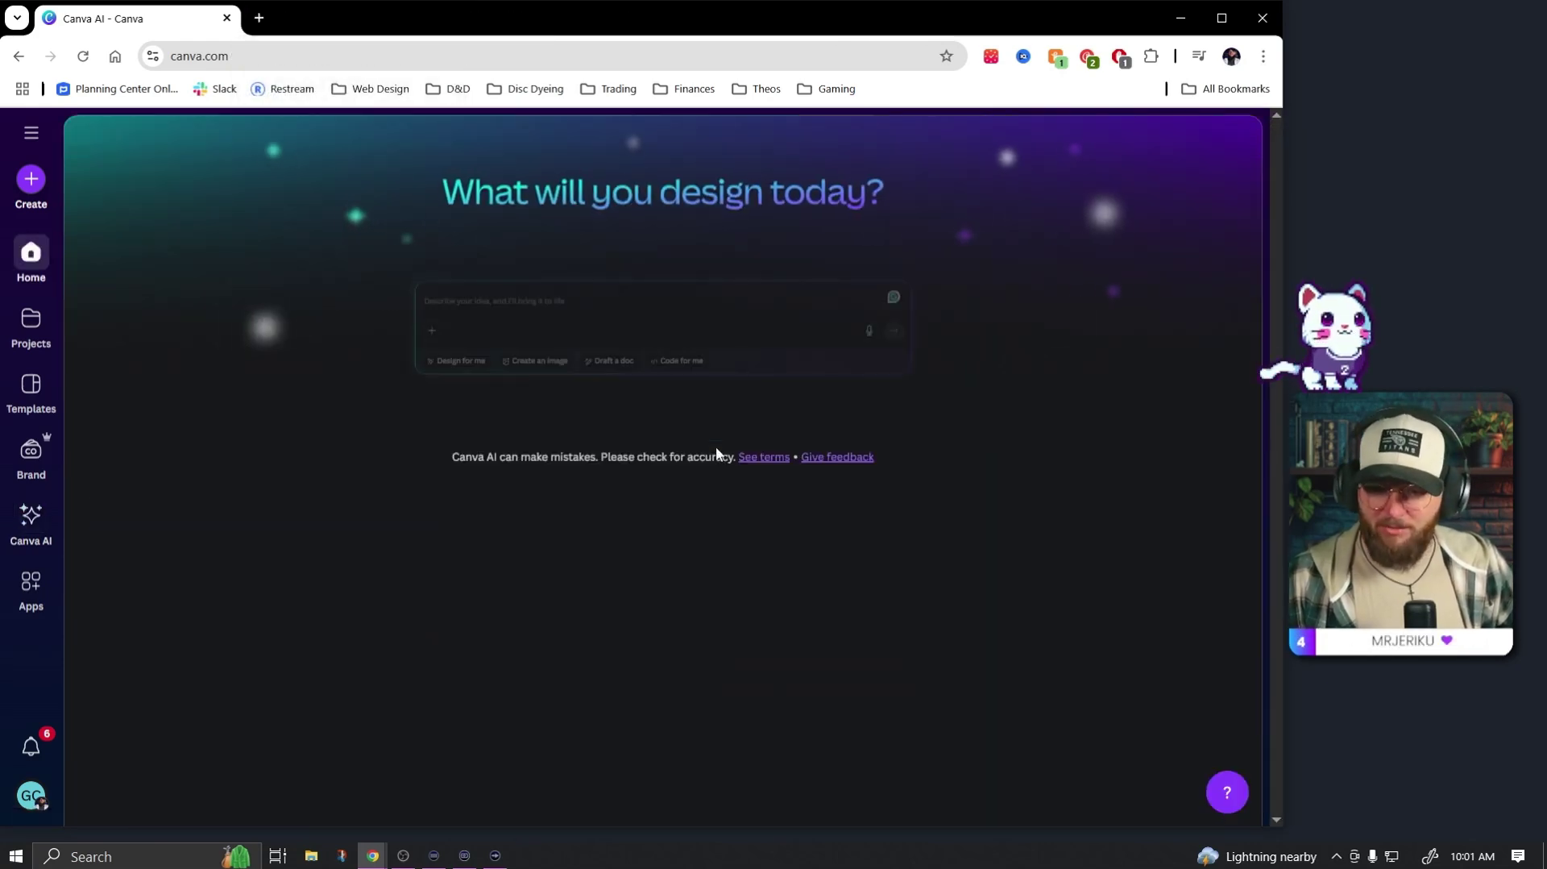
click(233, 432)
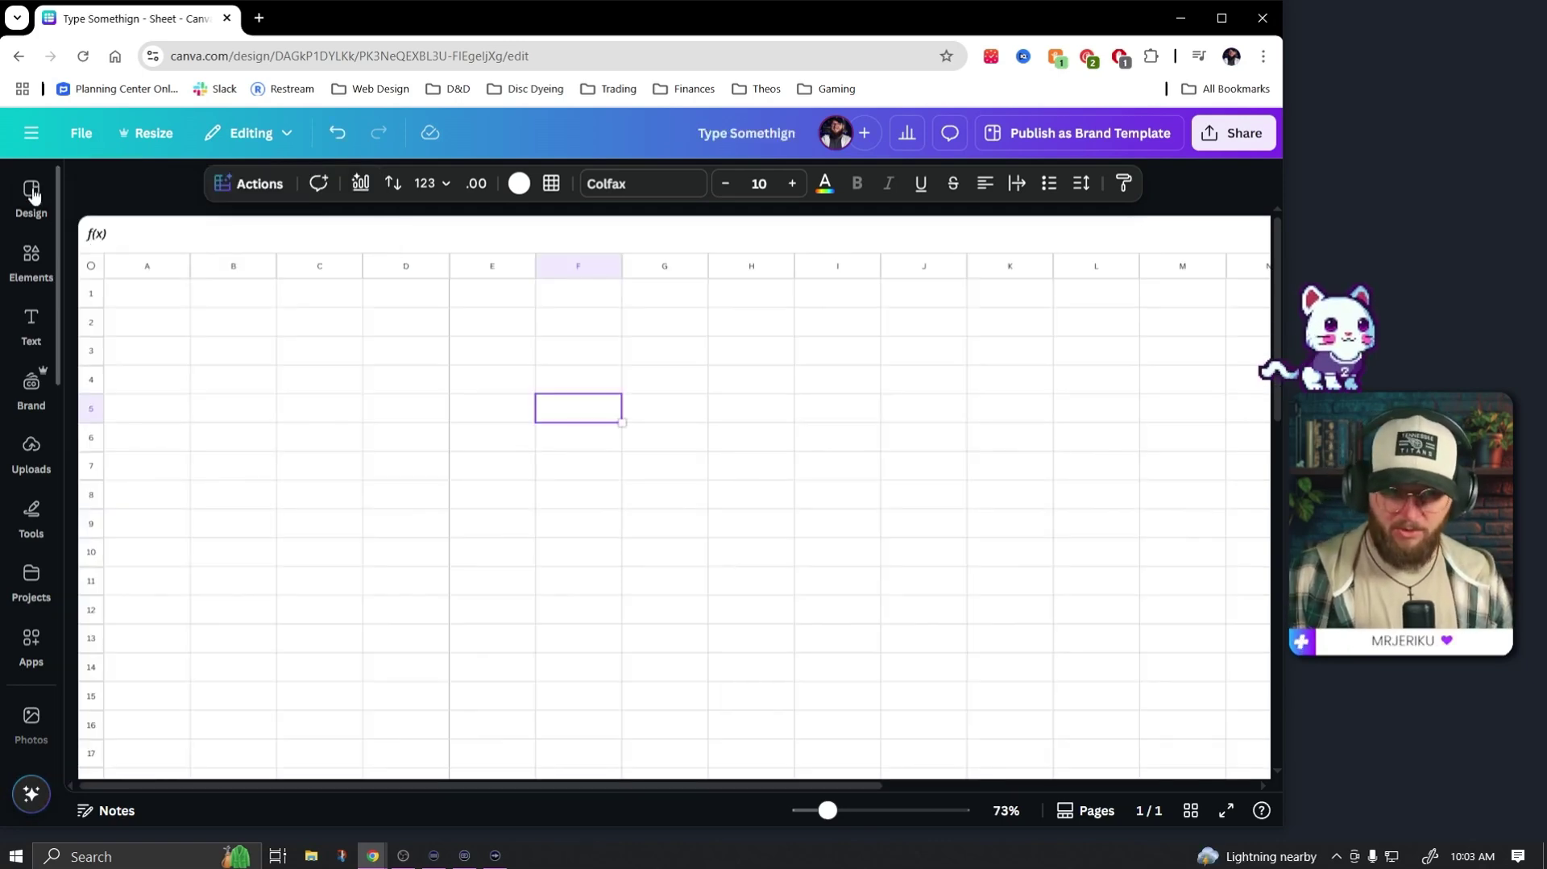
click(31, 195)
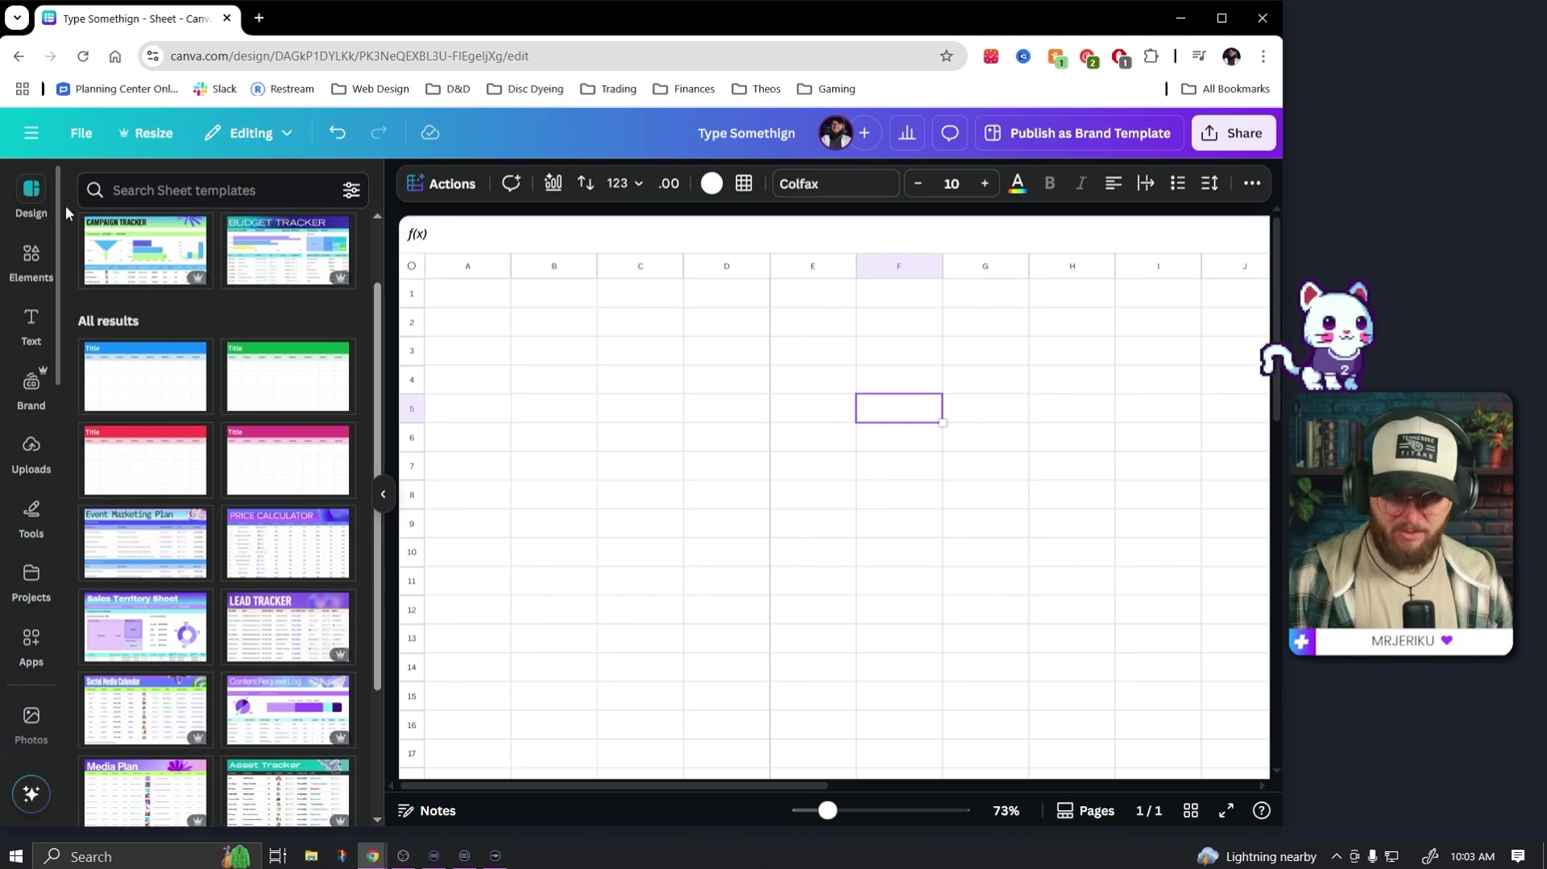
click(125, 394)
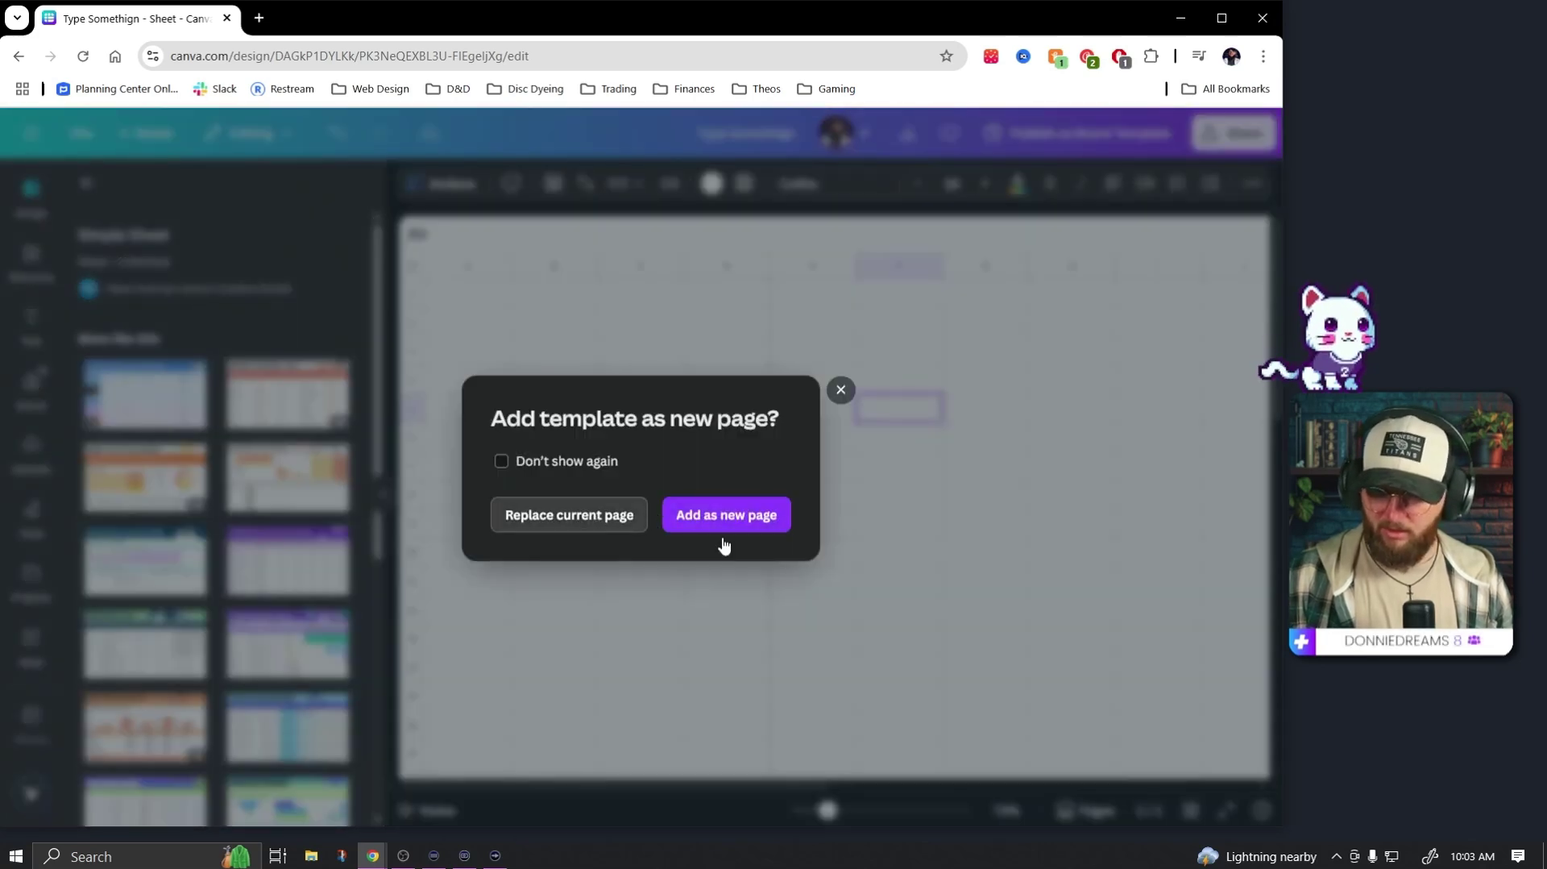
- Replace the sheet page with the Budget Tracker template, hide the templates panel, and zoom out
click(632, 520)
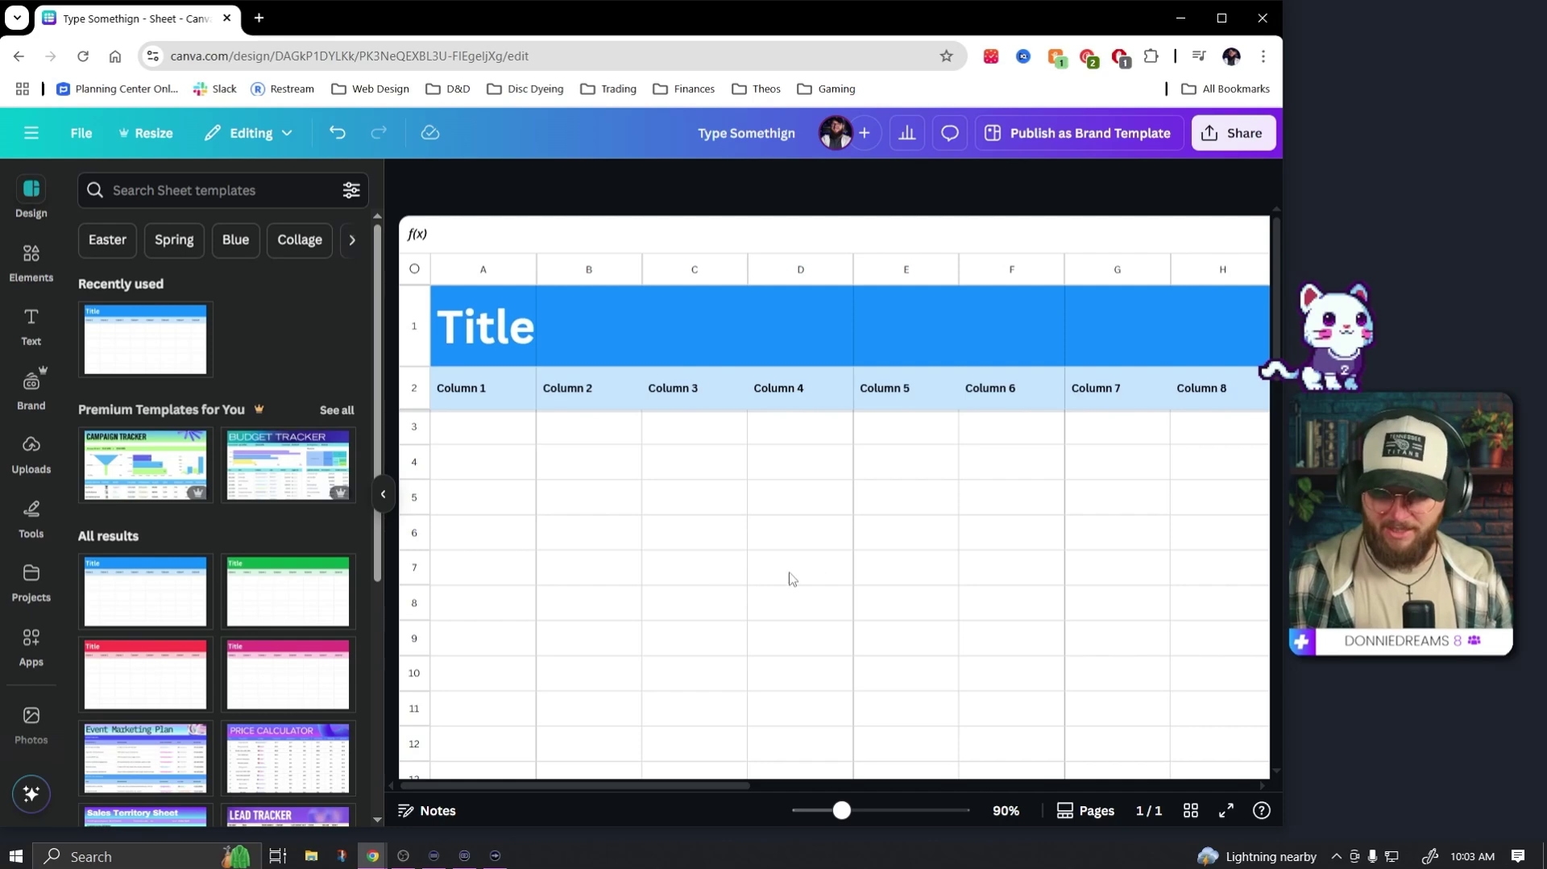
click(290, 460)
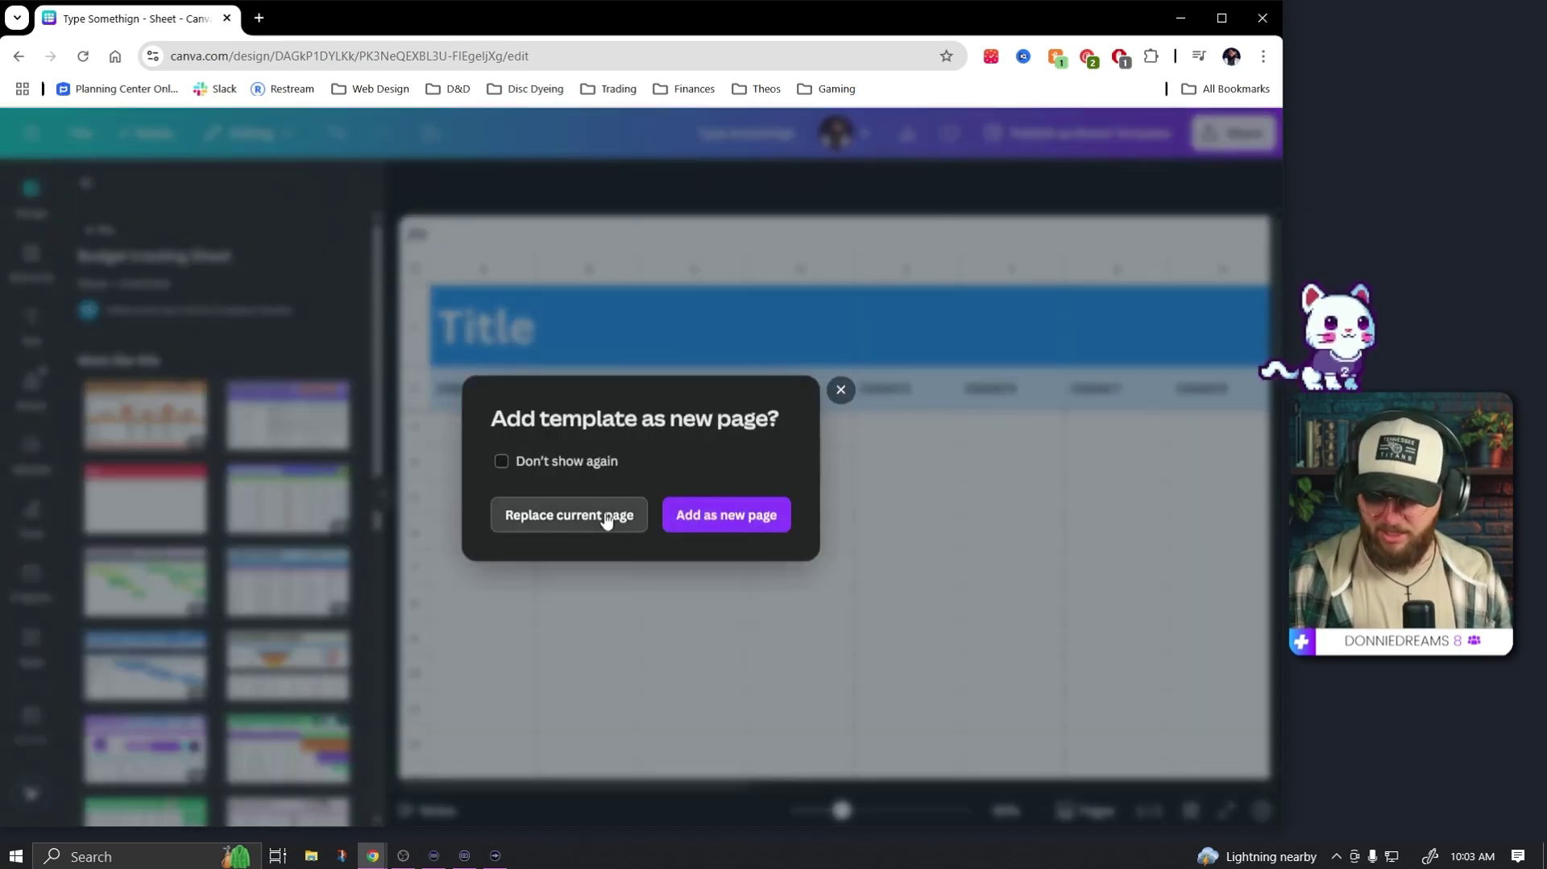
click(604, 519)
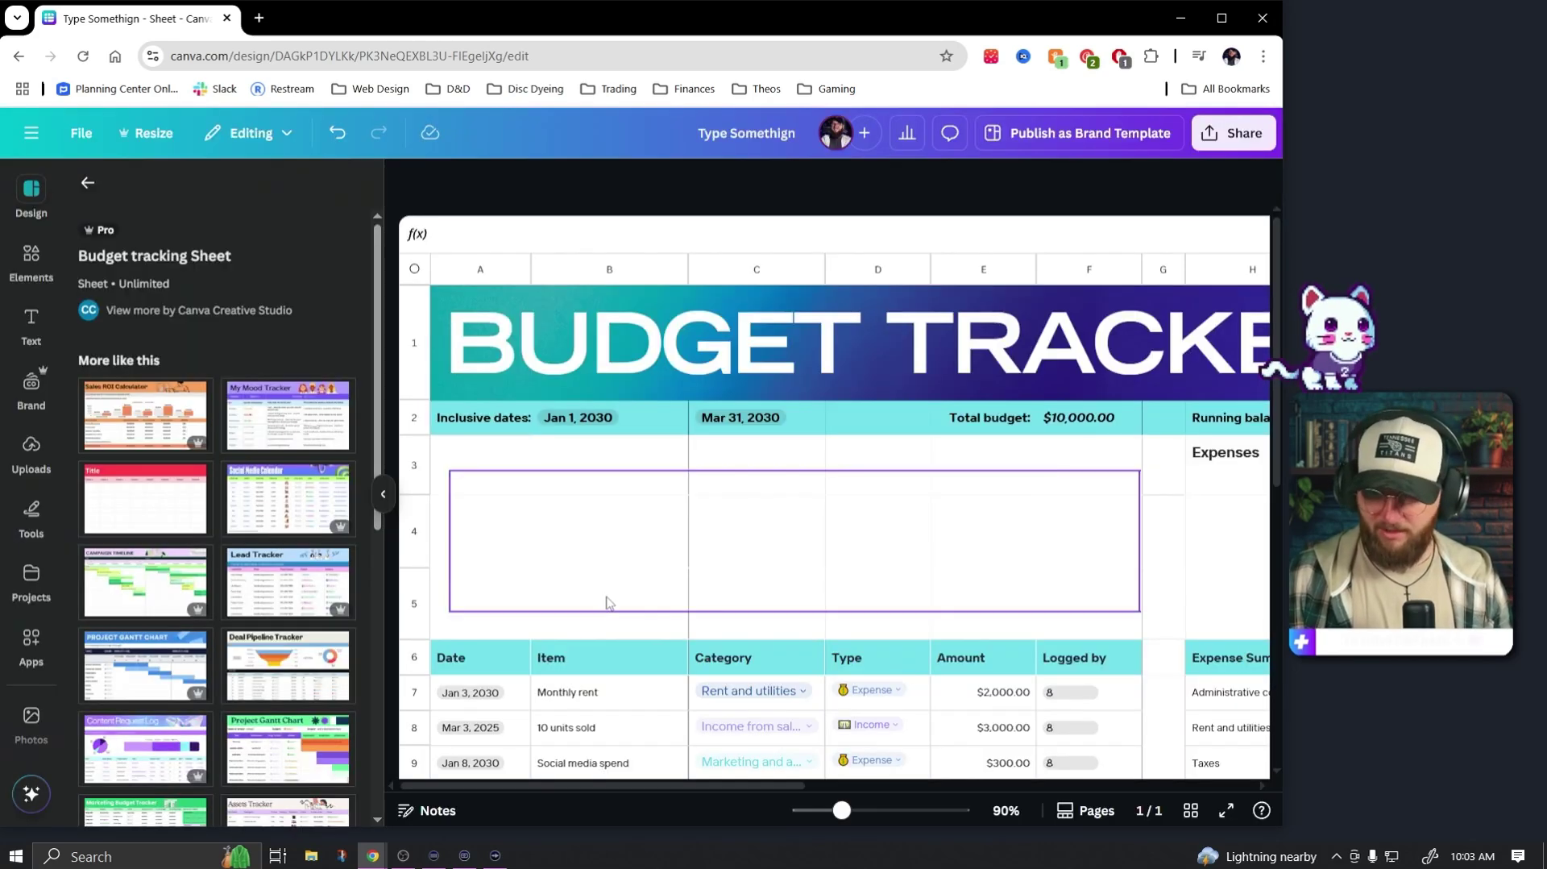
click(86, 186)
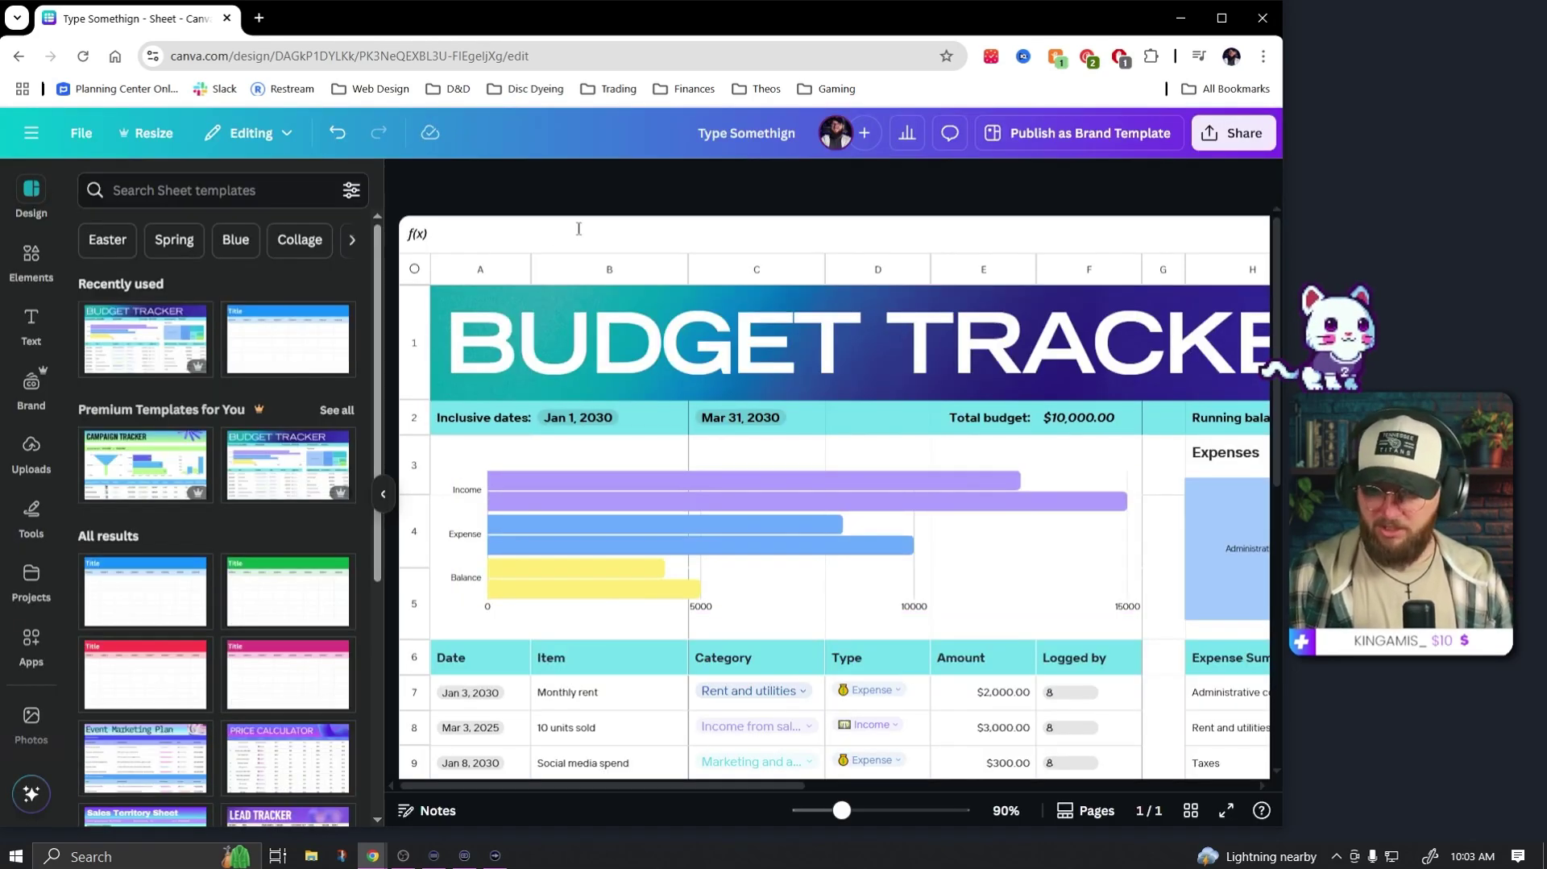
click(595, 466)
click(383, 493)
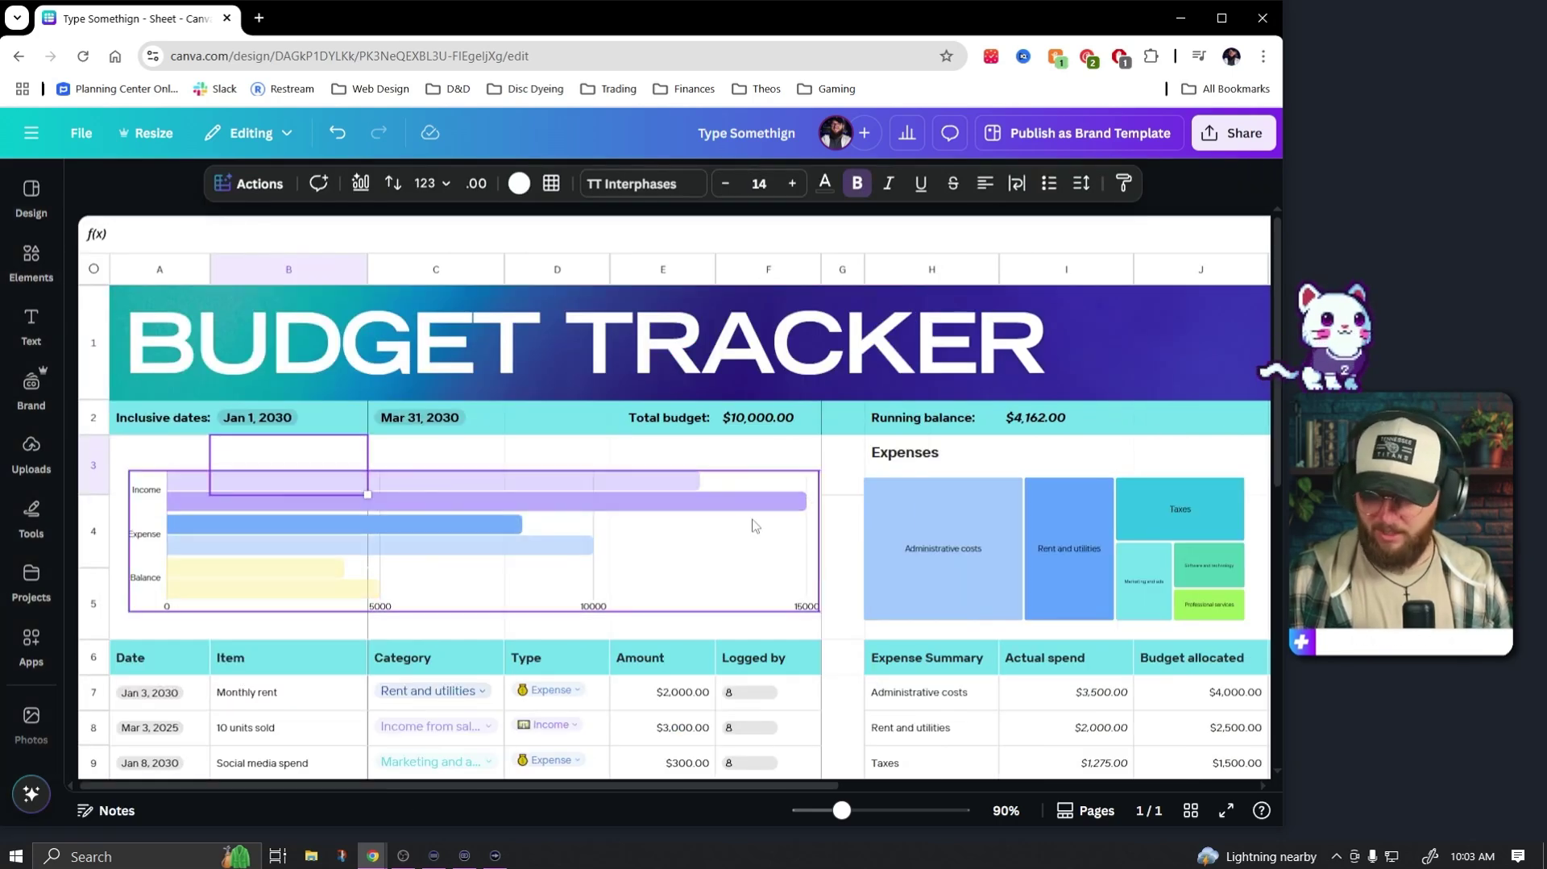
drag(842, 810, 827, 810)
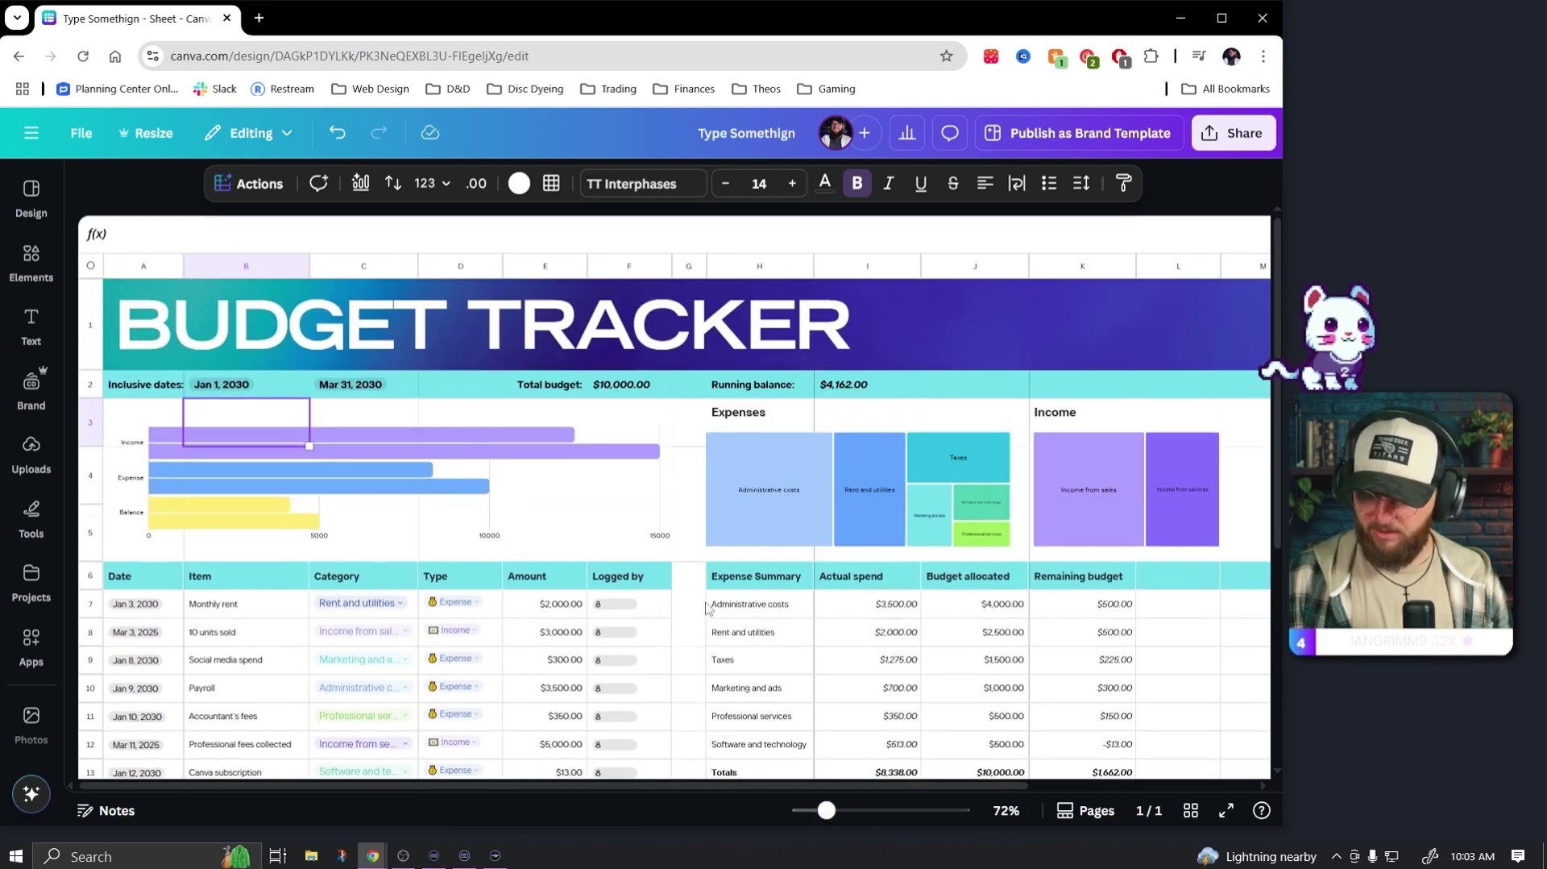
scroll(659, 583, down, 3)
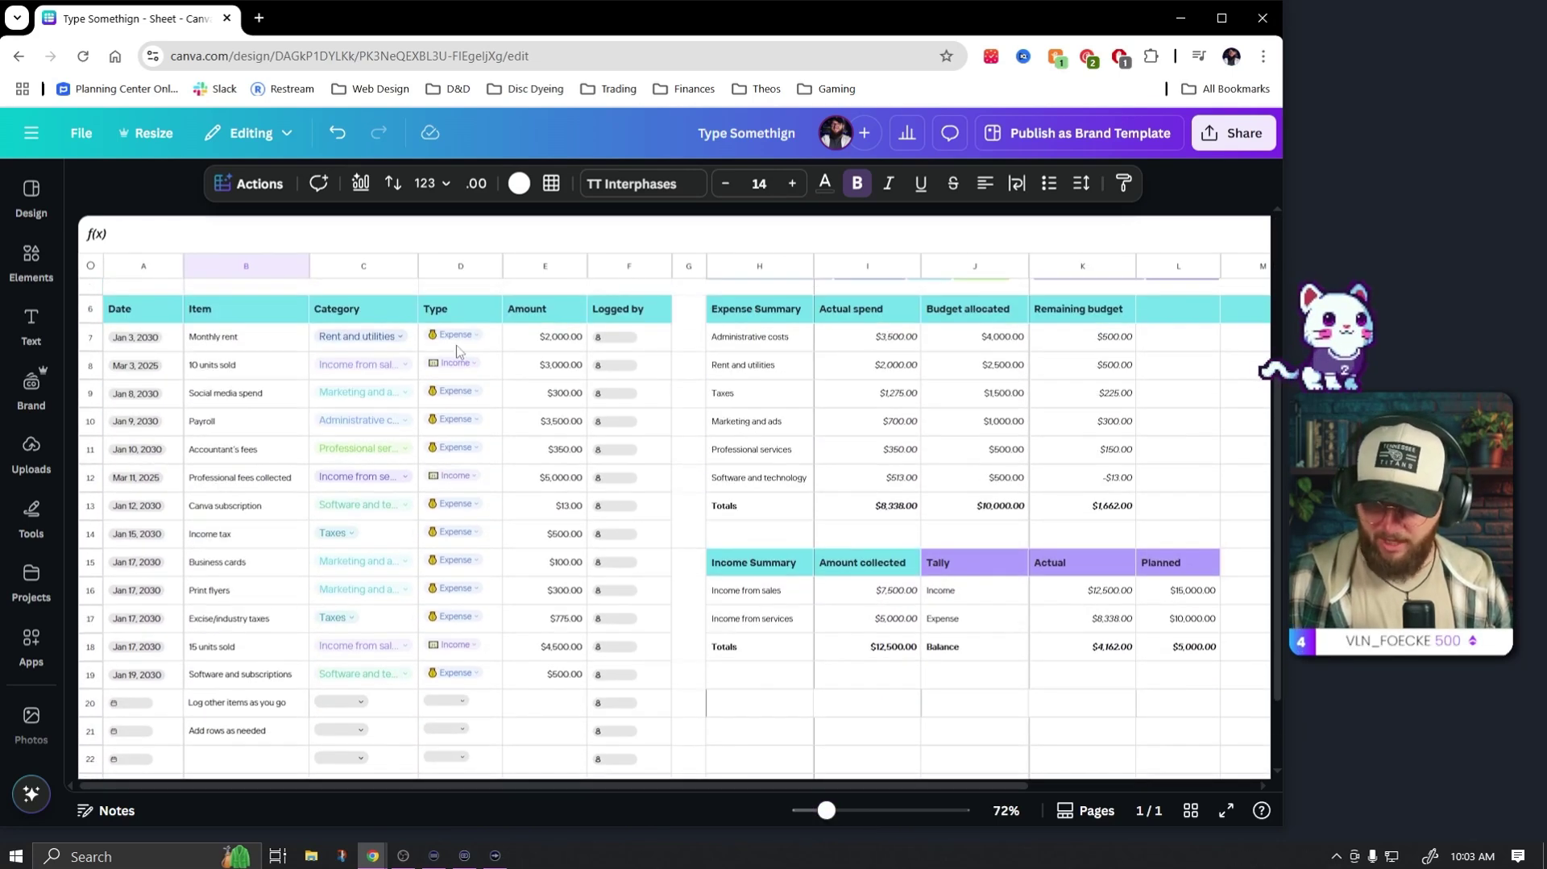
- Add a 'Misc' choice to the Type dropdown and apply it to all 14 similar dropdowns
click(456, 338)
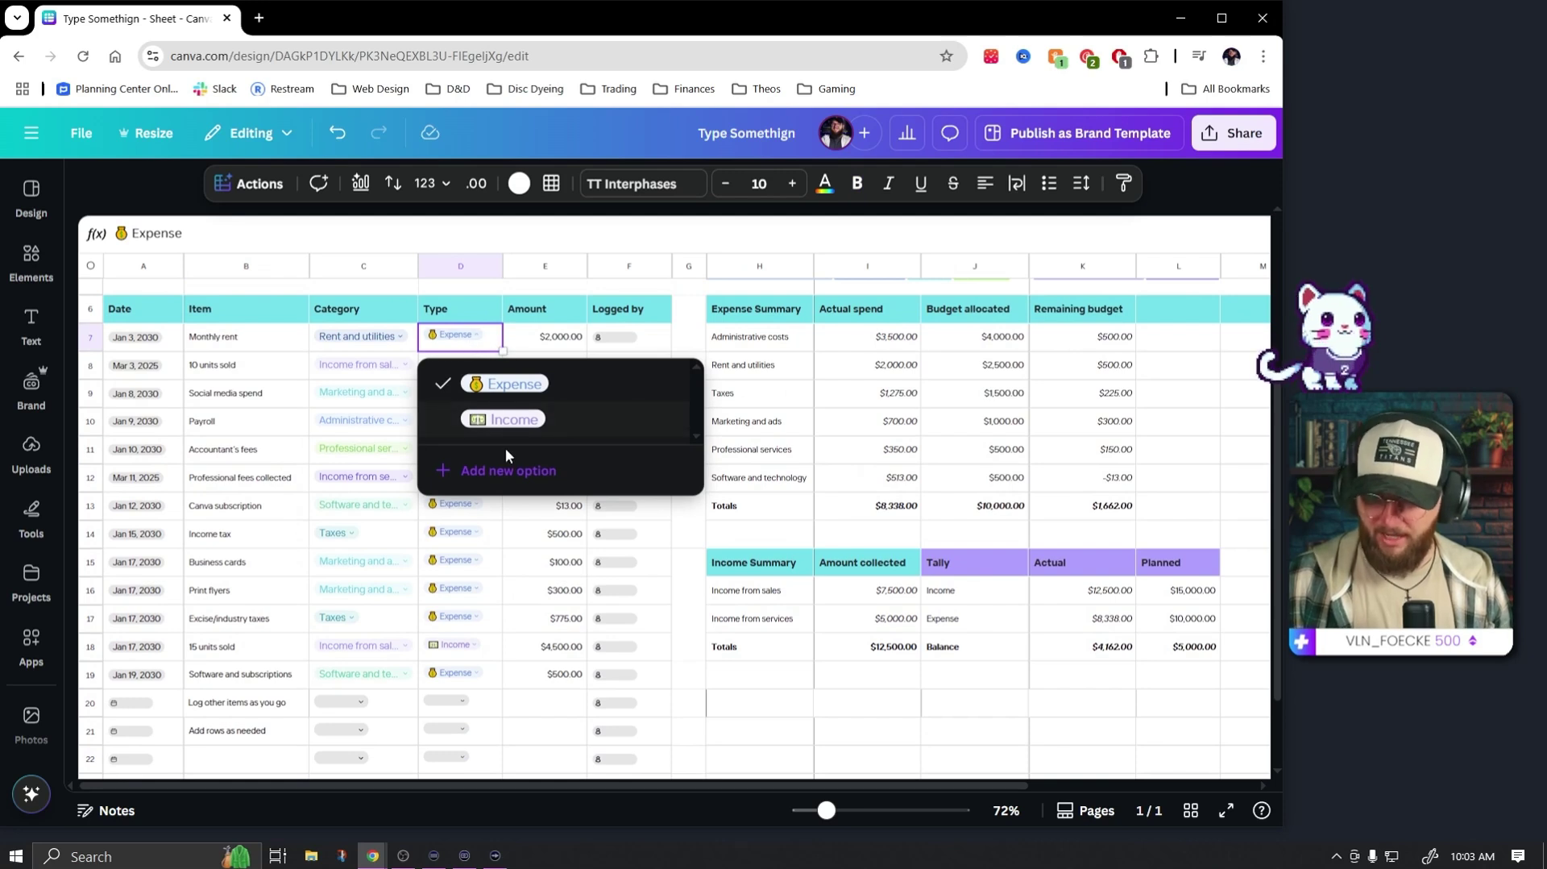
click(516, 473)
drag(525, 462, 435, 455)
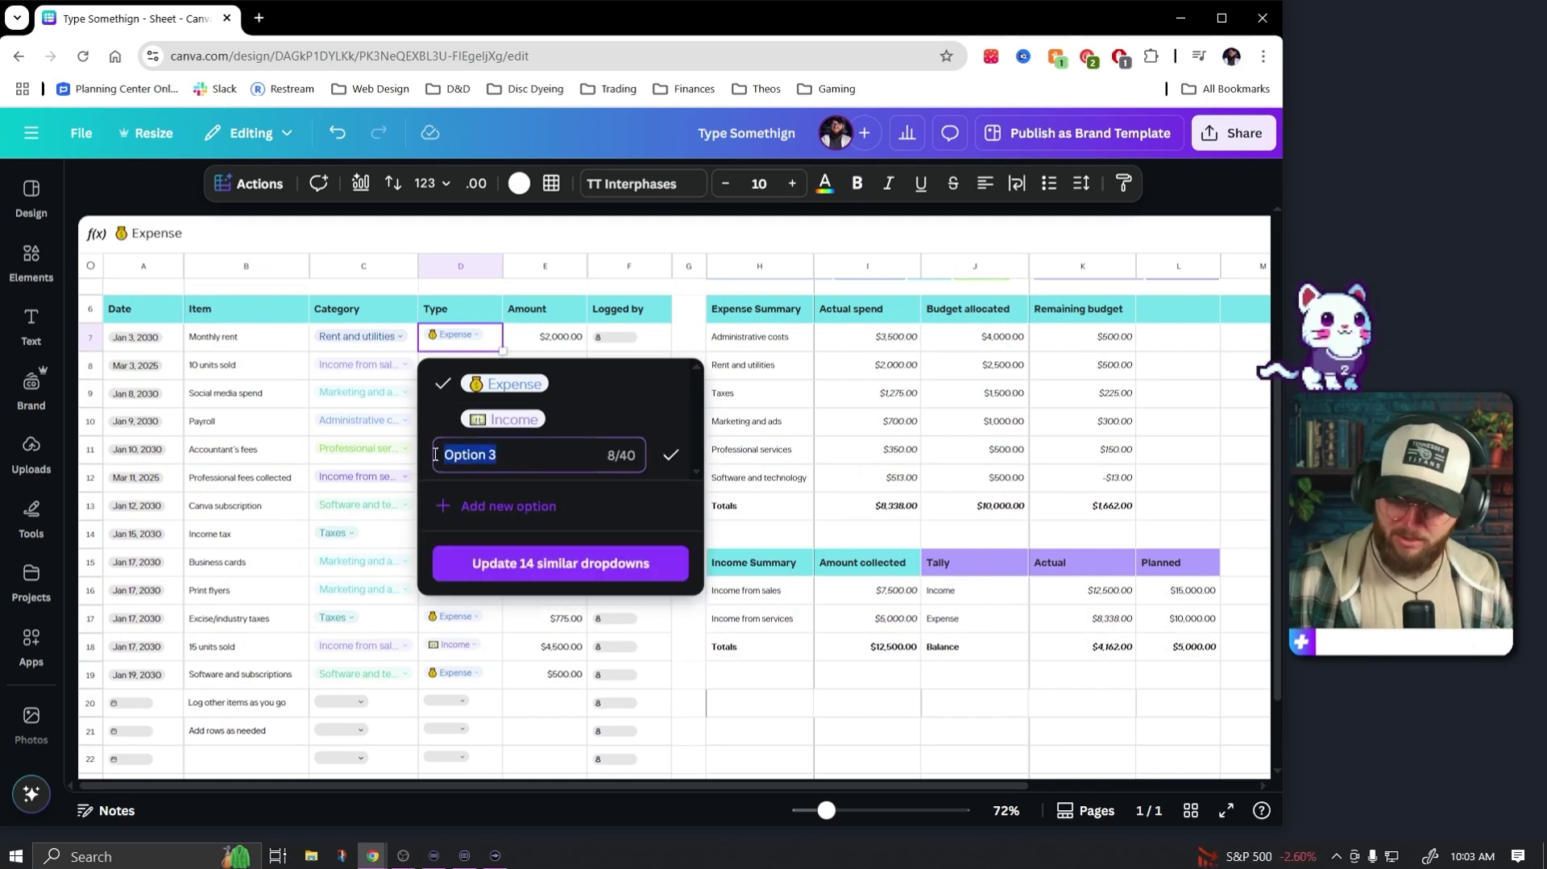
text(Misc)
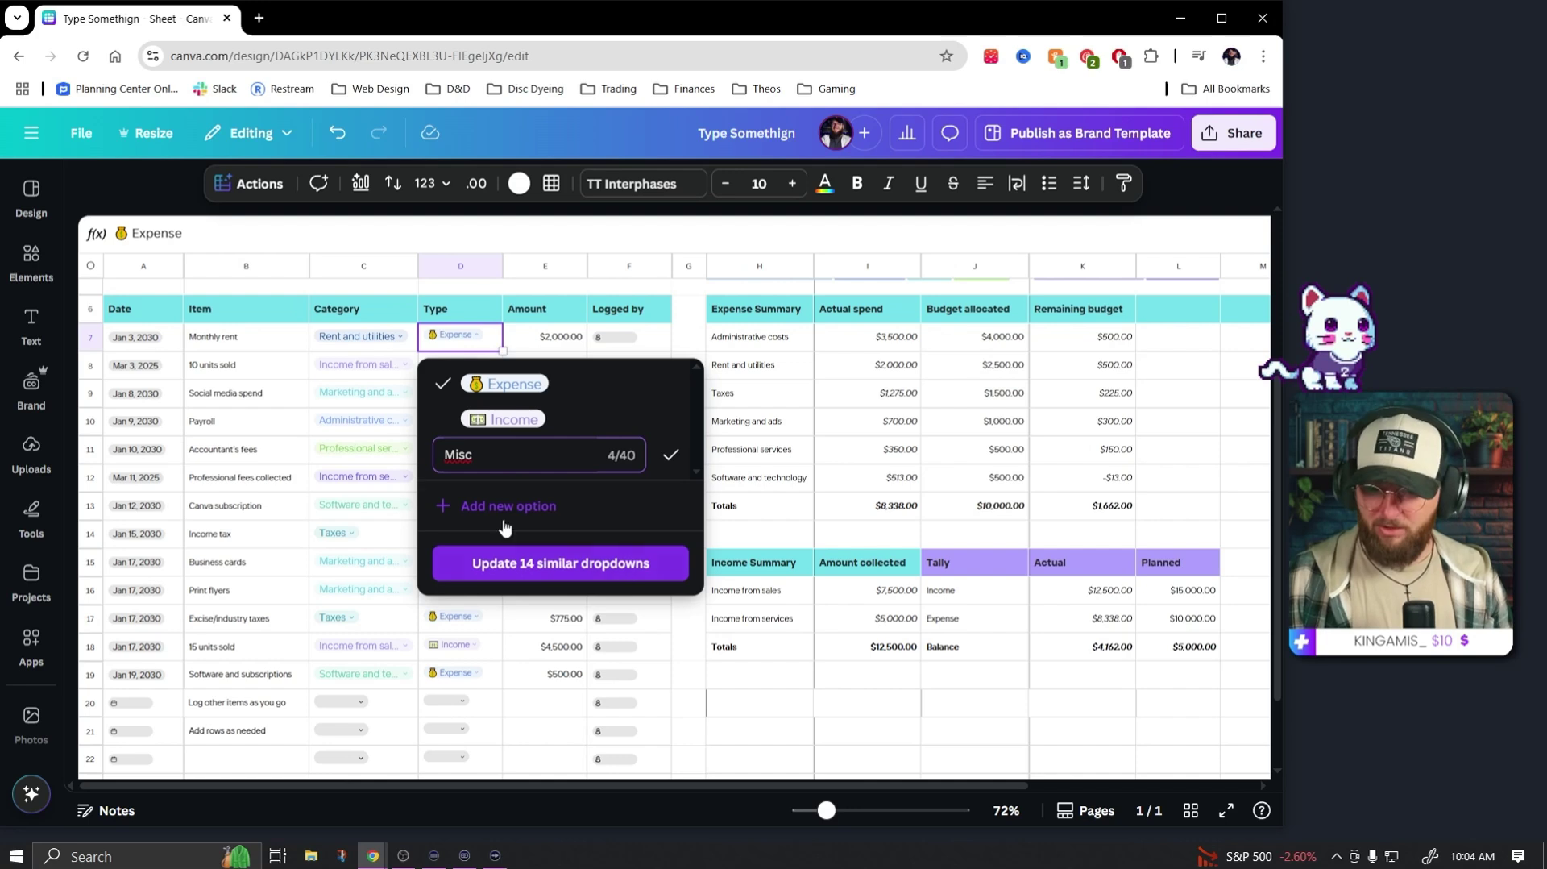
click(672, 459)
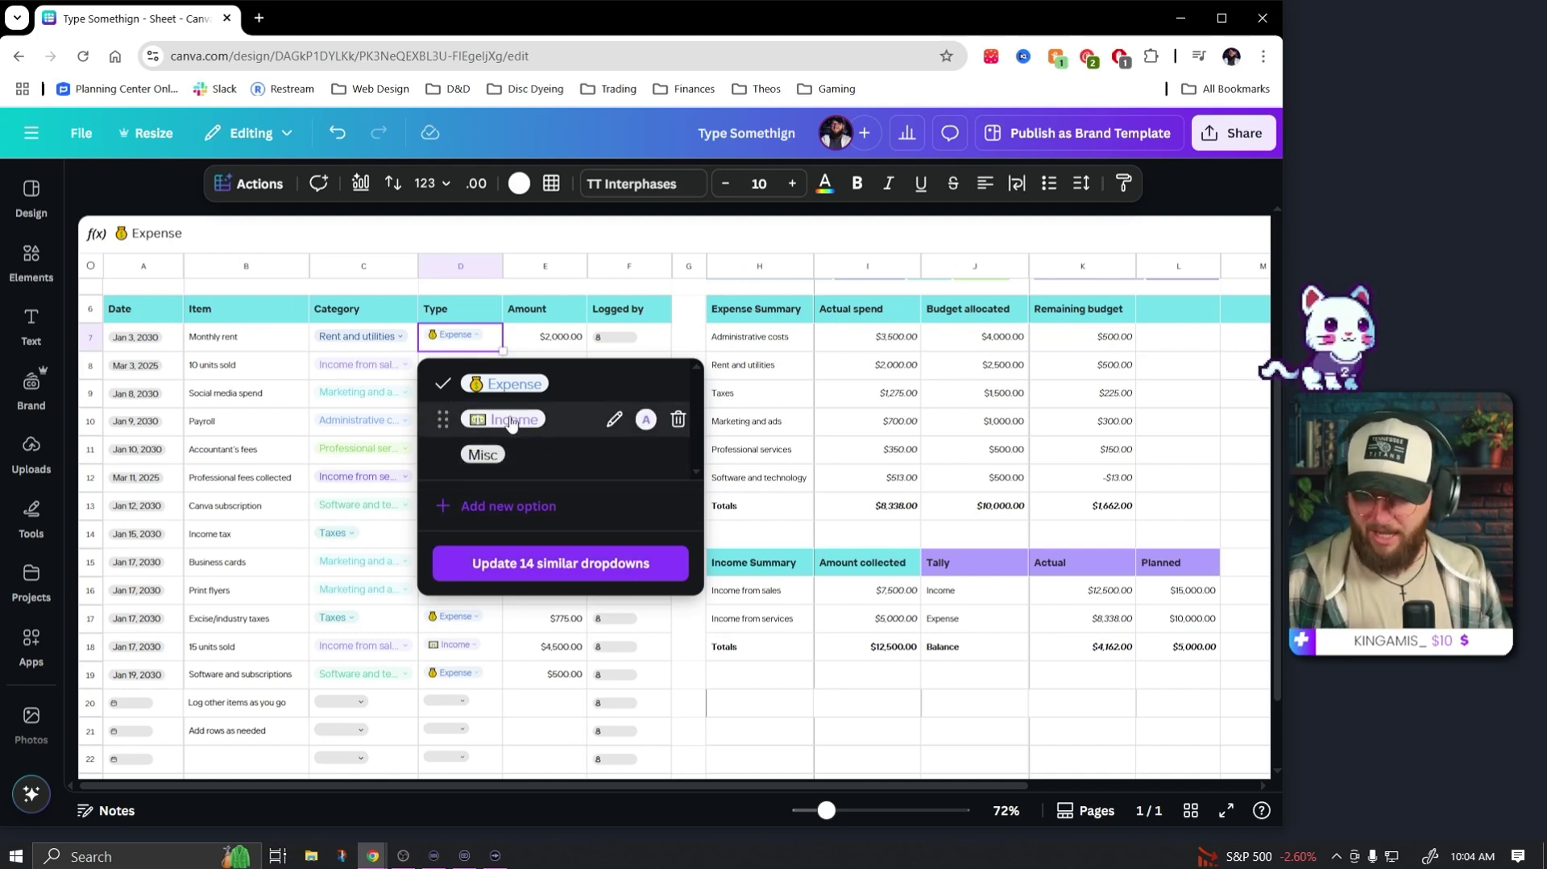
click(562, 570)
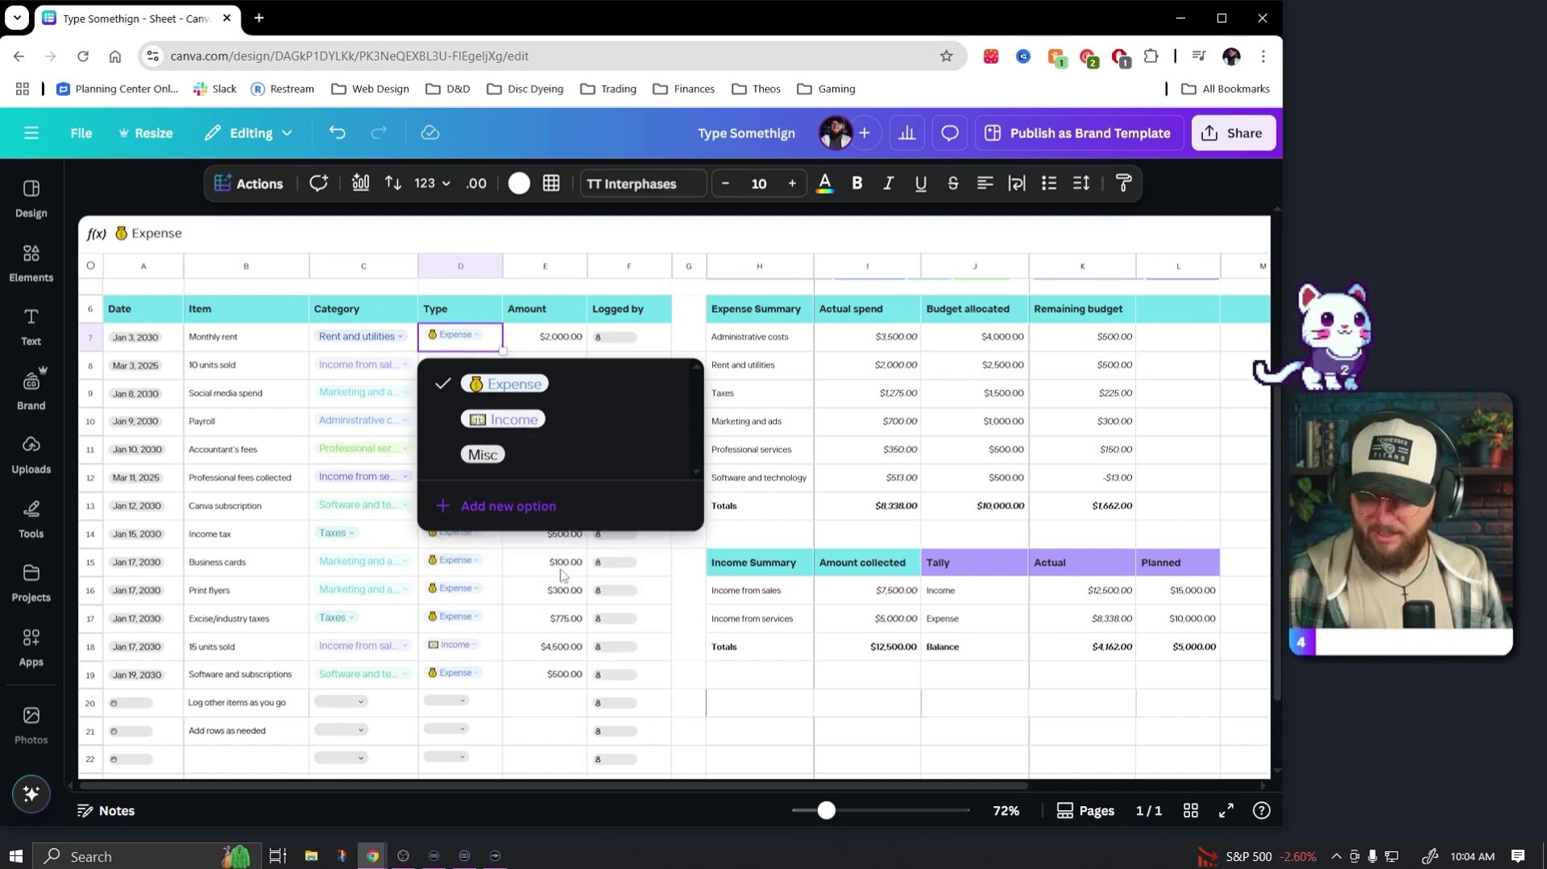
click(685, 594)
click(459, 533)
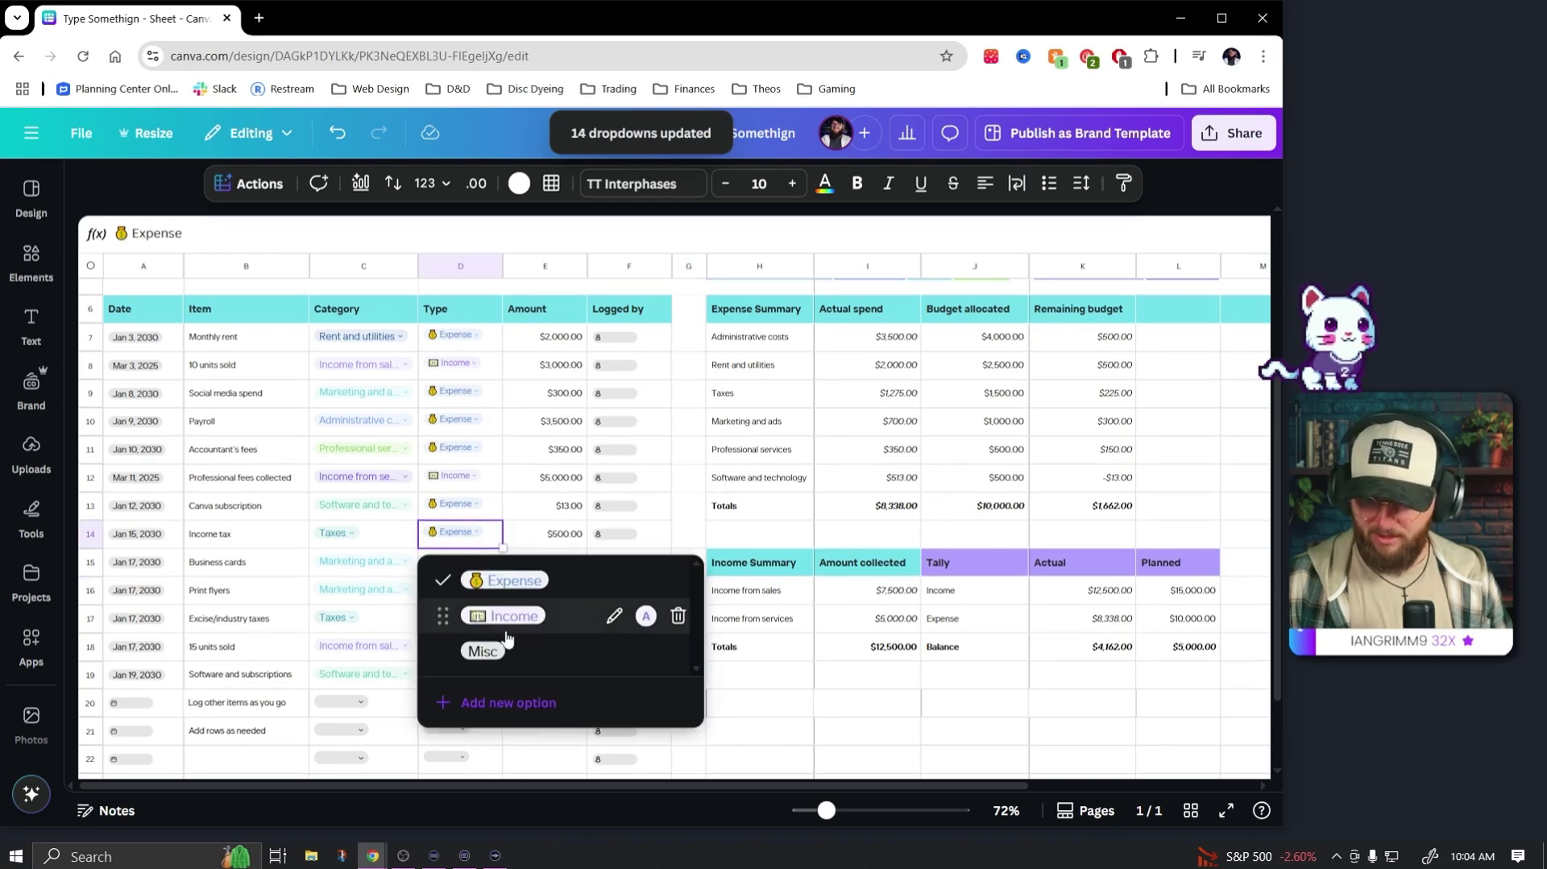
click(690, 479)
scroll(743, 450, up, 5)
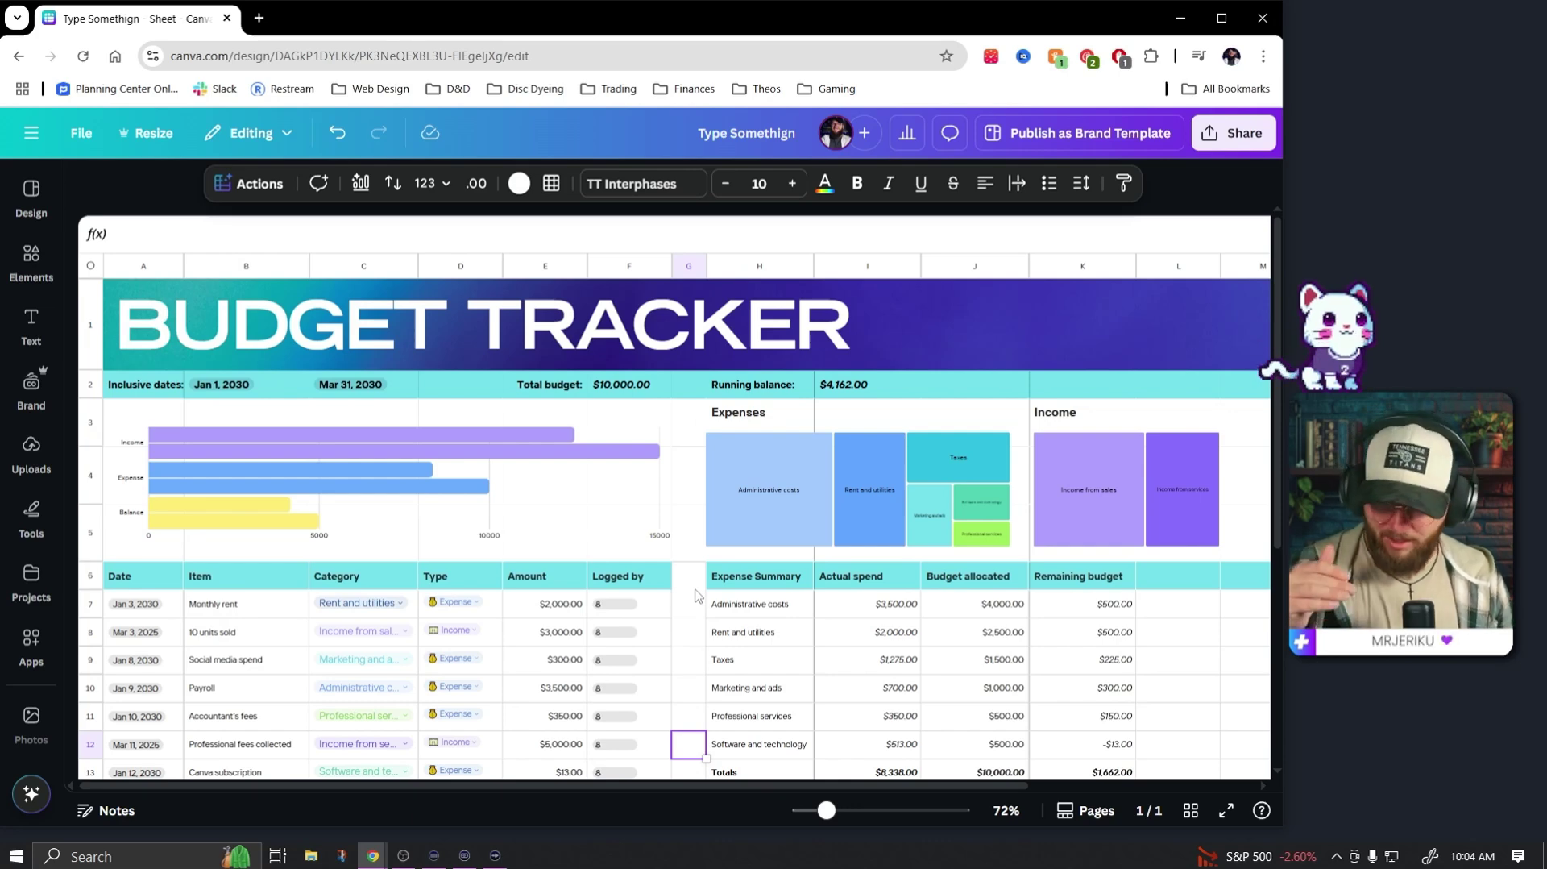
- Replace the current page with the Content Request Log Sheet template
click(31, 193)
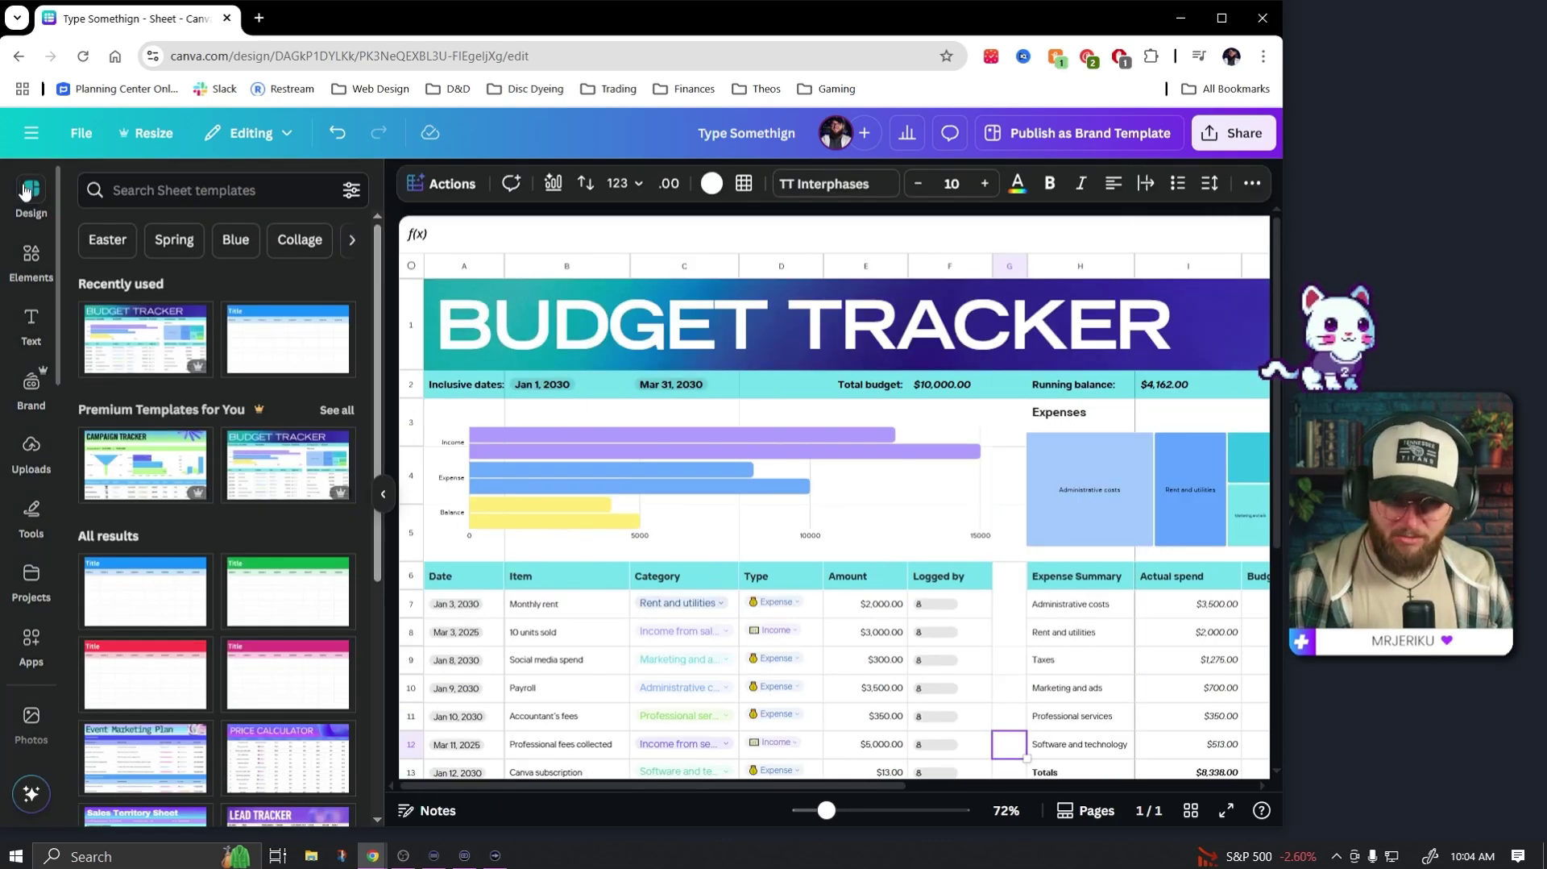
scroll(266, 574, down, 5)
click(298, 471)
click(298, 469)
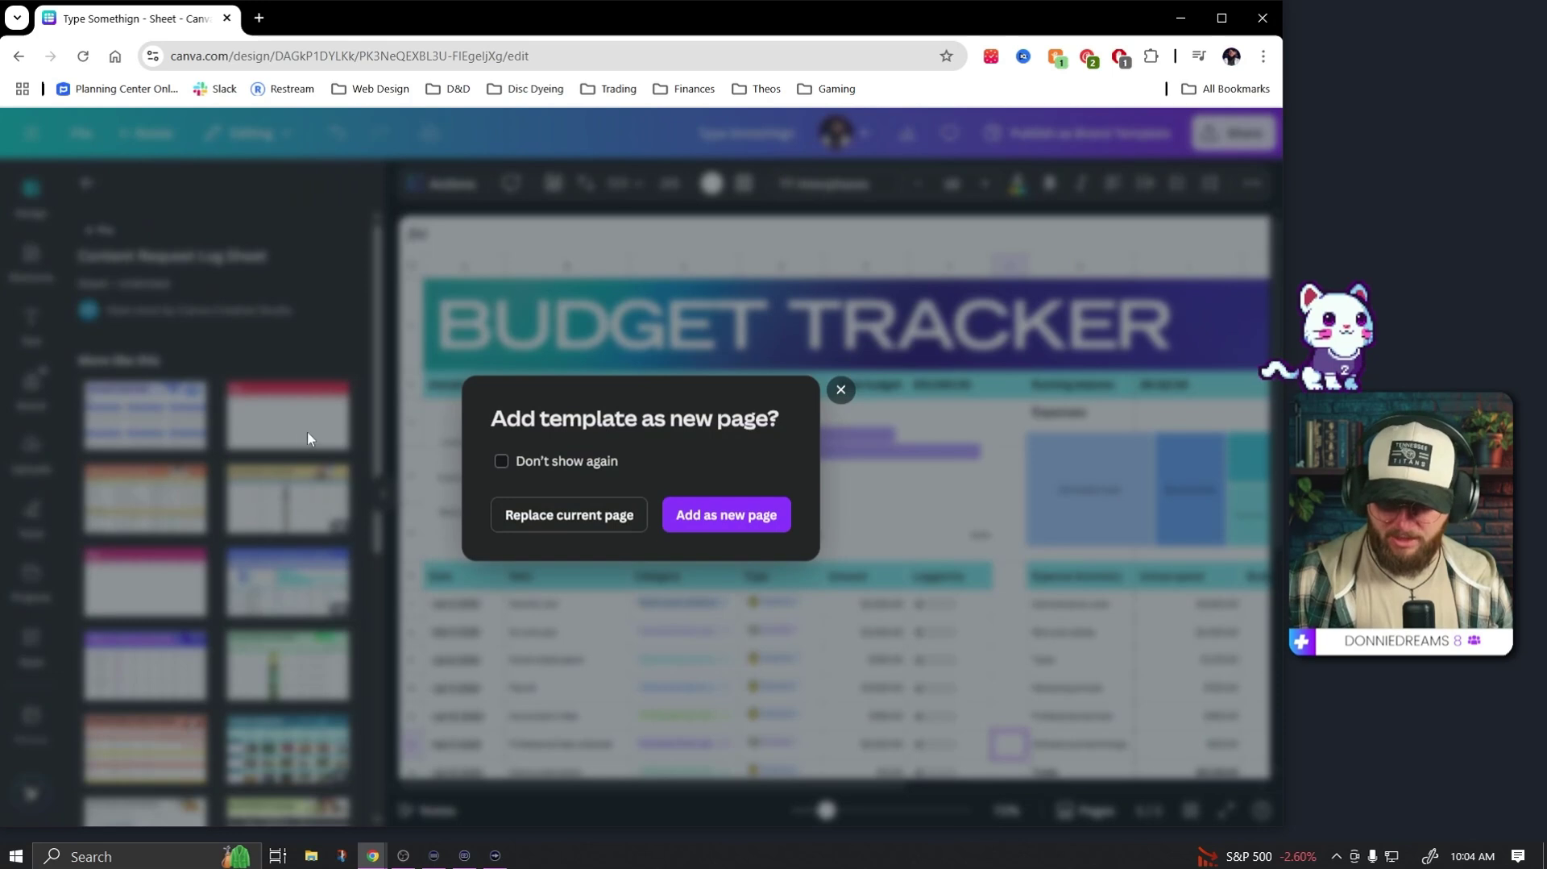
click(569, 515)
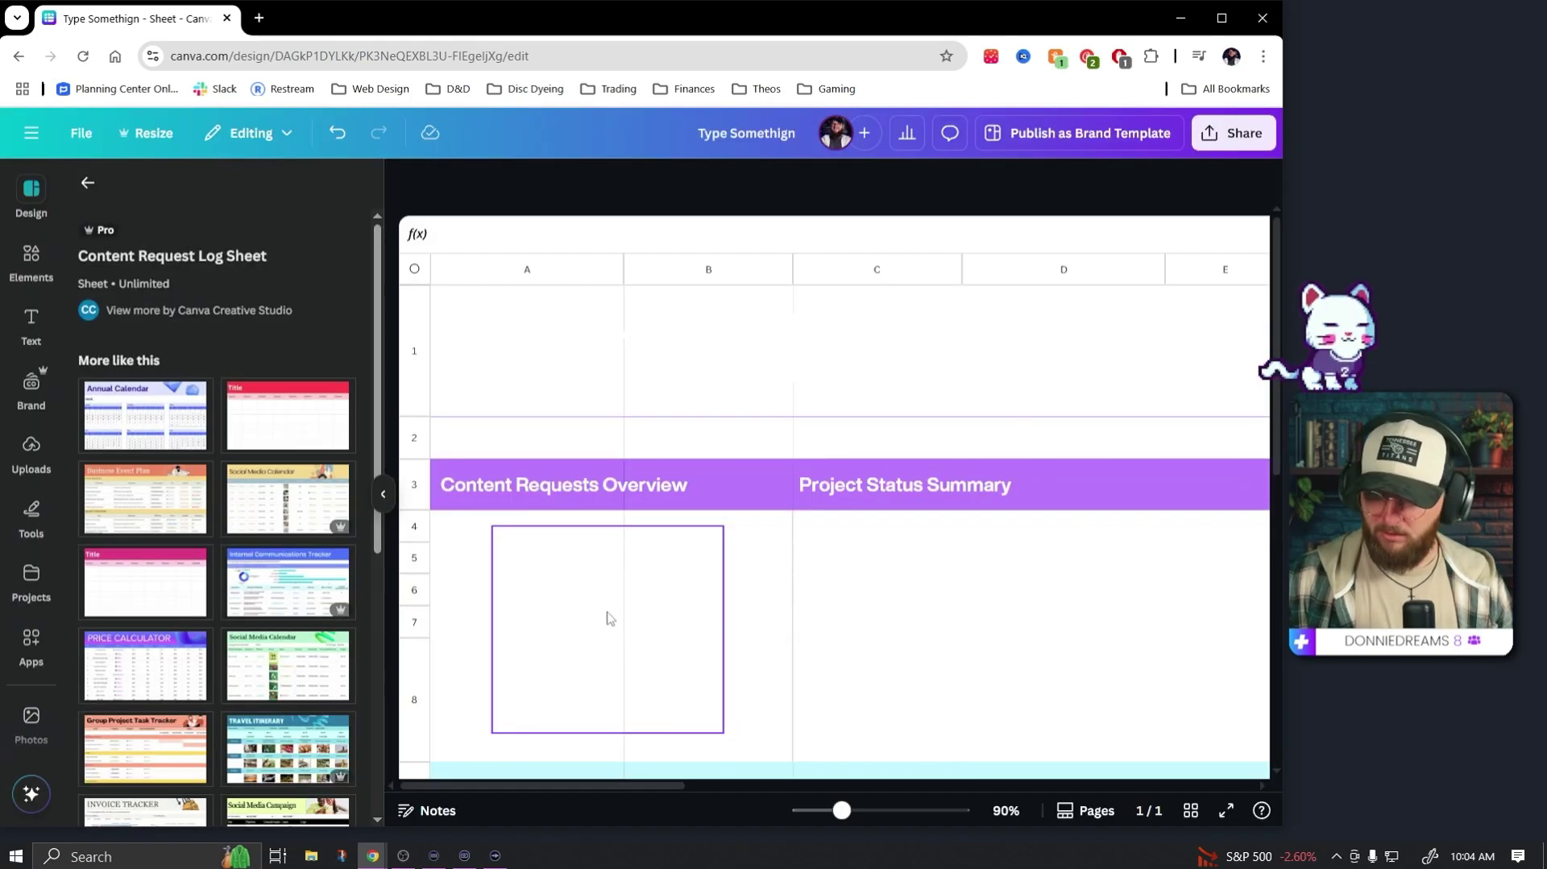
- Open the customization options of the content-type pie chart
click(629, 635)
scroll(643, 657, down, 2)
double_click(698, 545)
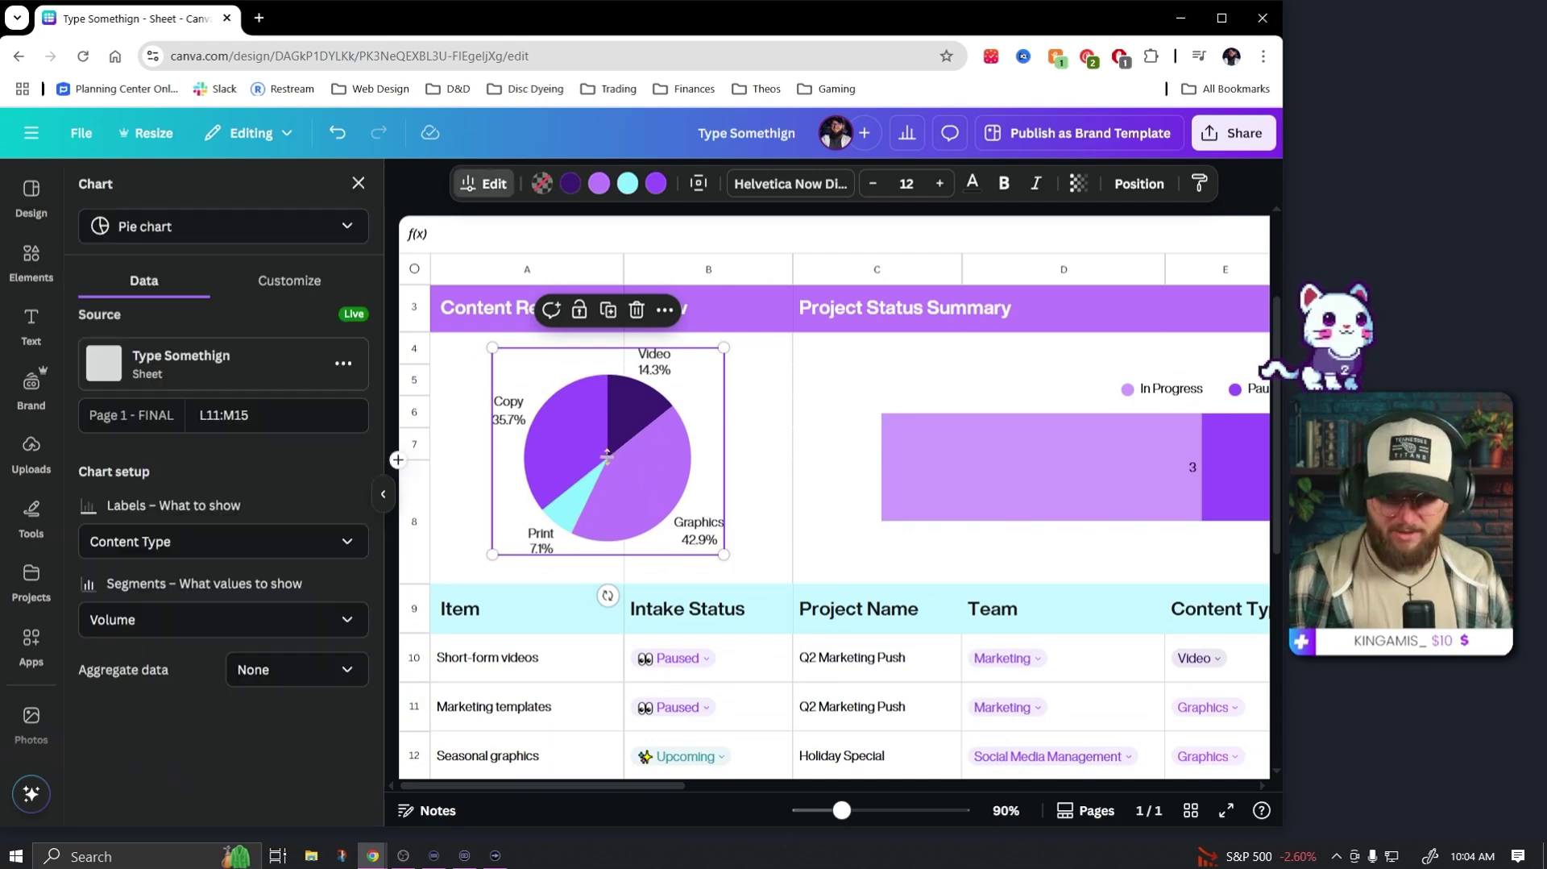
click(290, 280)
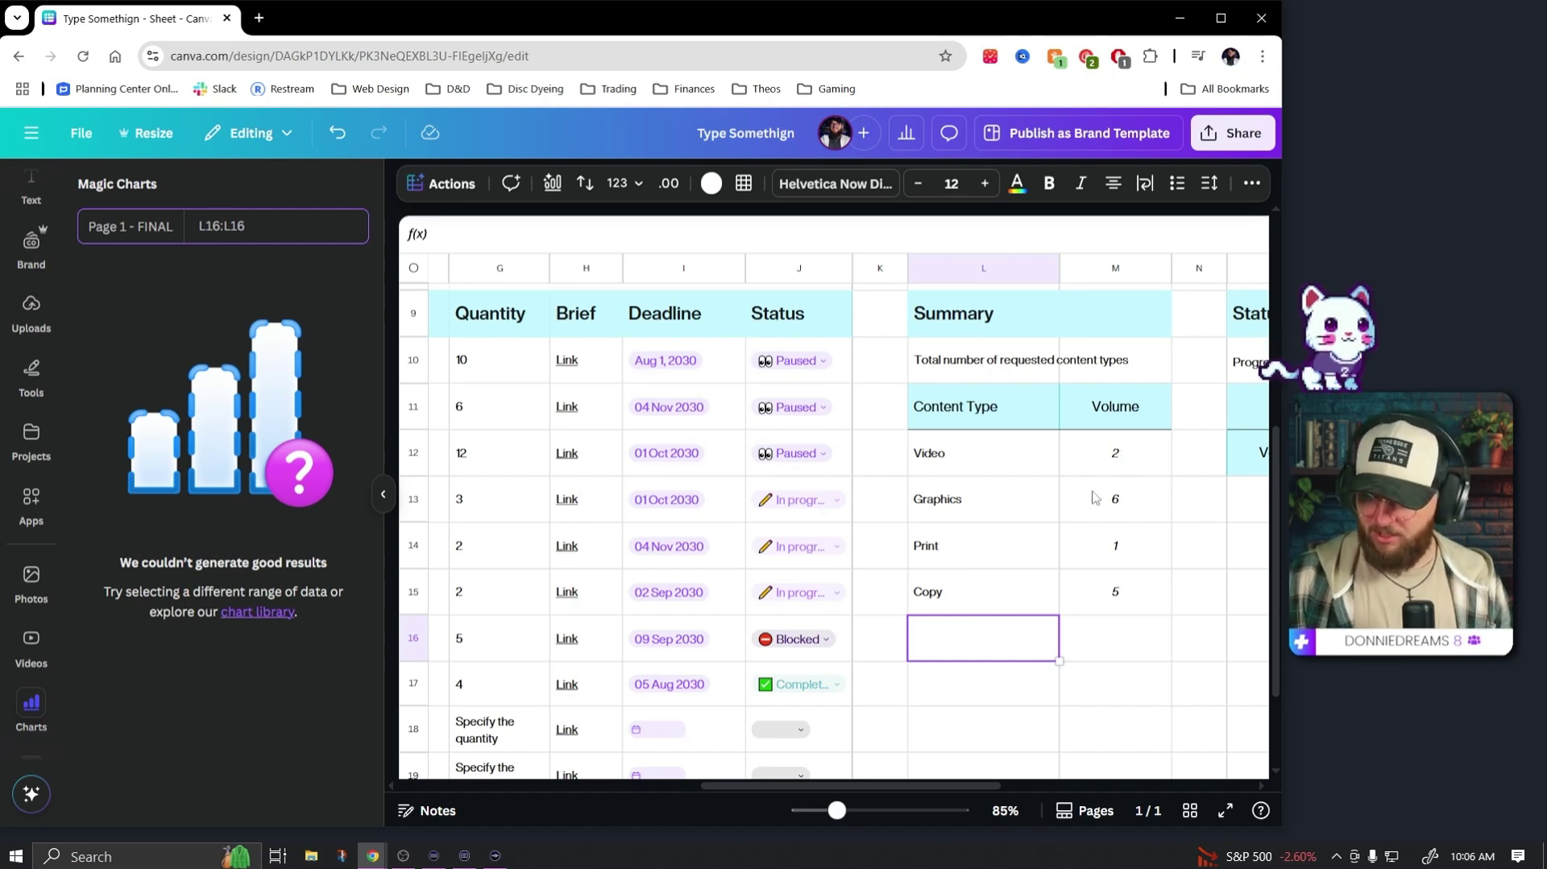
- Select L12:M15 and compare the circles, bar and line Magic Charts previews
drag(1007, 452, 1116, 604)
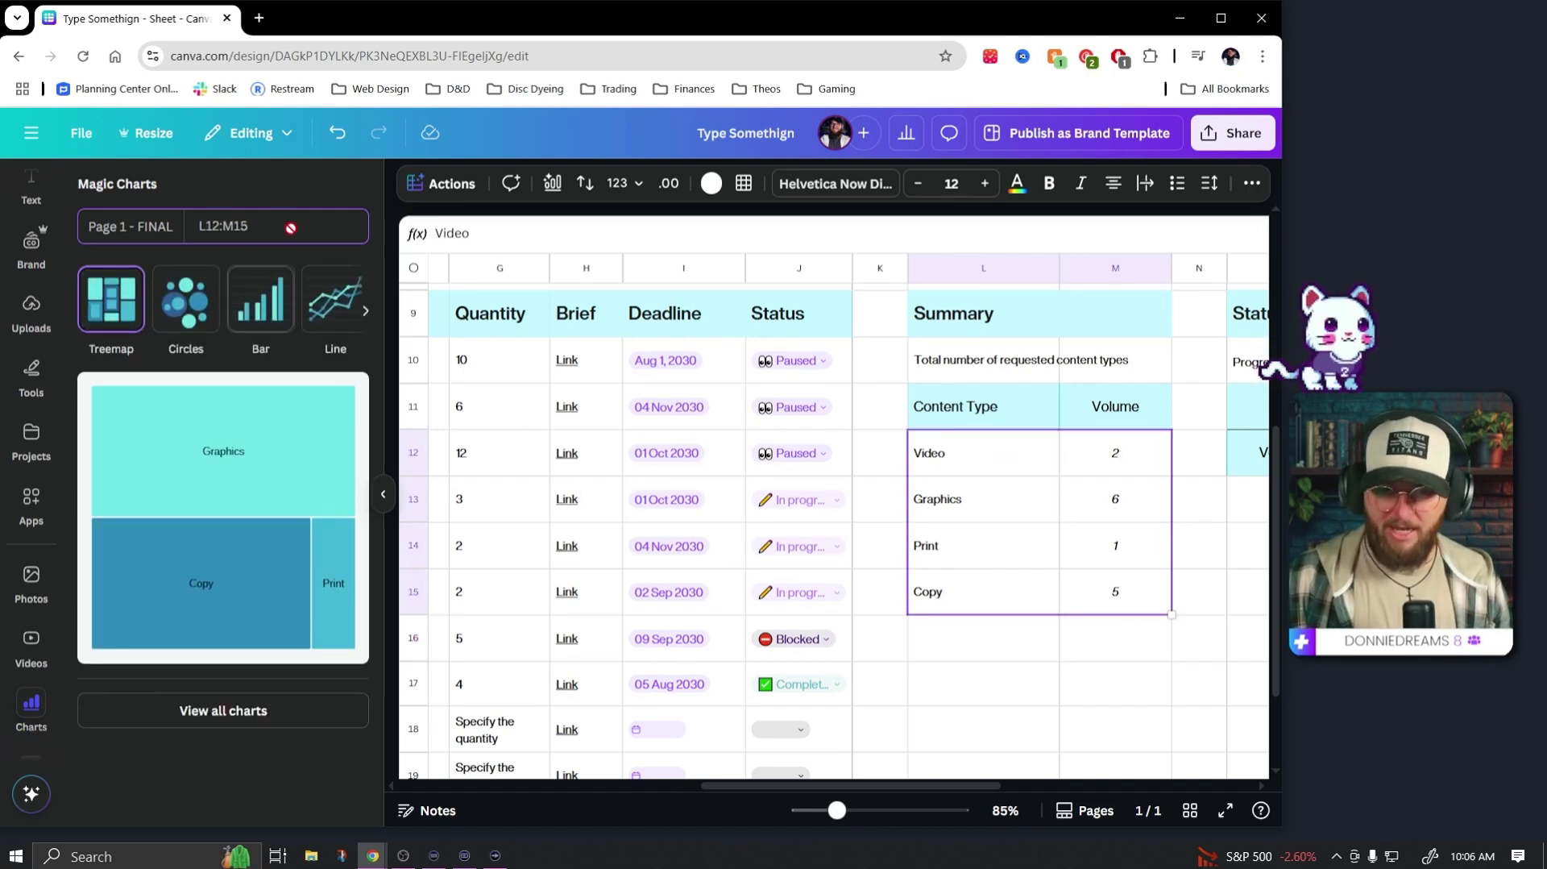
click(185, 299)
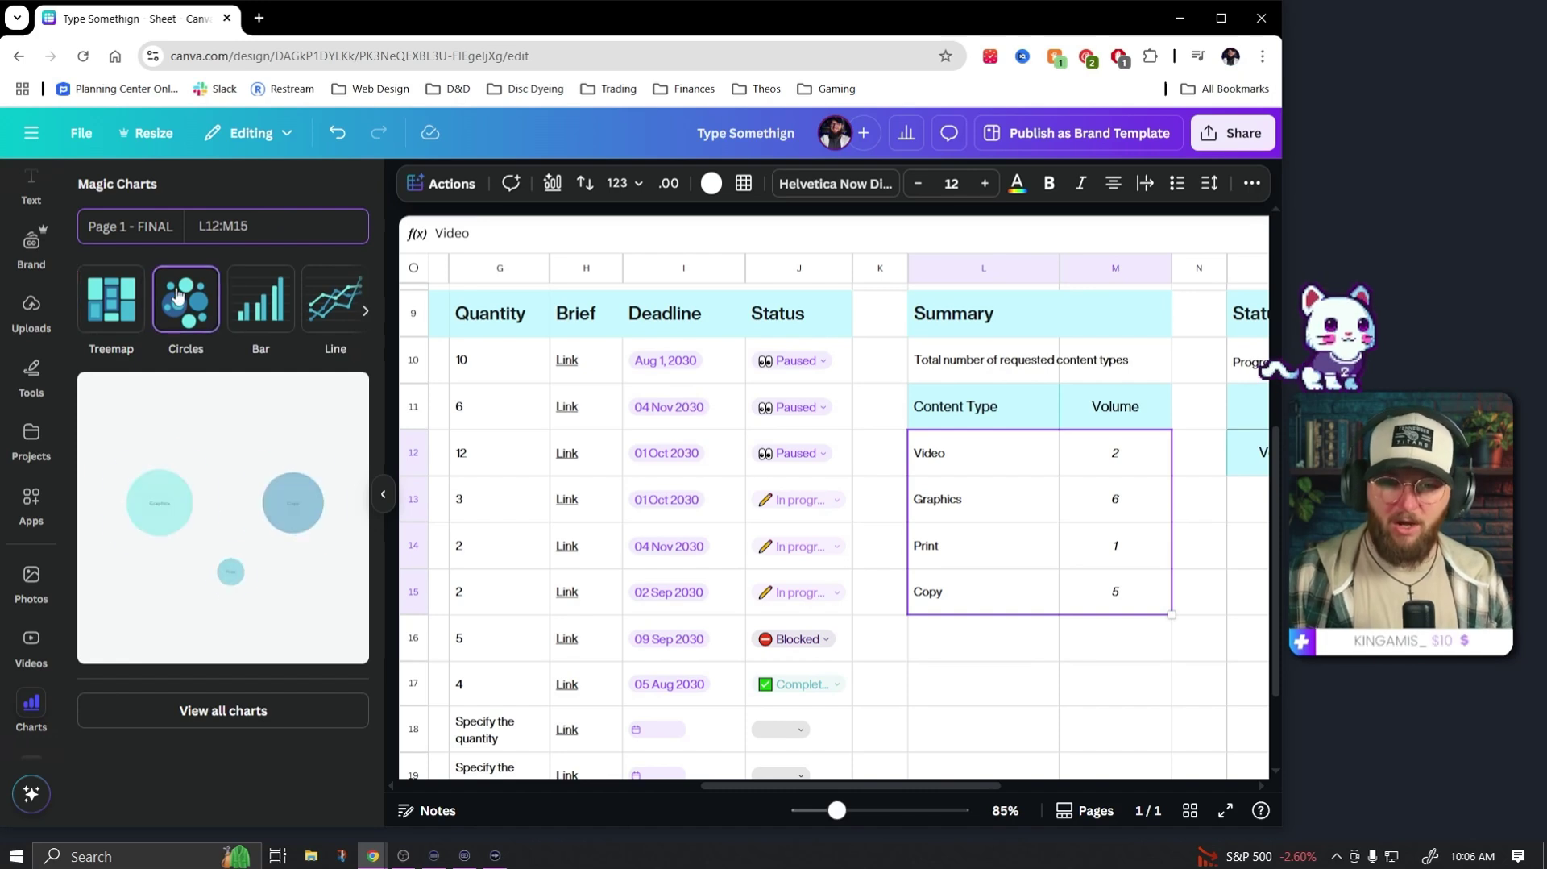
click(245, 312)
click(334, 305)
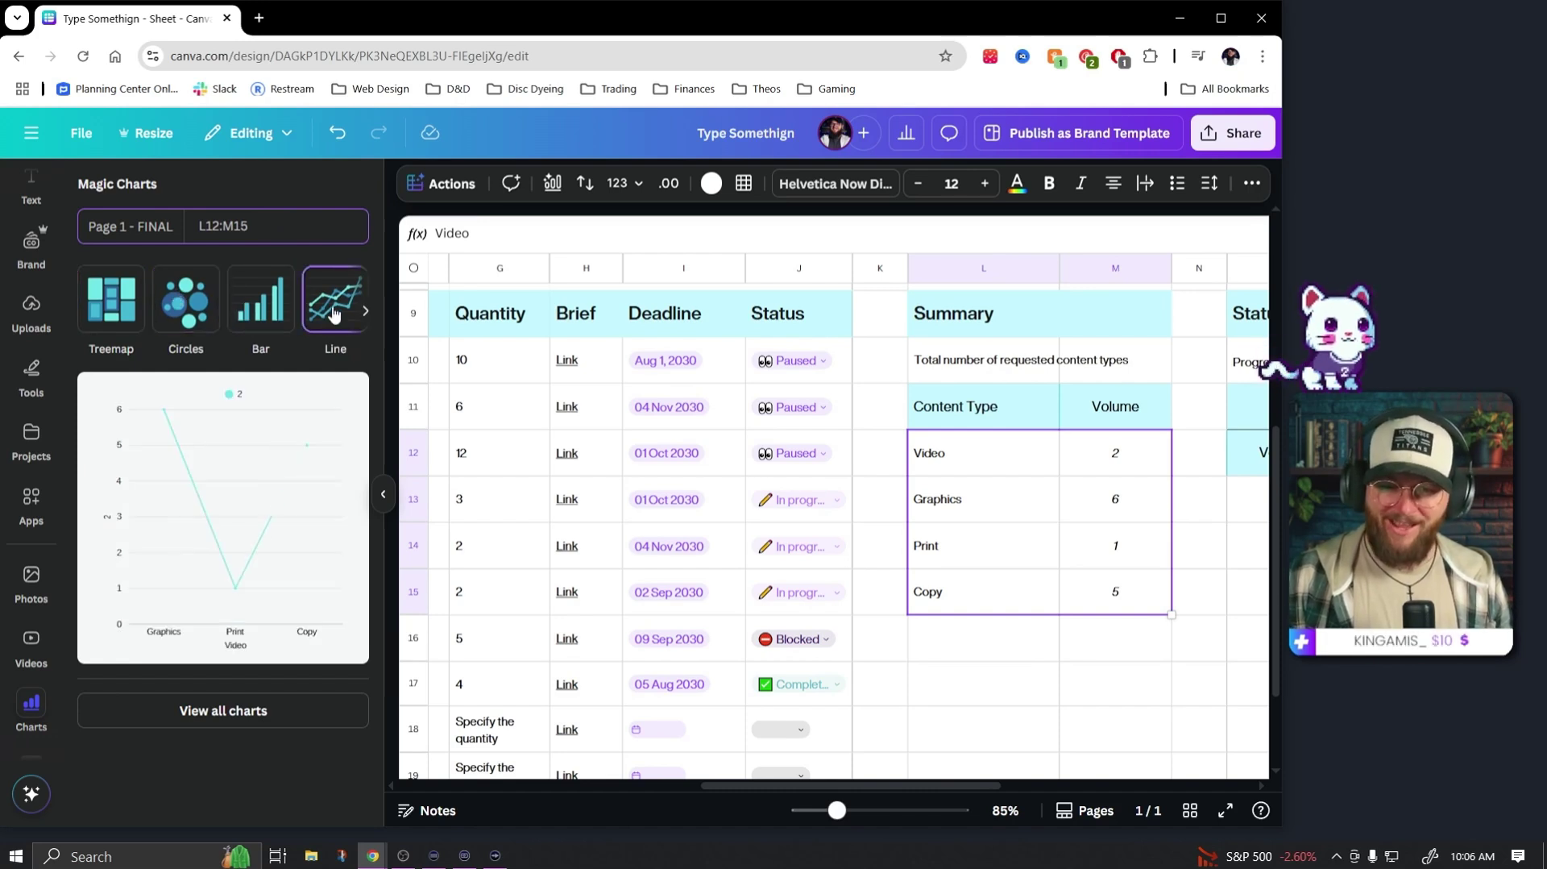
click(272, 310)
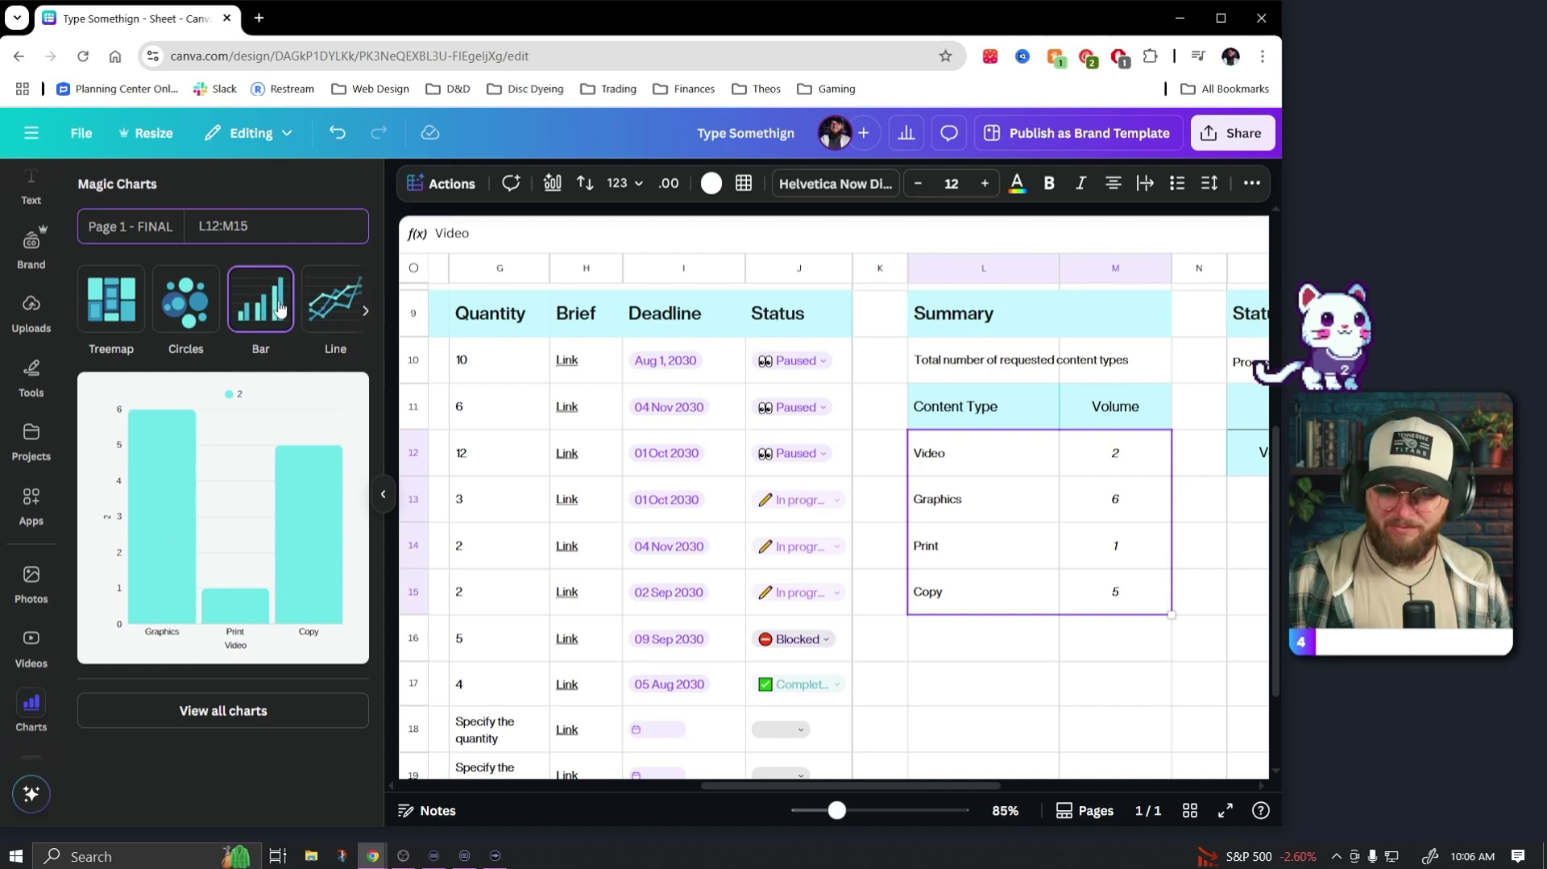
- Insert a Single color bar chart and place it, slightly narrowed, below the Summary table
click(278, 709)
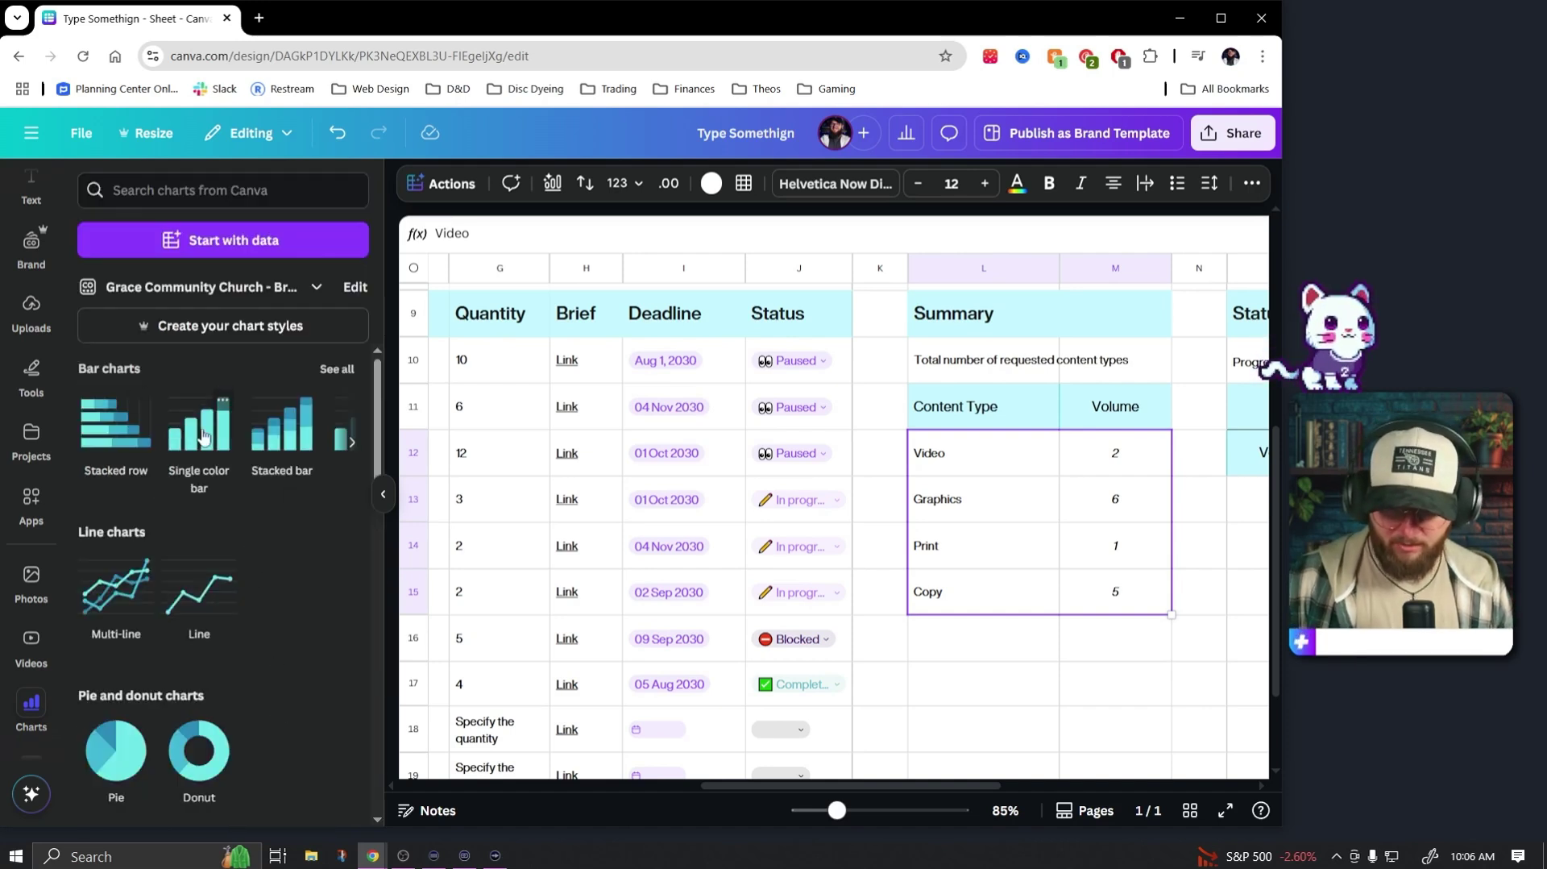
click(203, 436)
drag(800, 386, 1003, 713)
scroll(1065, 690, down, 1)
scroll(1065, 690, down, 3)
drag(1208, 621, 1170, 622)
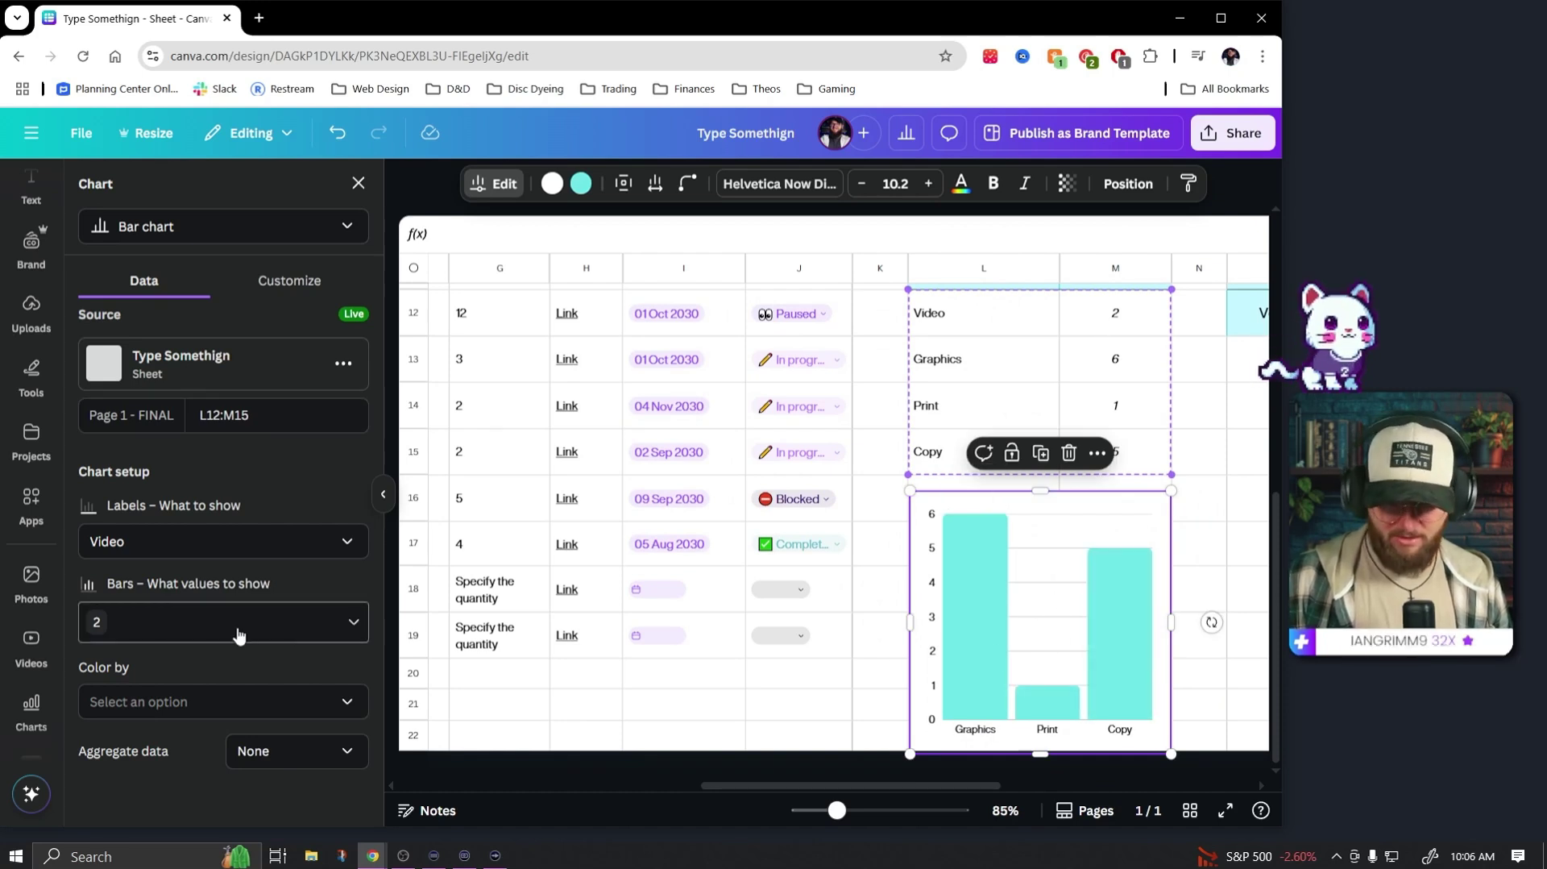
- Change the Graphics volume in M13 to 1
click(868, 379)
key(BackSpace)
text(1)
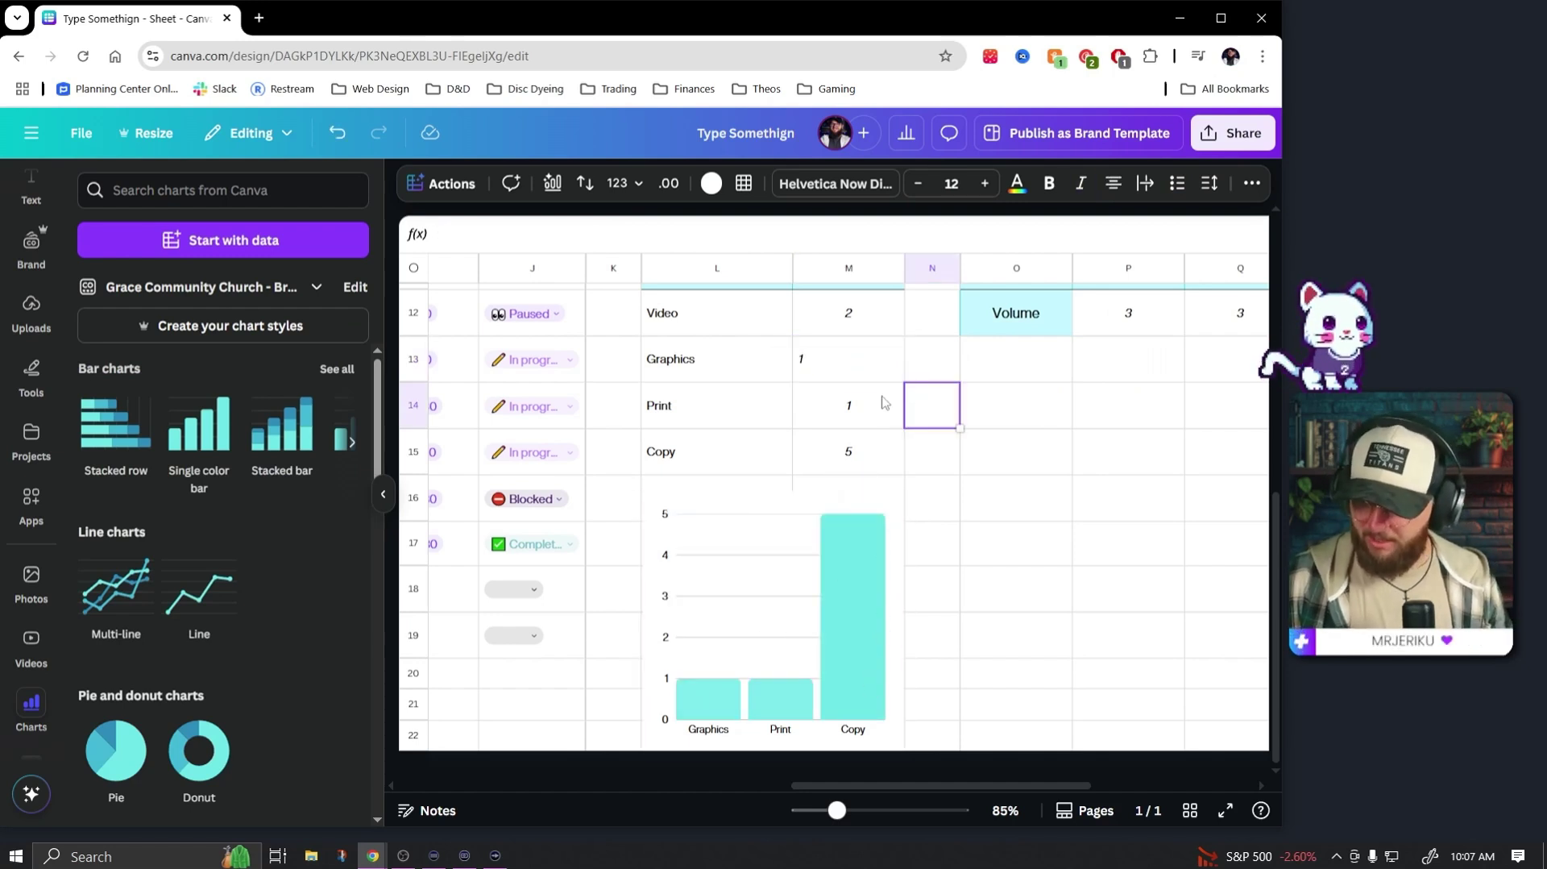
click(804, 365)
key(Down)
key(Down)
key(Right)
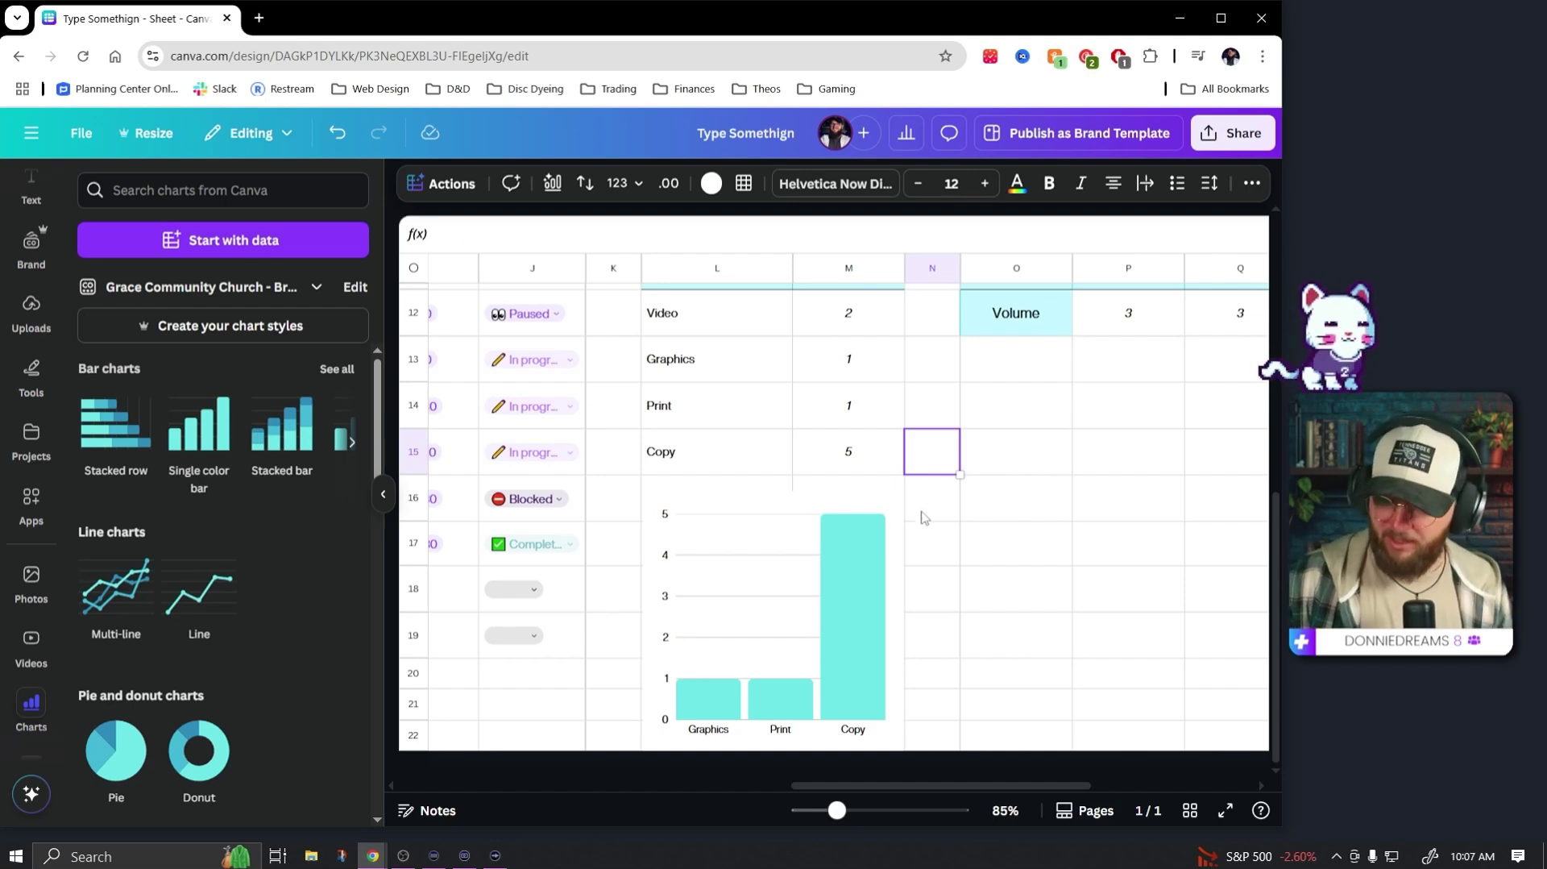
- Bring up the sheet template browser to pick a new template
drag(870, 787, 920, 789)
scroll(33, 379, up, 3)
click(31, 194)
- Replace the page with the Simple Sheet template and enter Twitch Followers 9000 in row 3
click(278, 601)
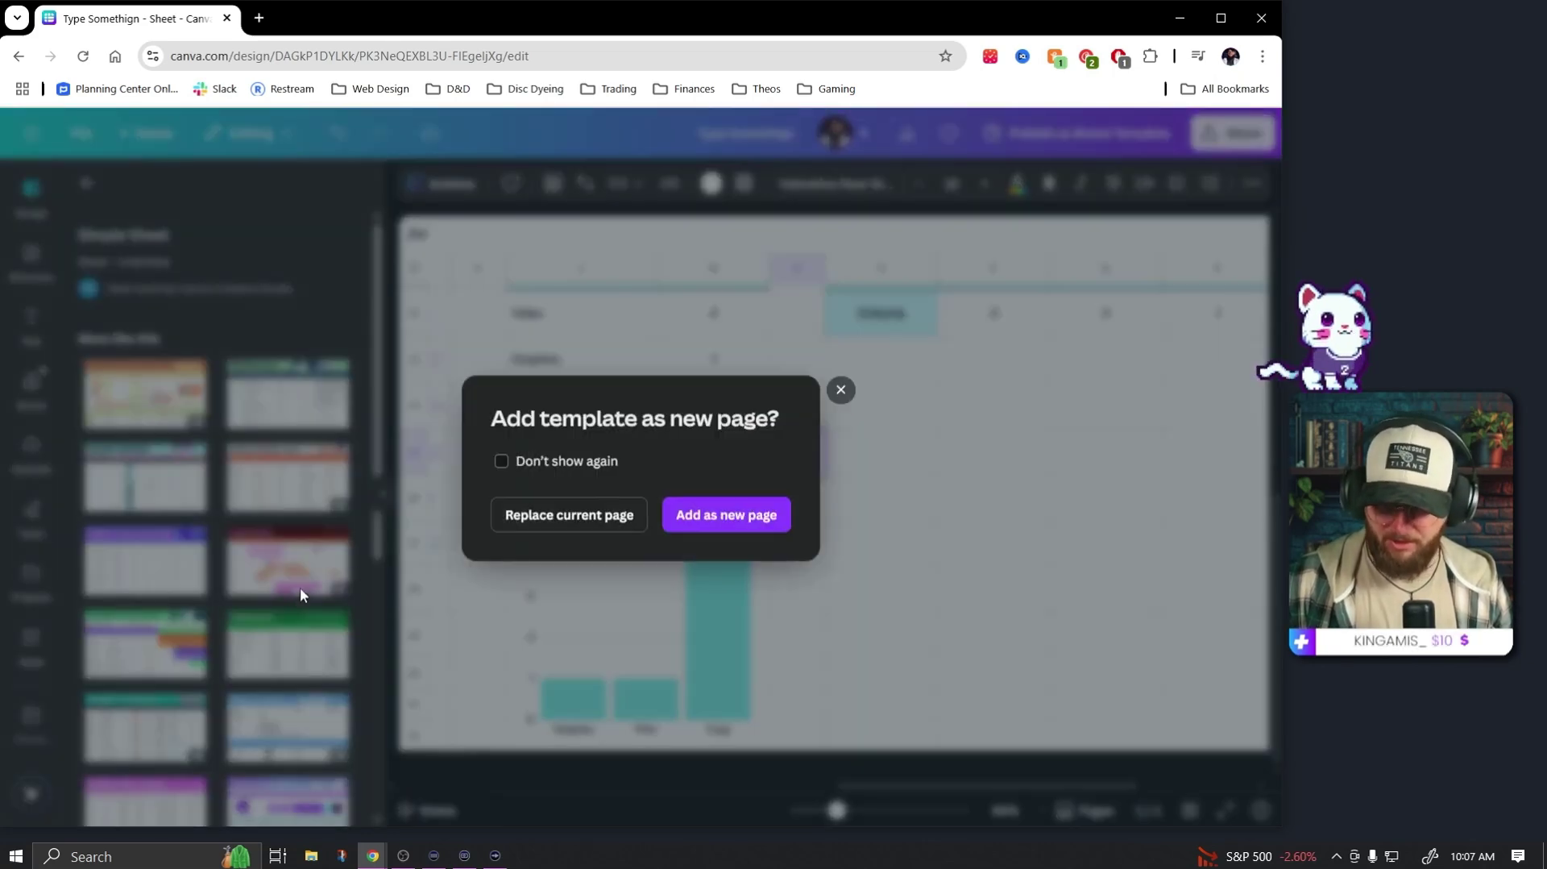
click(592, 517)
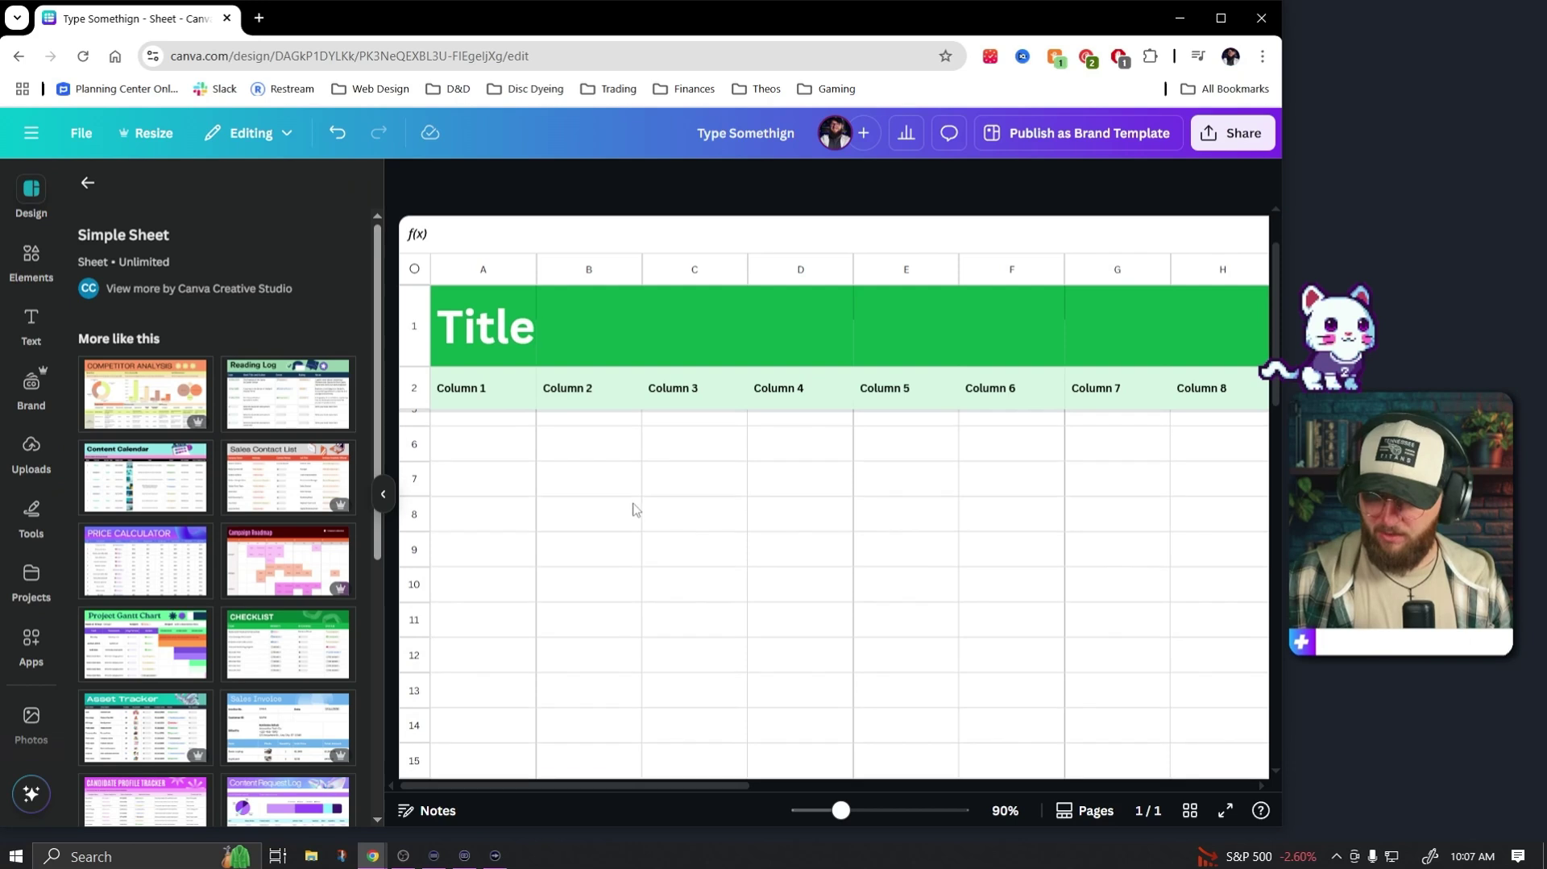
click(476, 433)
text(Twitch Followers)
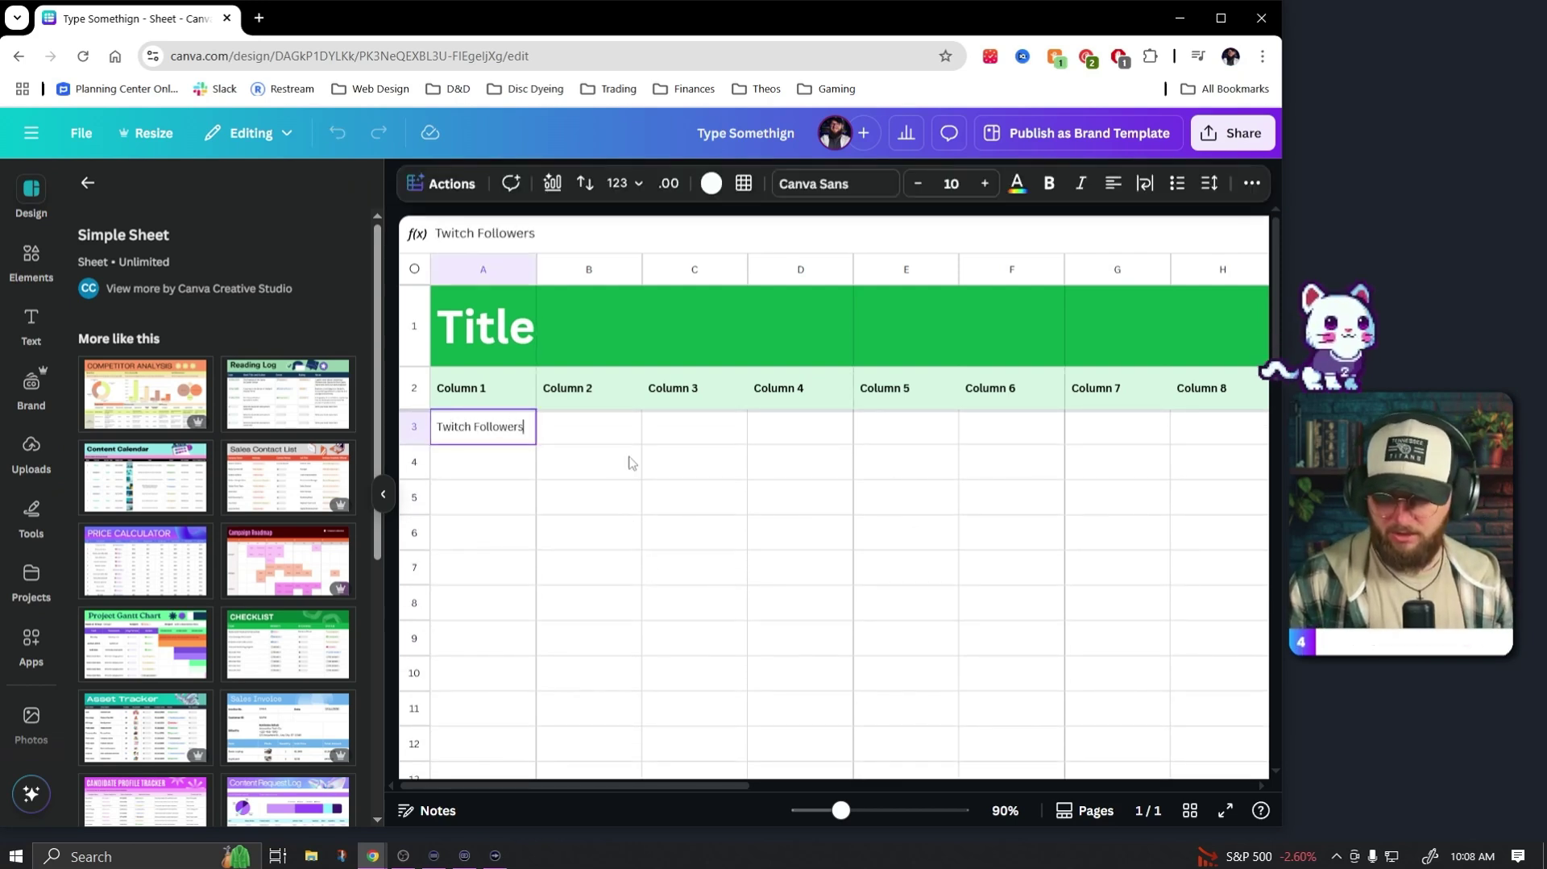
key(Tab)
text(9000)
key(Return)
- Enter DH YT Follower 9000 and JE YT Followers 15000 in rows 4 and 5
text(DH YT Foll)
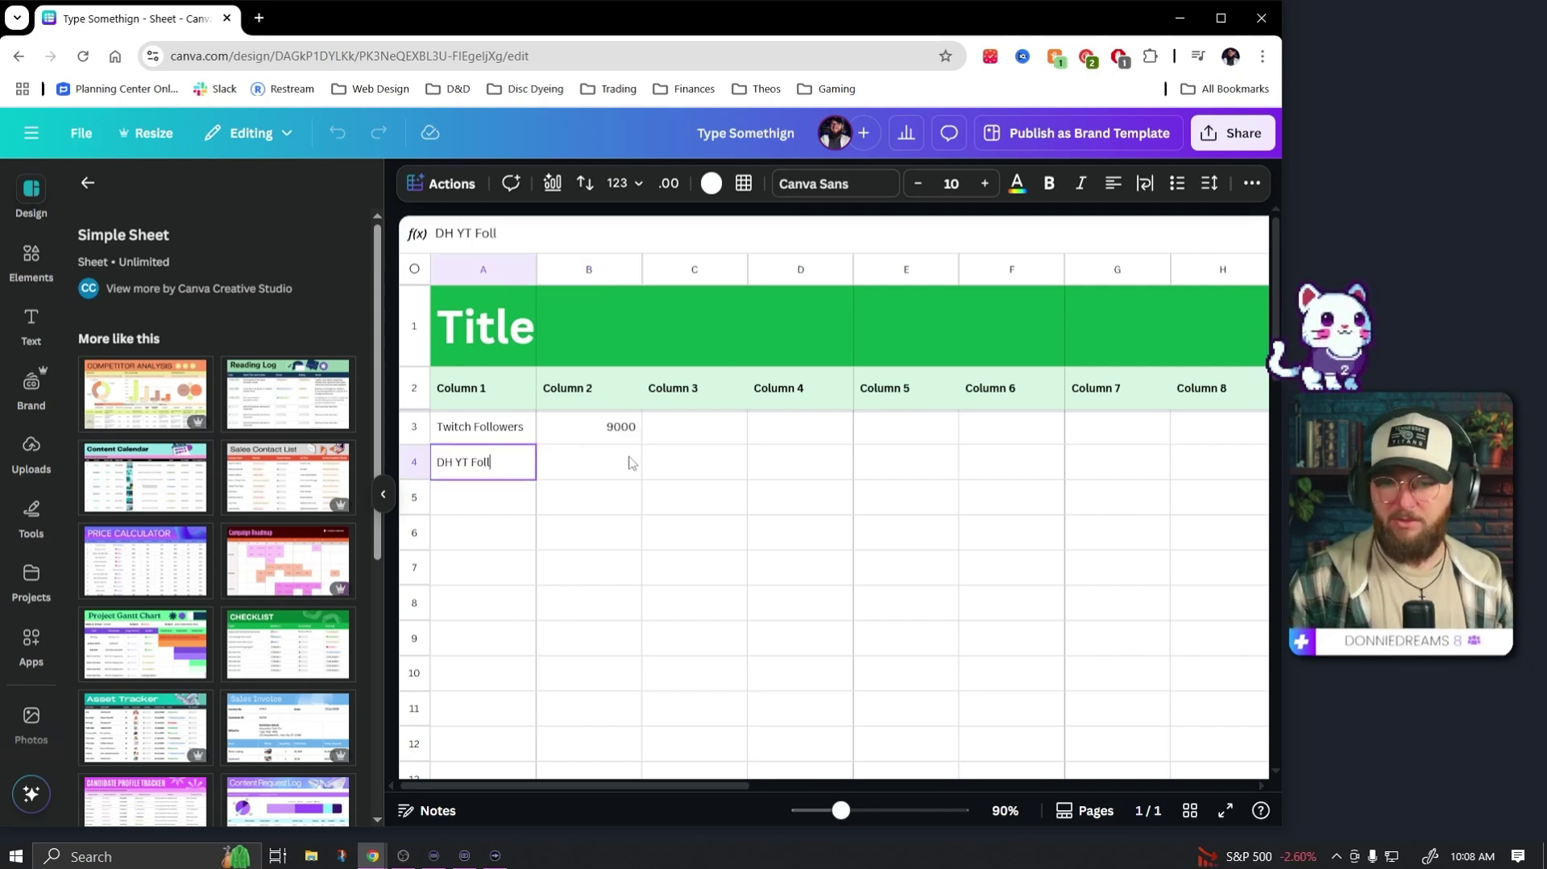
text(ower)
click(630, 462)
text(900)
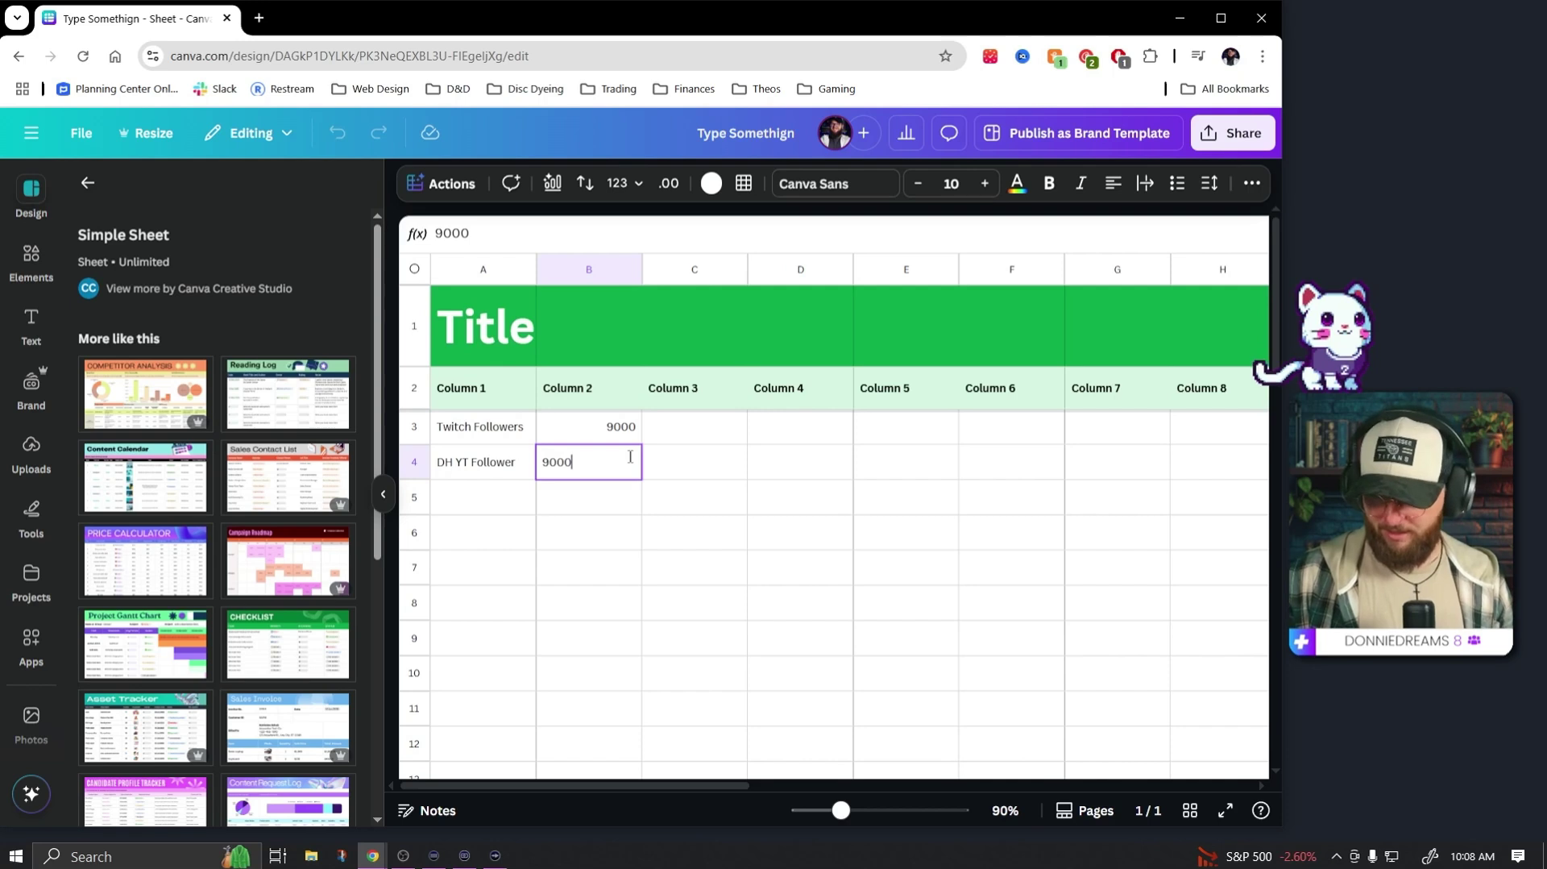
text(0)
key(Return)
text(JE YT Followers)
key(Tab)
text(15)
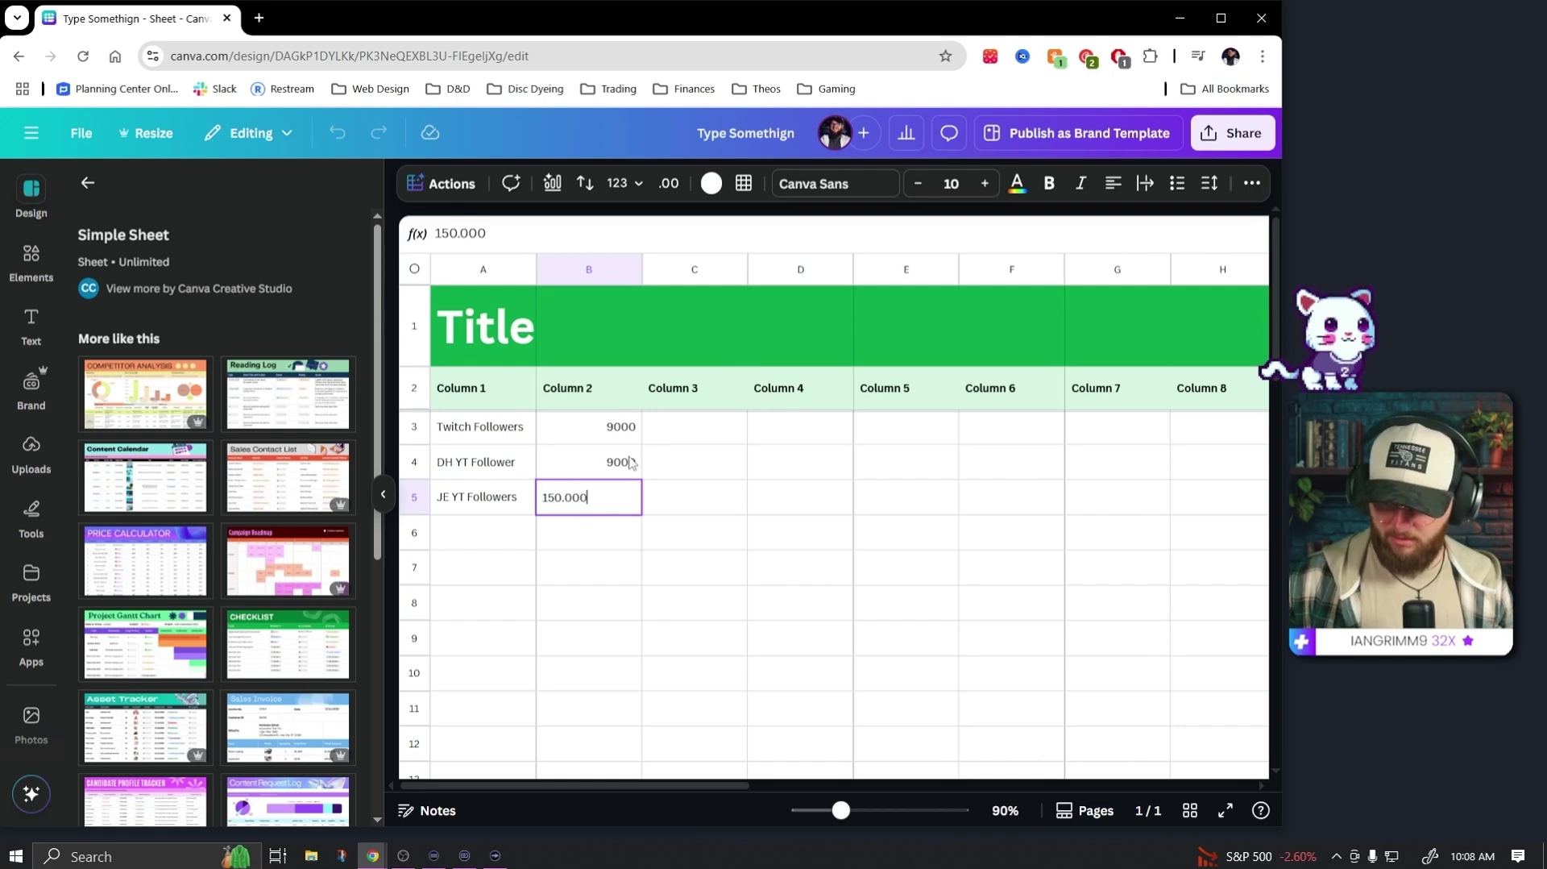
click(768, 541)
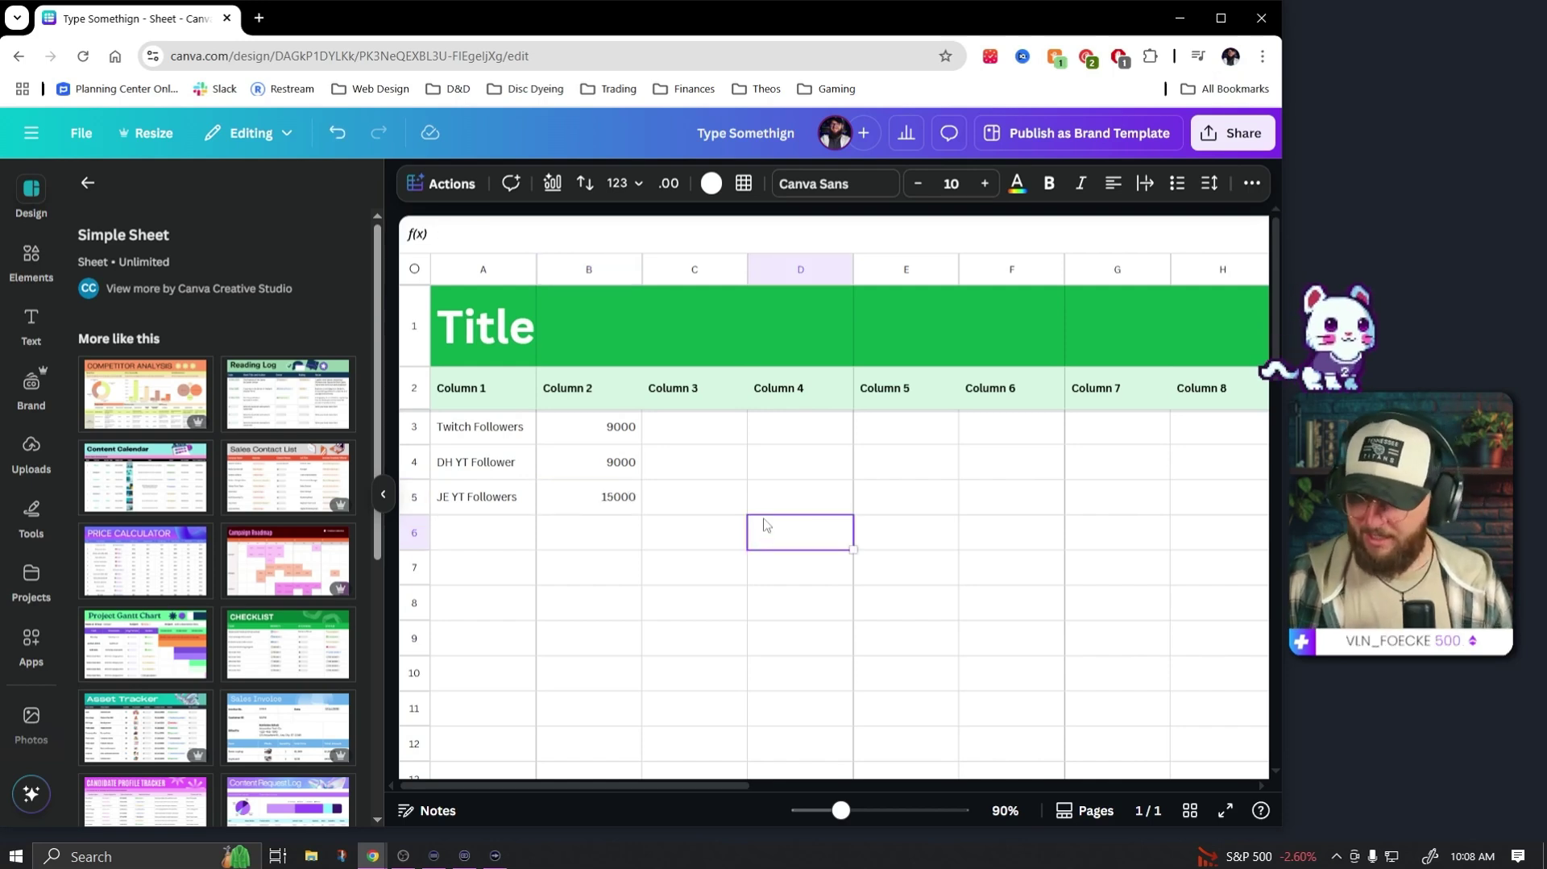
- Insert a pie chart of the three follower counts
click(780, 434)
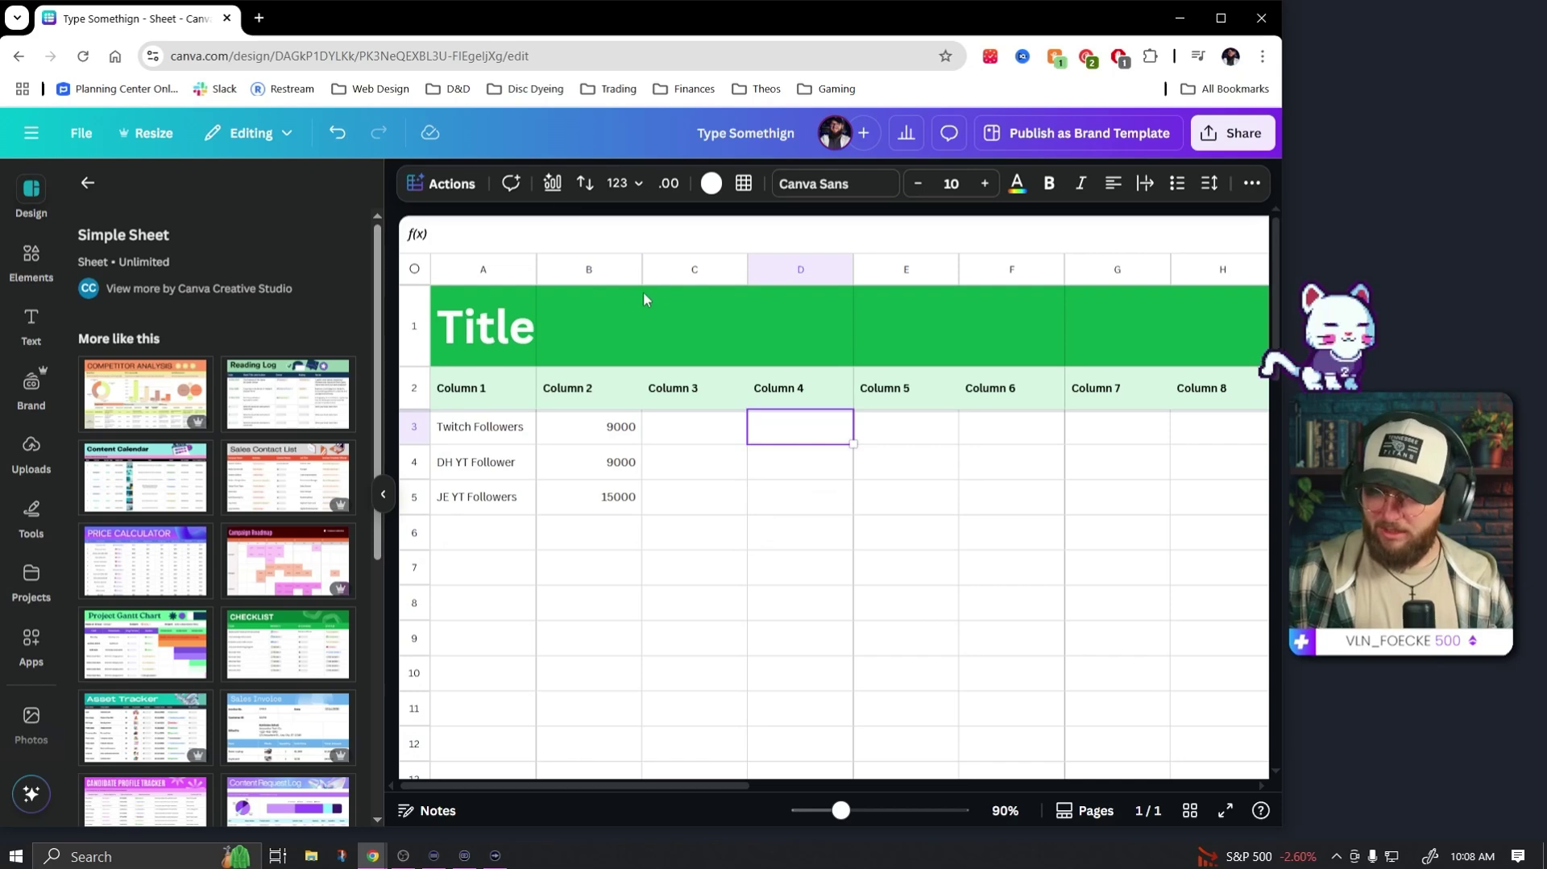
click(552, 183)
click(113, 500)
- Move the pie chart beside the follower data
drag(876, 519, 918, 621)
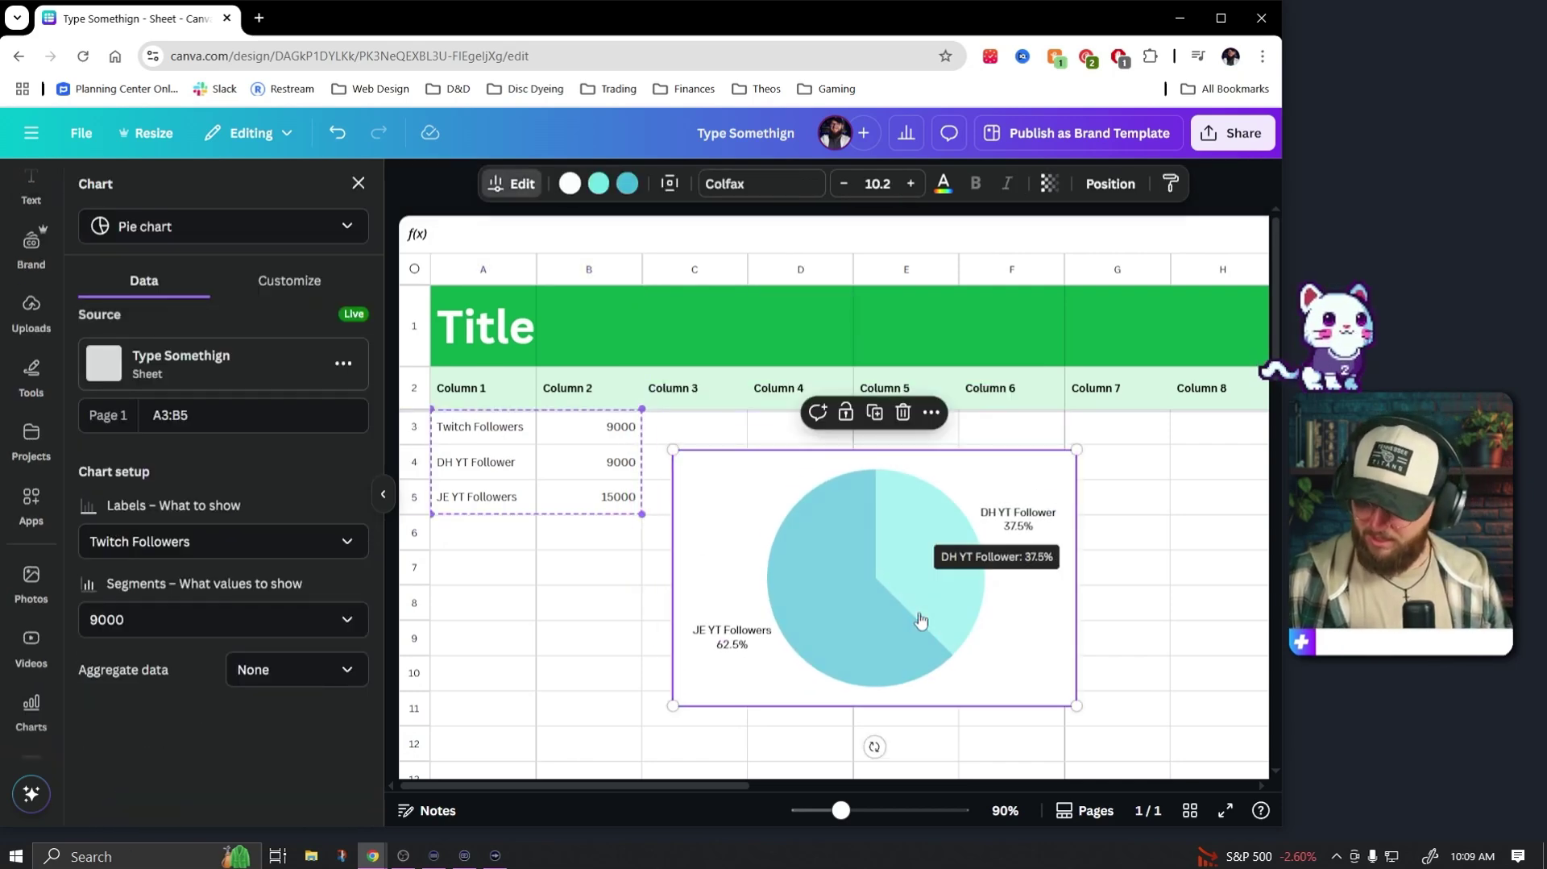
key(Escape)
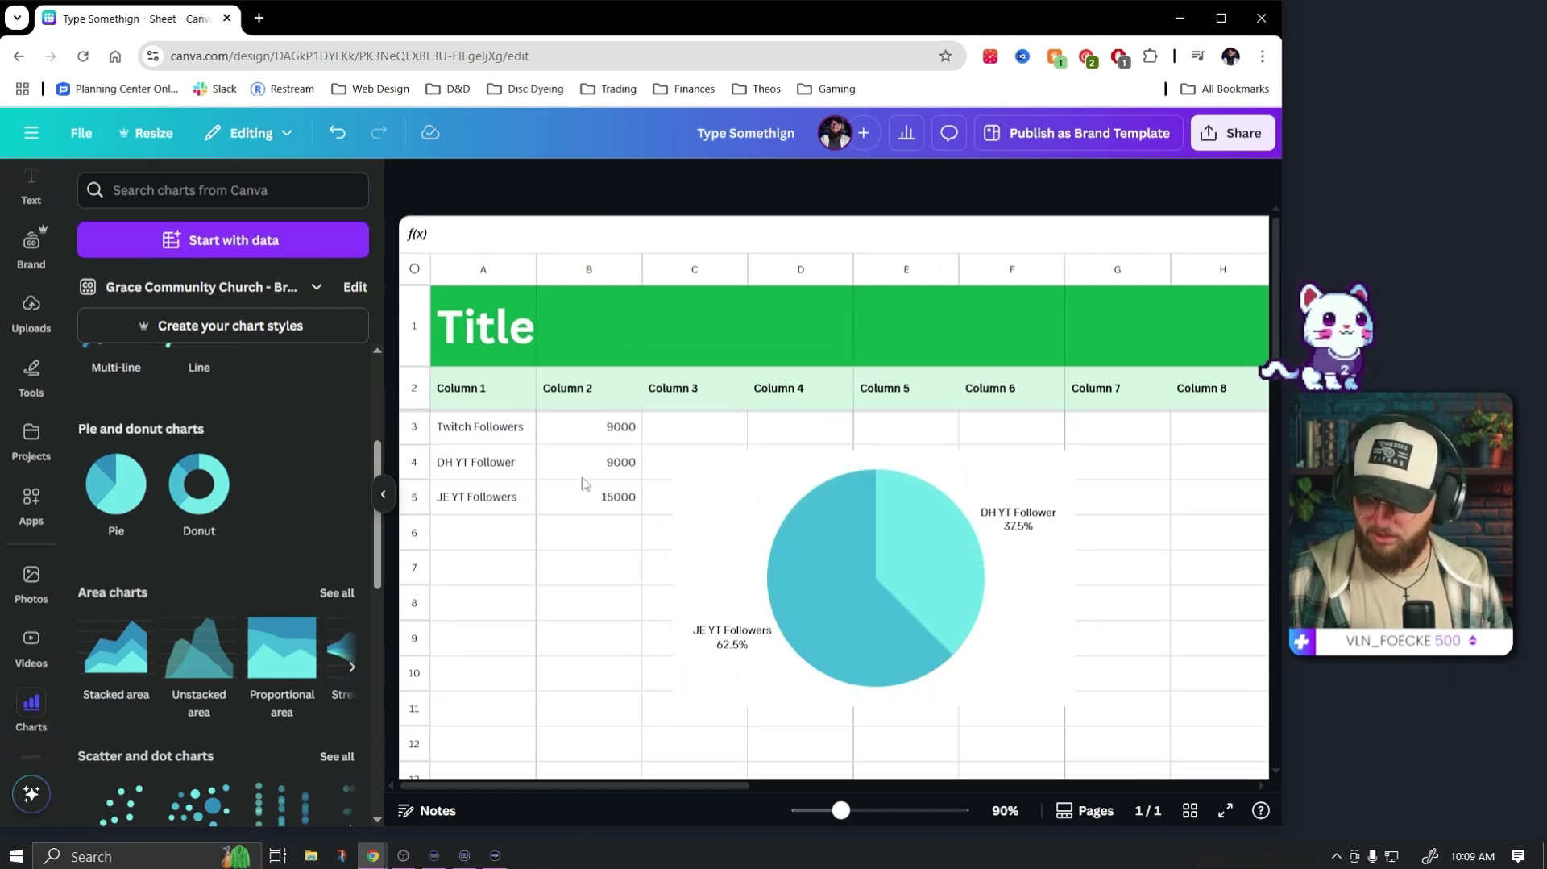
scroll(196, 417, up, 5)
- Copy the three follower rows and paste them into A6:B8
drag(477, 427, 601, 501)
key(ctrl+c)
click(515, 535)
key(ctrl+v)
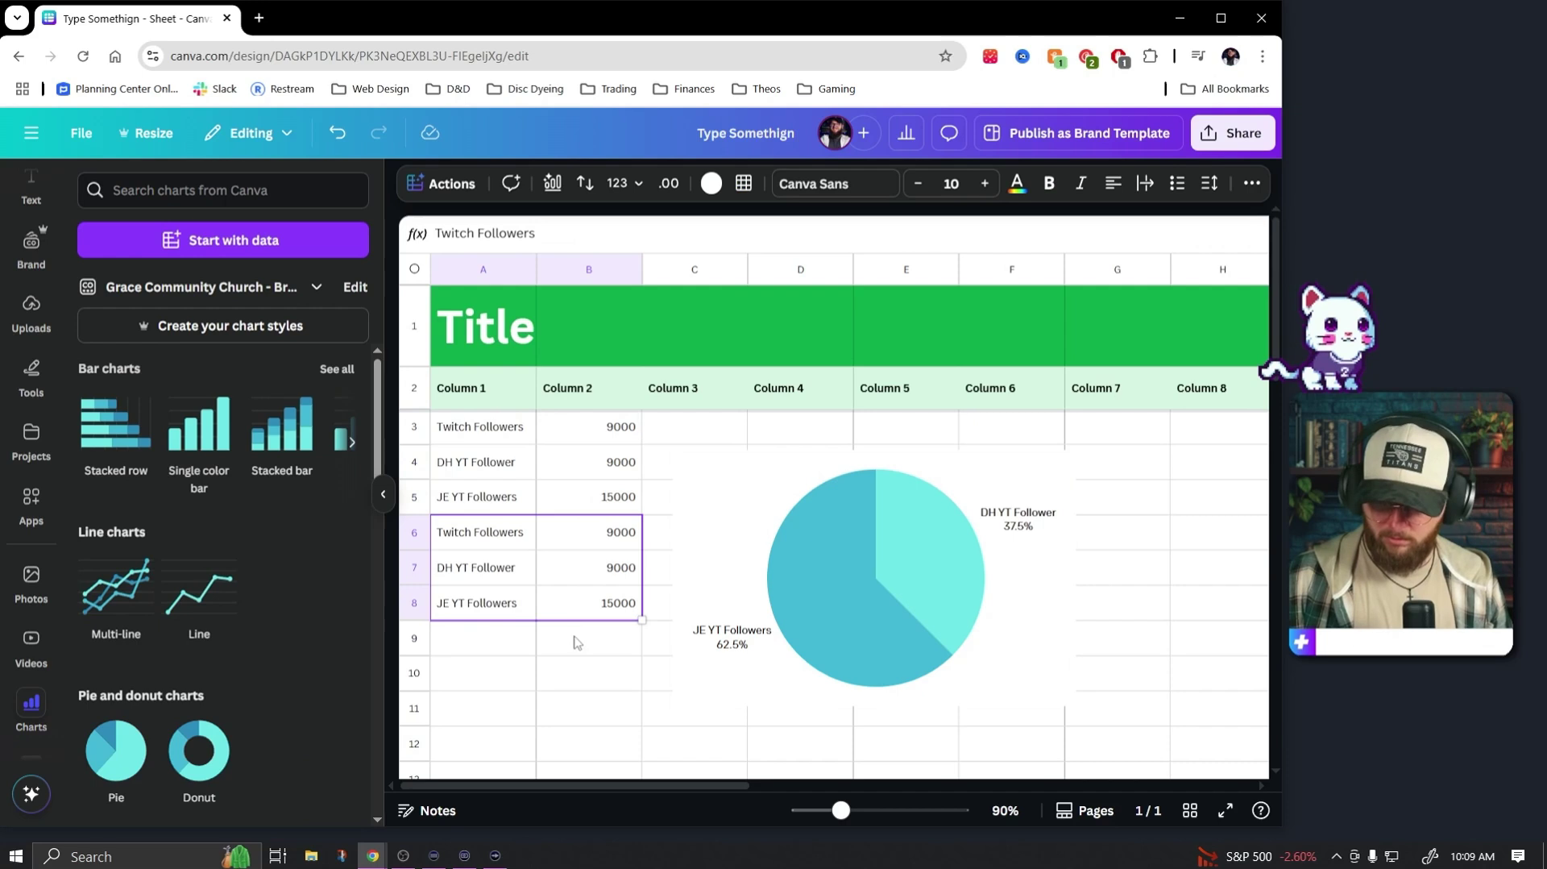
click(1118, 603)
- Check the Twitch Followers cells in row 3 and move the pie chart up and left
drag(488, 427, 596, 446)
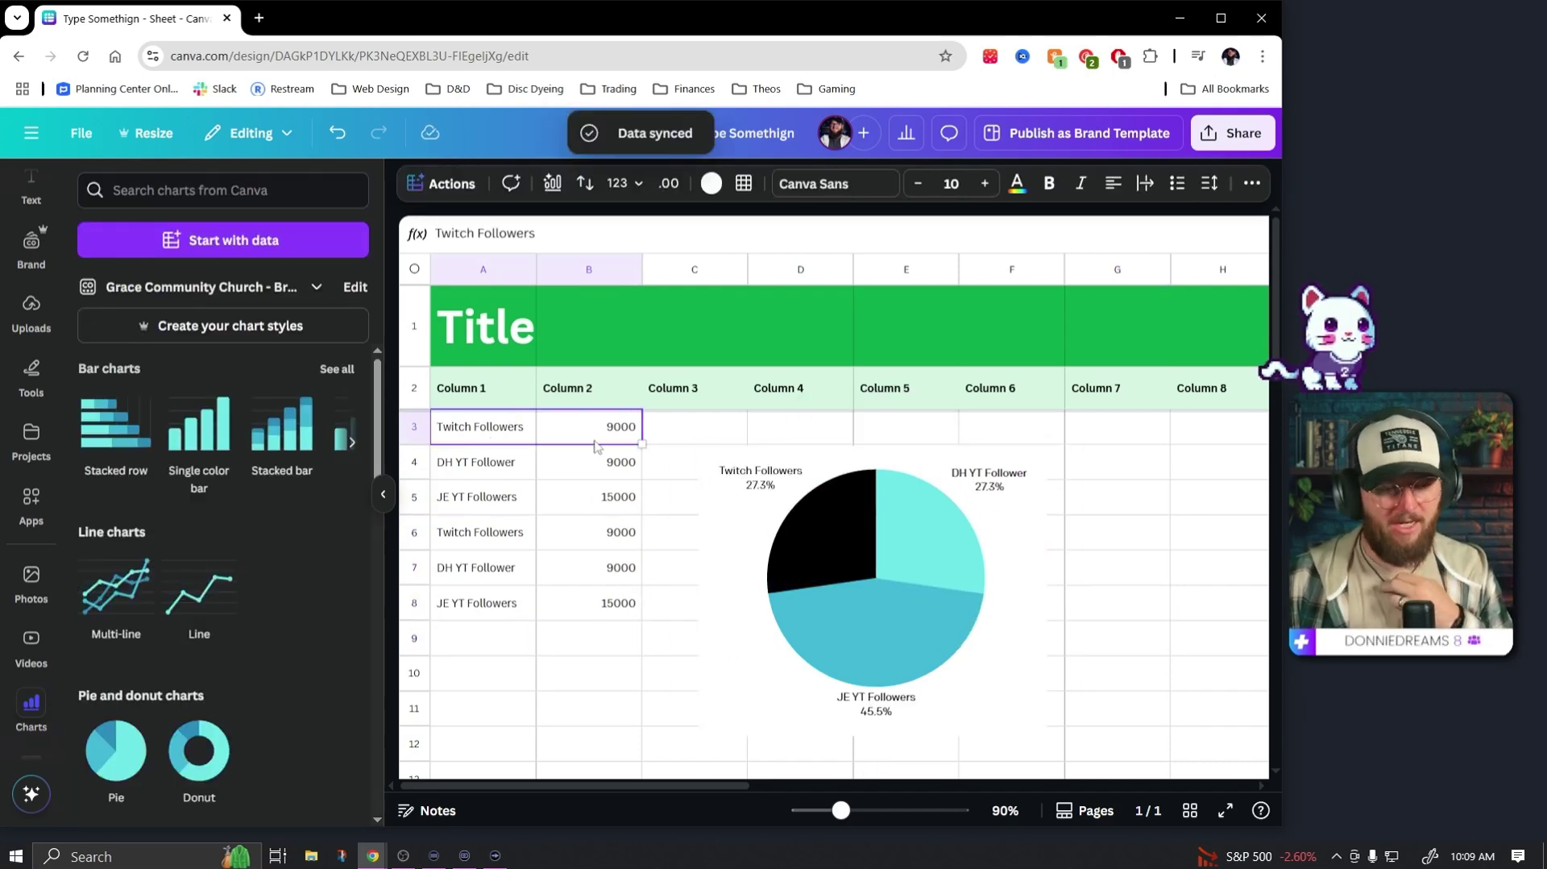
click(475, 443)
double_click(486, 439)
click(588, 427)
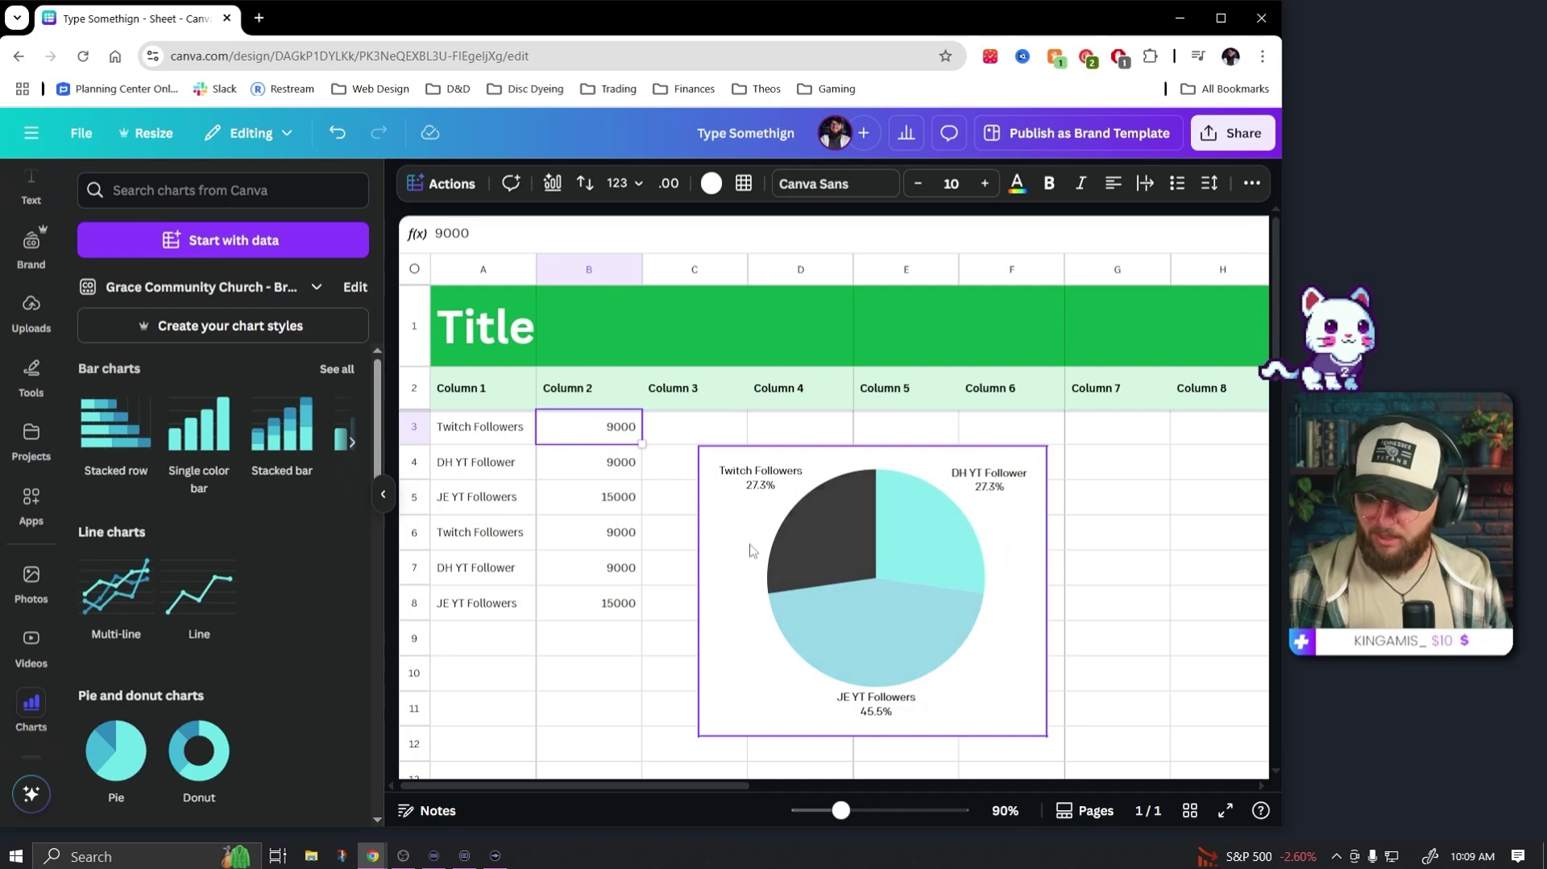
drag(856, 568, 801, 535)
click(1037, 556)
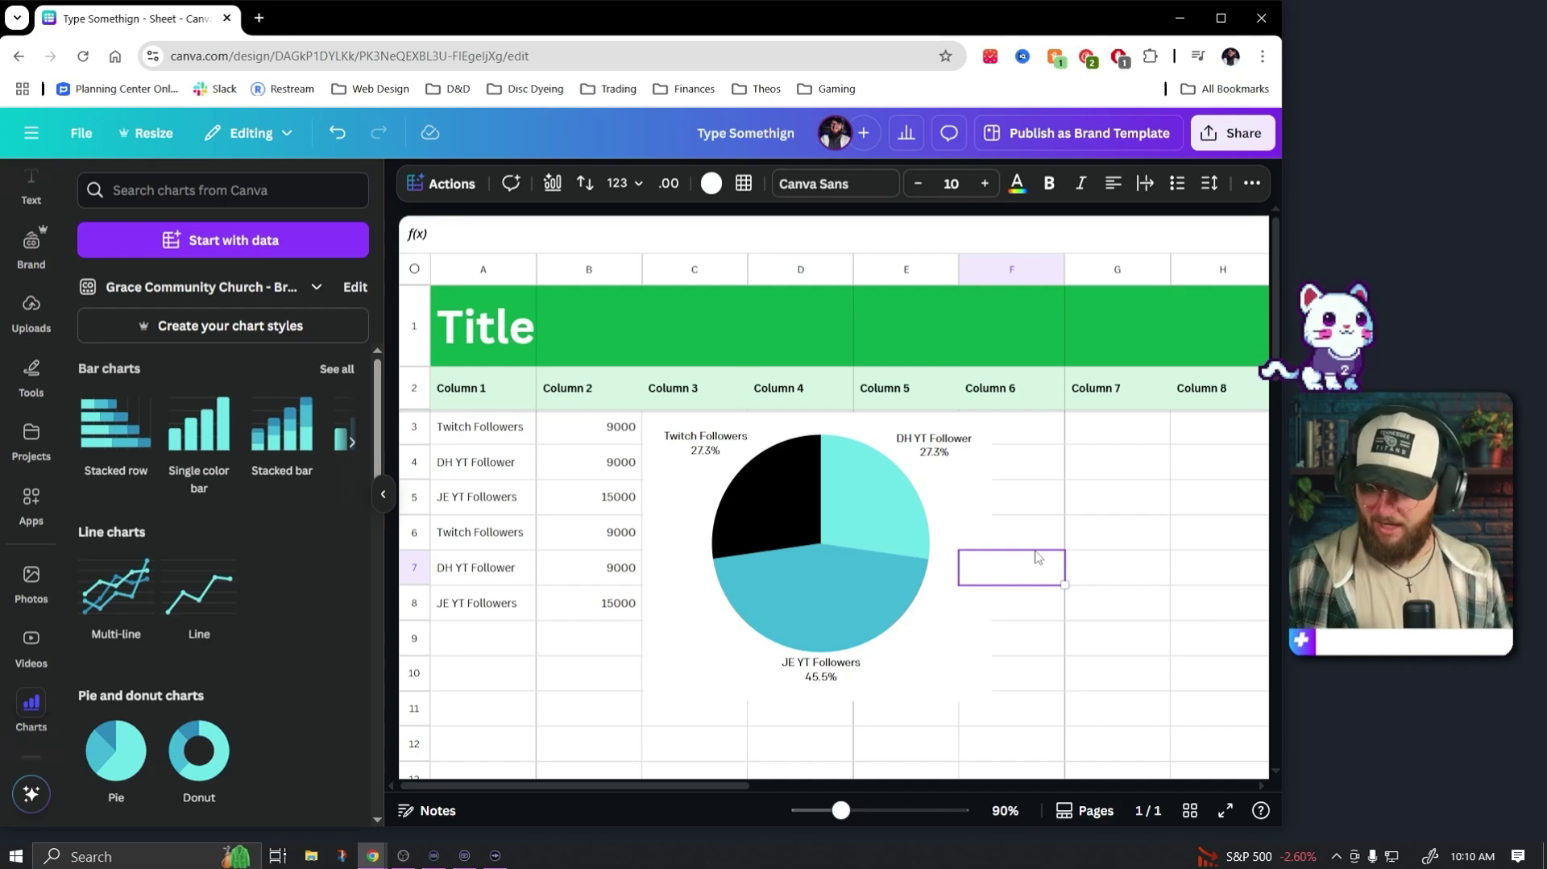
- Review the pie chart's slice percentages, then open the main menu of recent designs
mouse_move(870, 553)
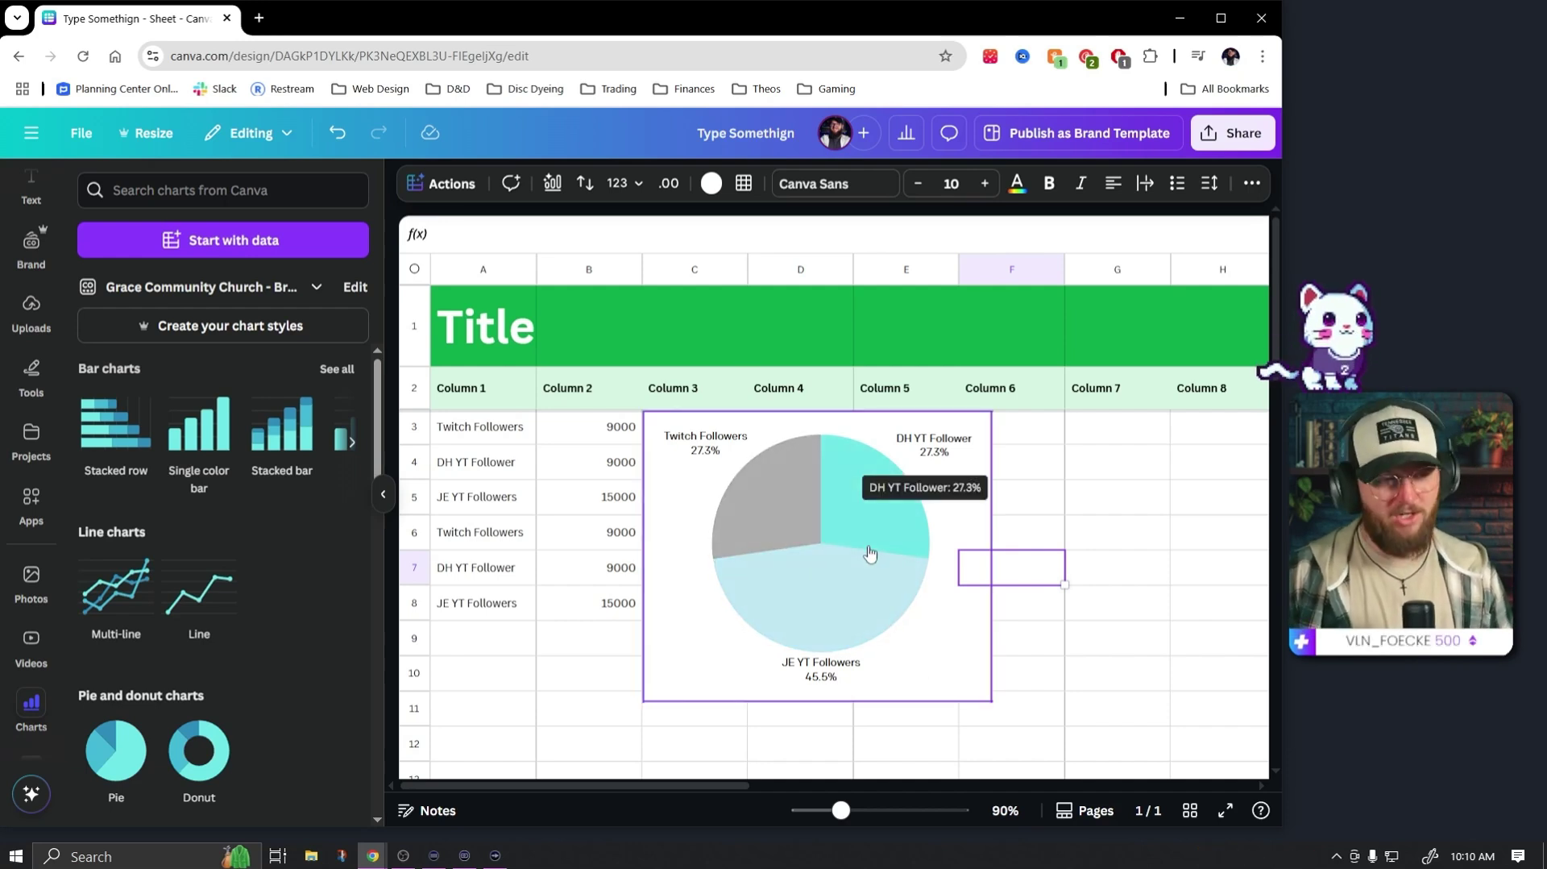
click(1093, 528)
mouse_move(811, 582)
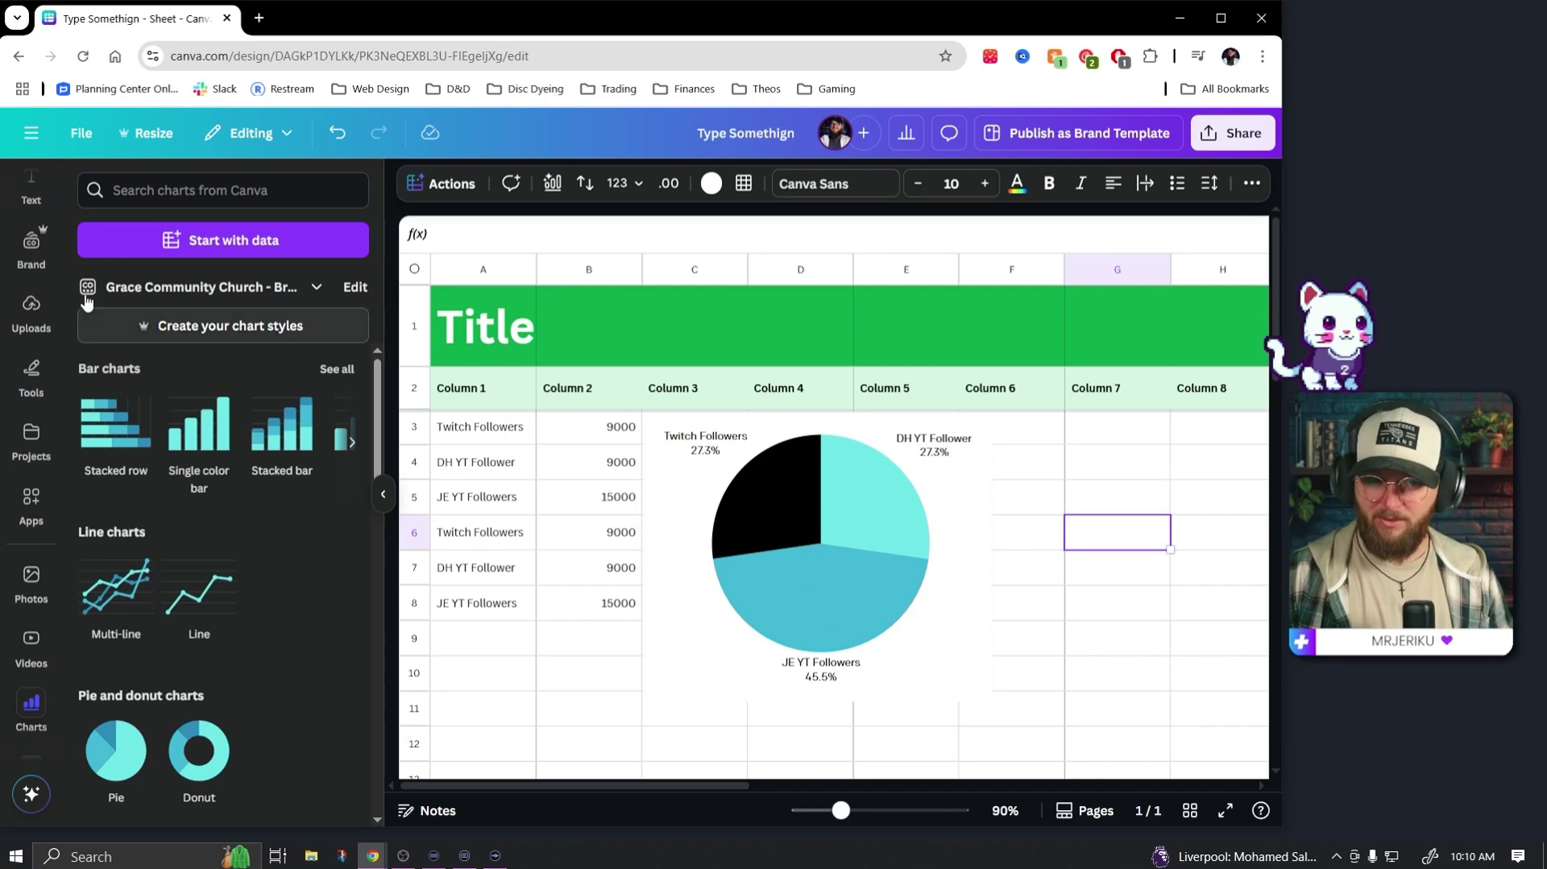
click(32, 137)
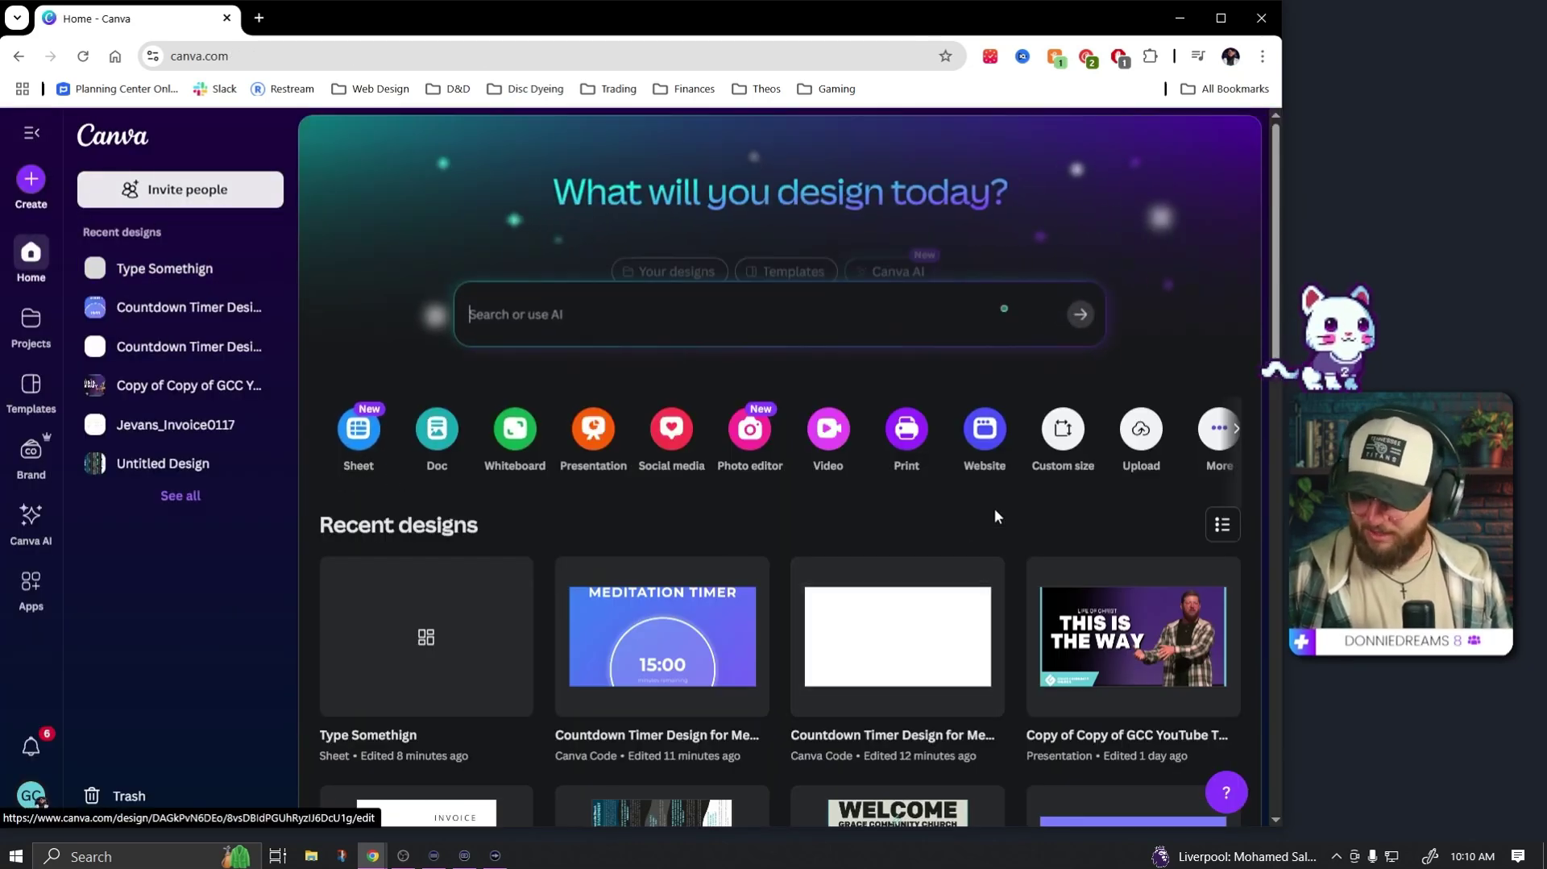
- Open the speaker's stage photo (Screenshot 2025-04-09 at 9.55.47AM) in the photo editor
click(751, 431)
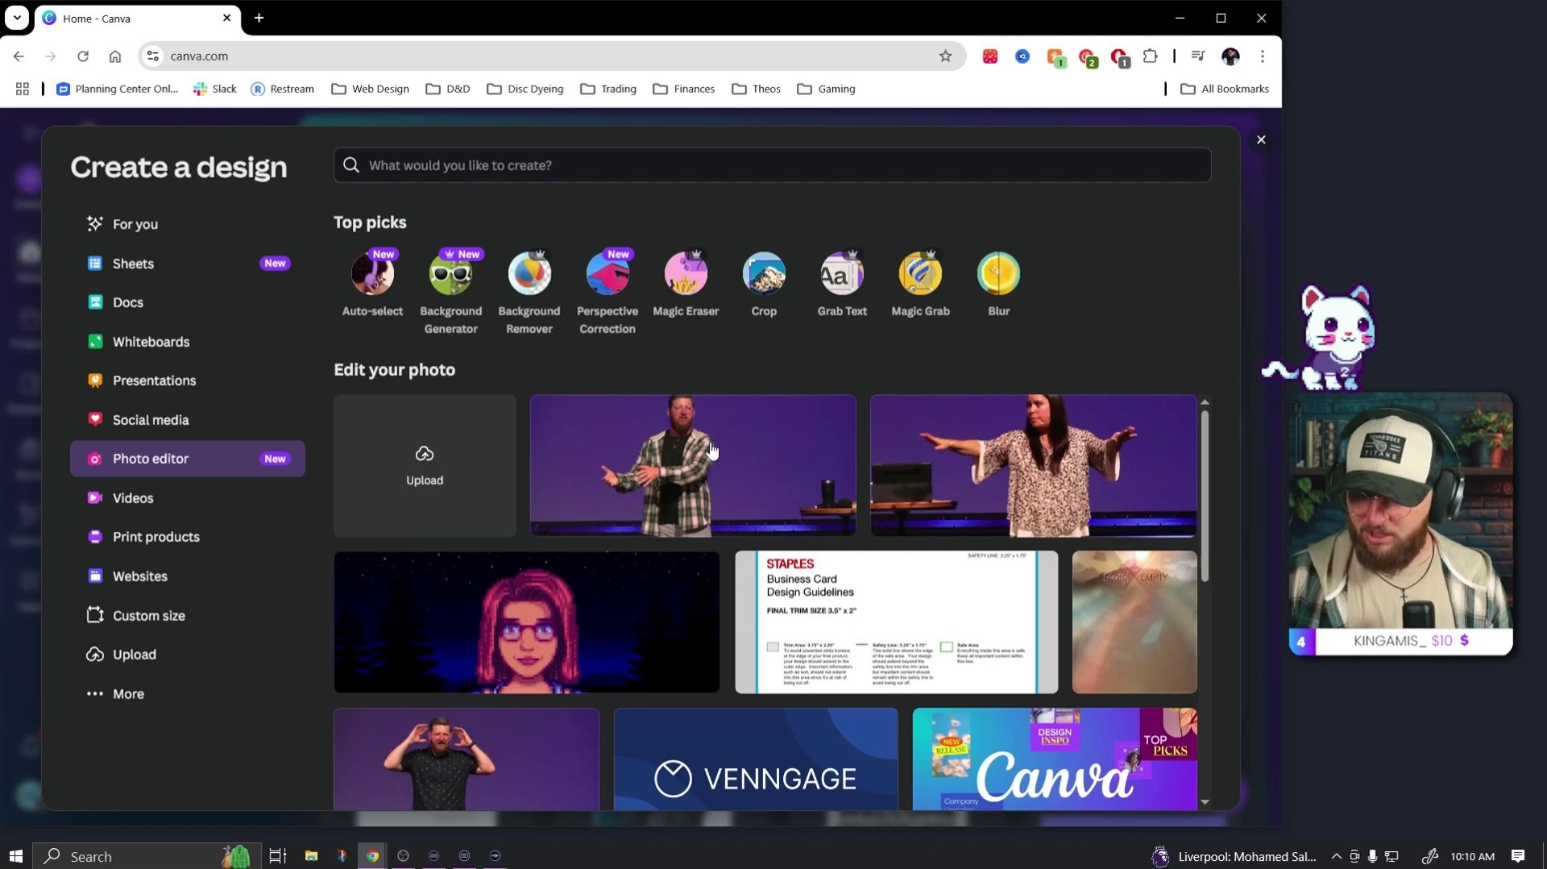
click(770, 489)
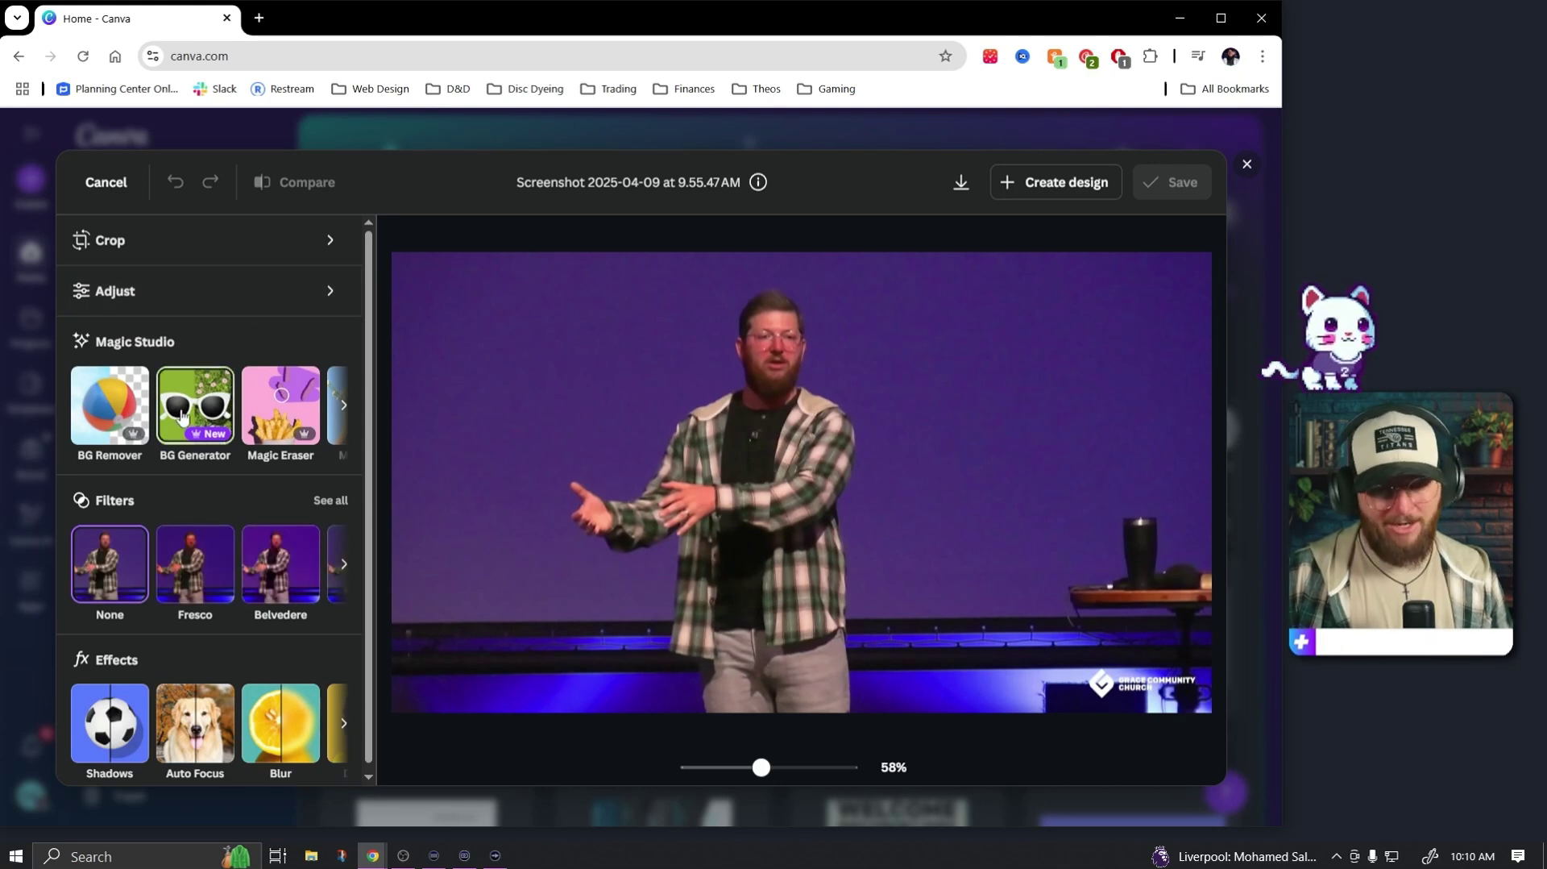
- Generate backgrounds in BG Generator from the prompt 'Field of wildflowers, with deer'
click(346, 411)
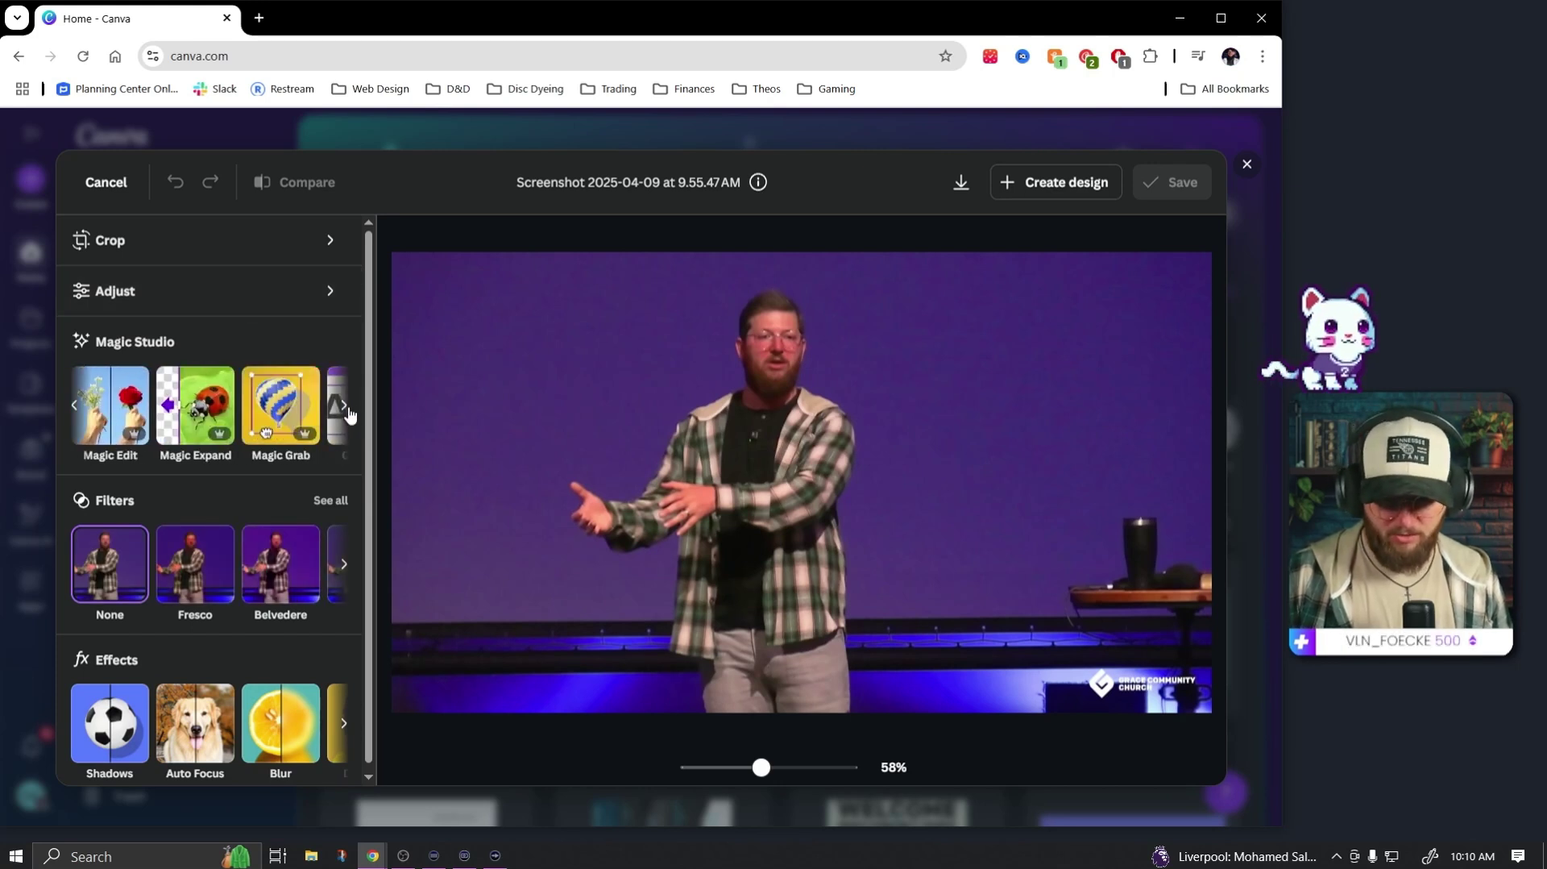
click(347, 411)
click(194, 405)
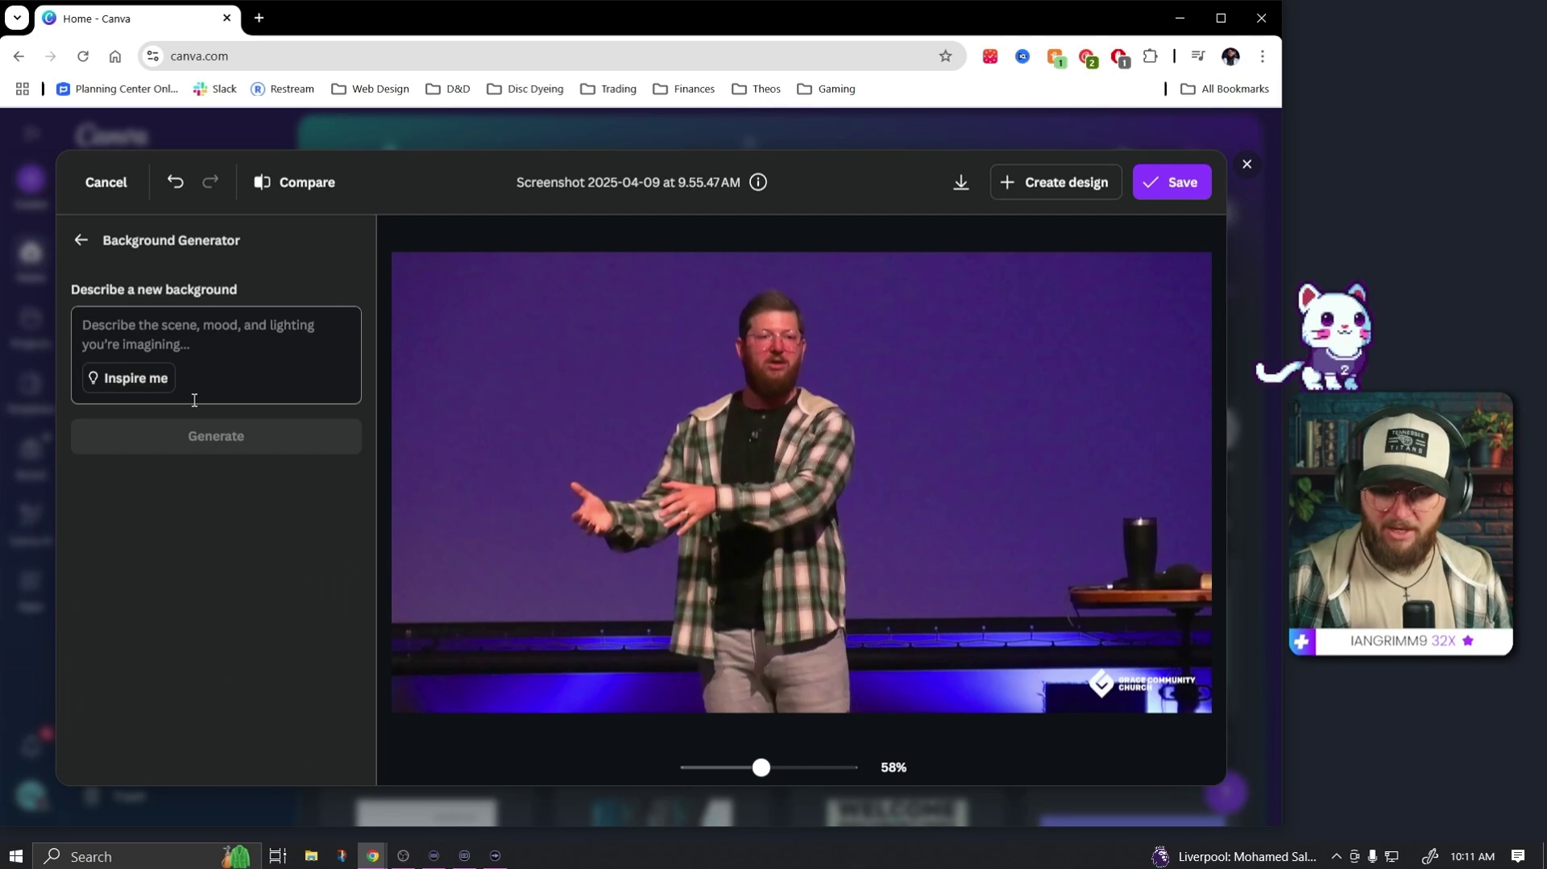
click(214, 337)
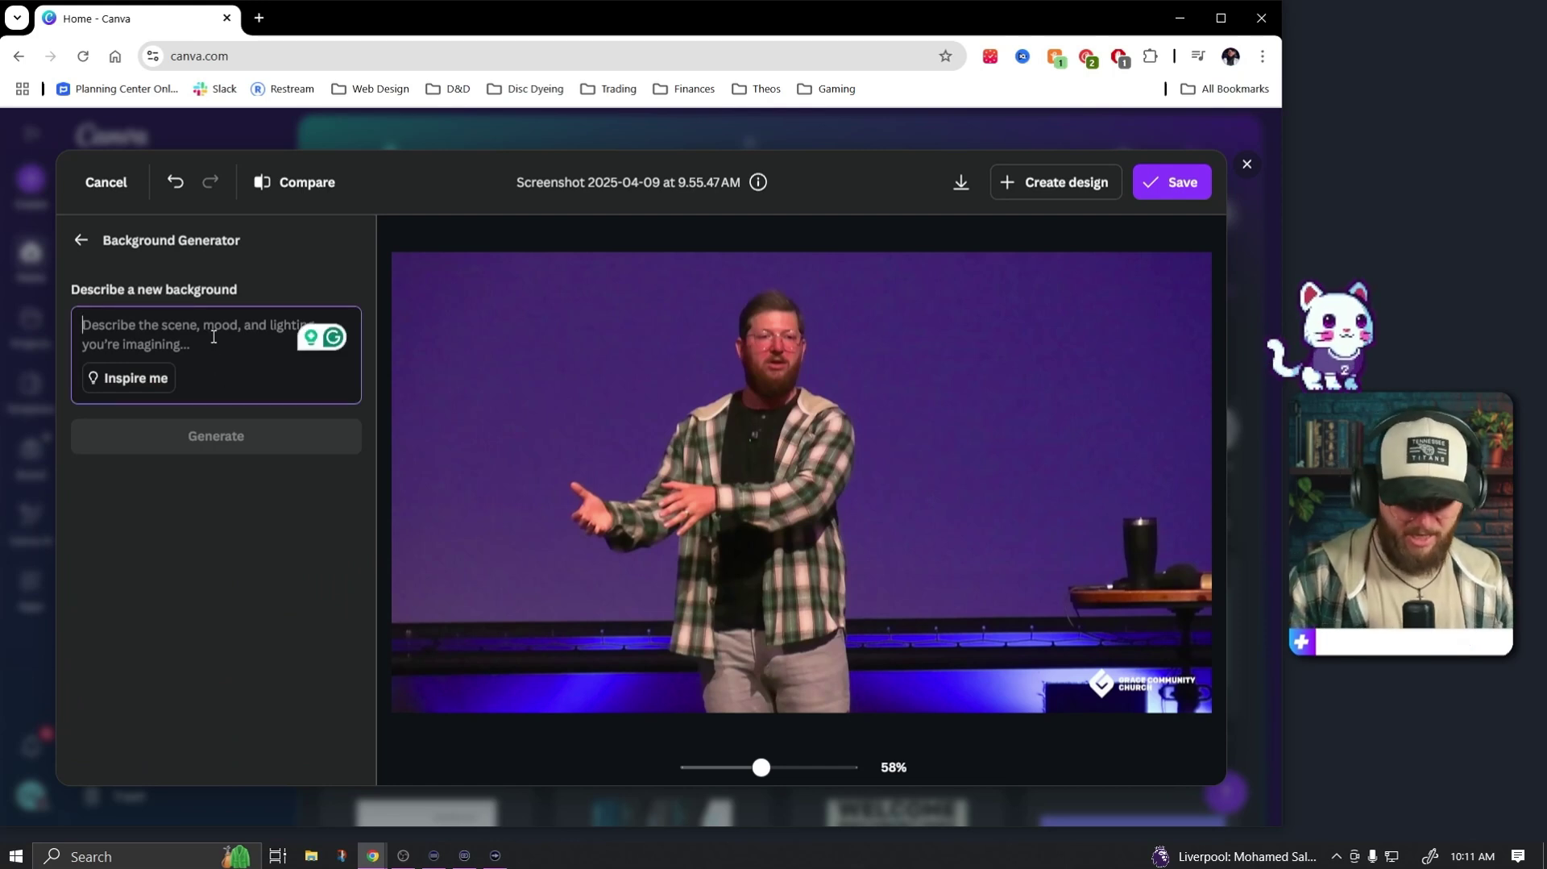
text(Field of wild)
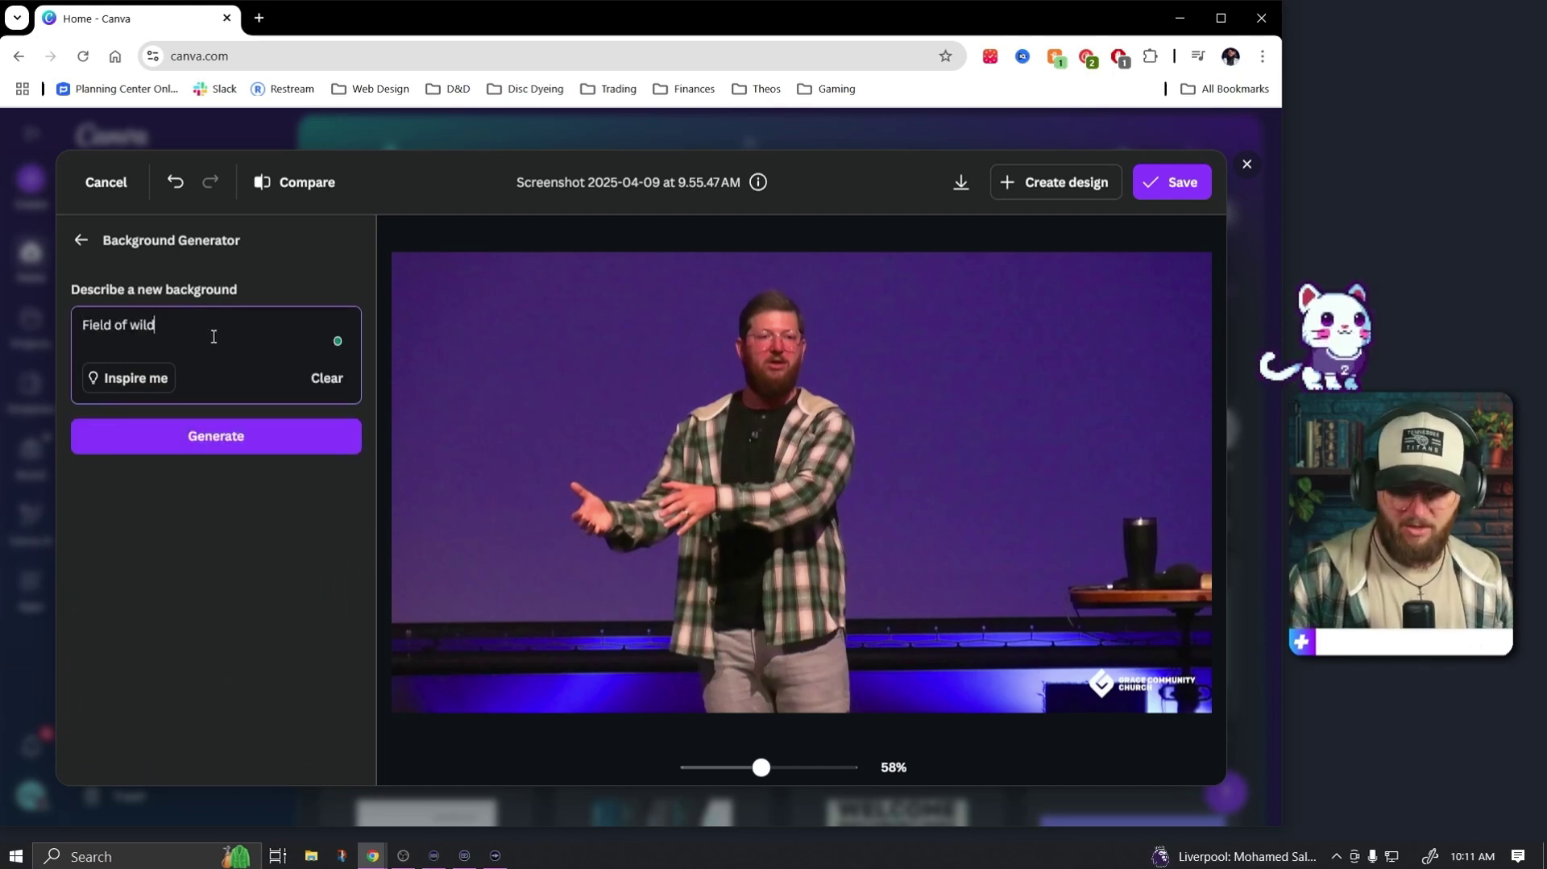
text(flowers, with deer)
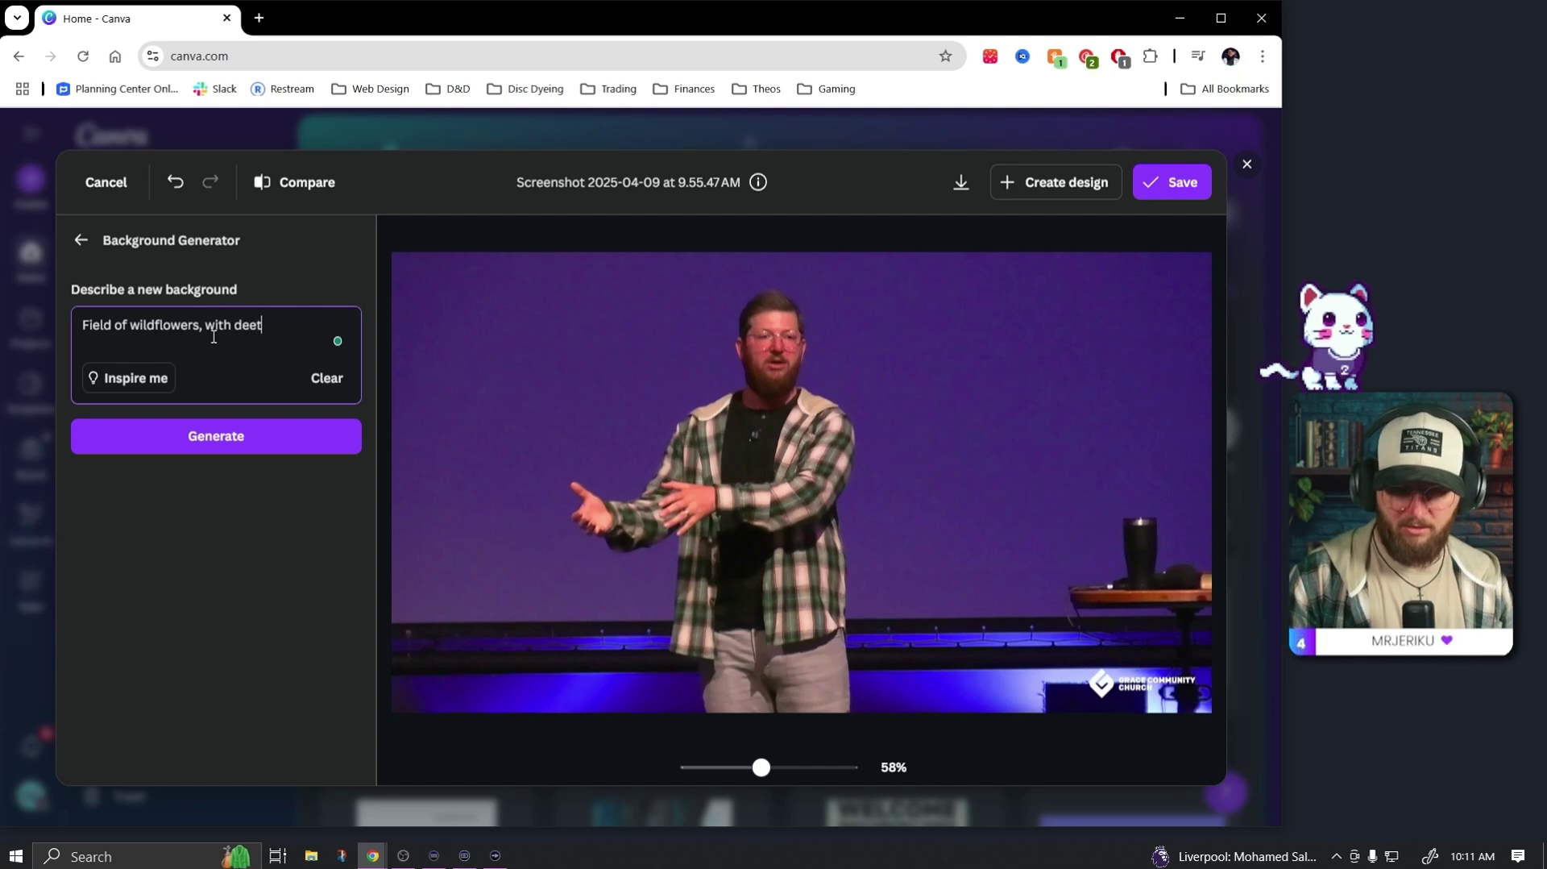
text(et)
click(228, 437)
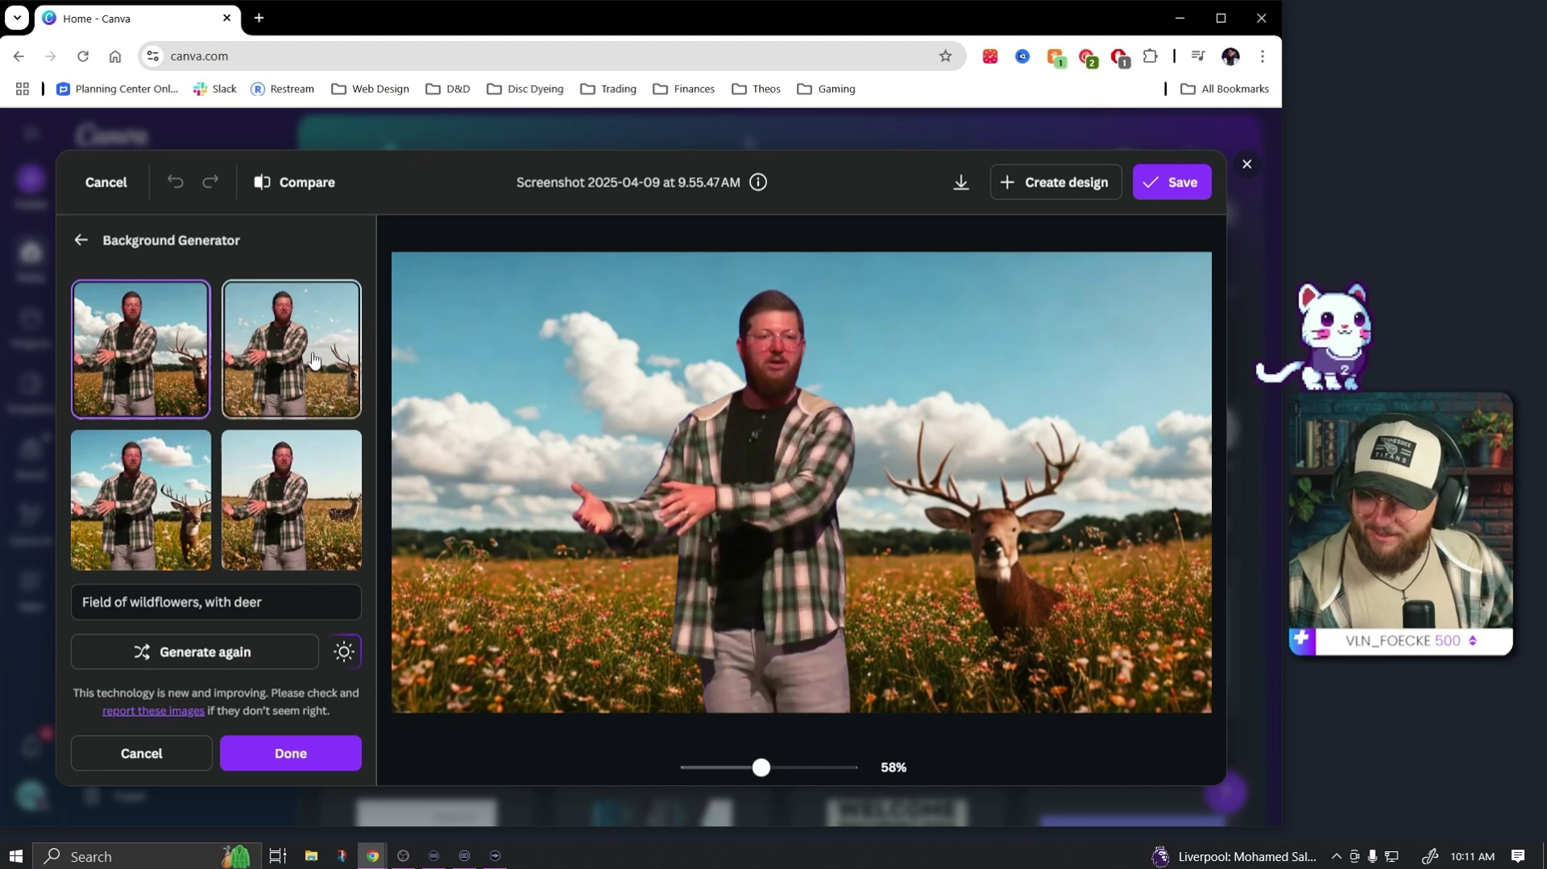
- Compare the generated results and apply the two-deer wildflower field background
click(313, 360)
click(289, 500)
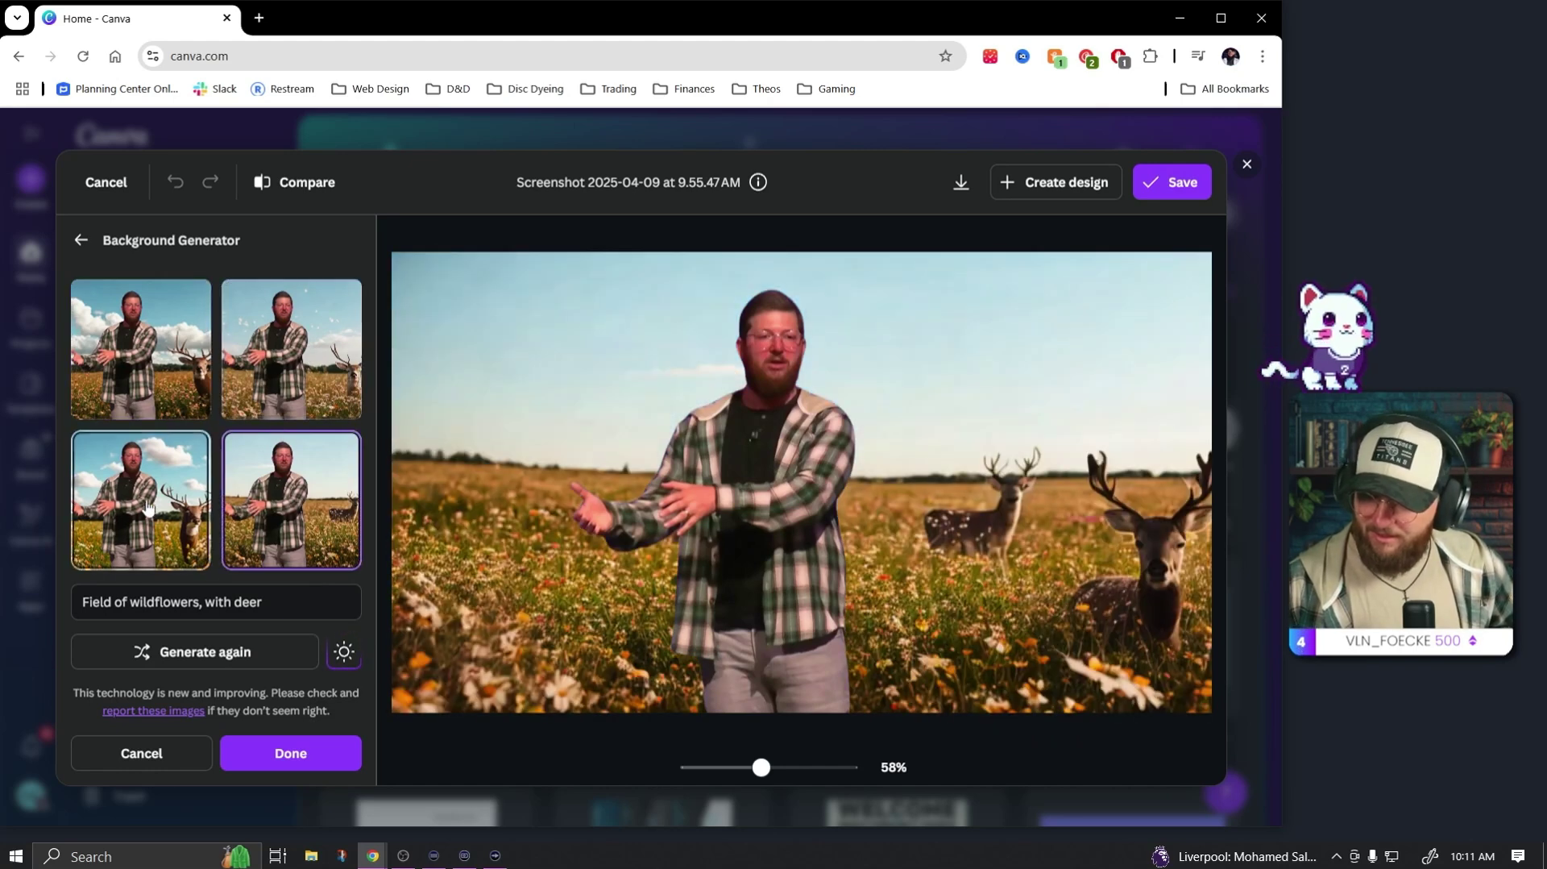
click(118, 505)
click(305, 518)
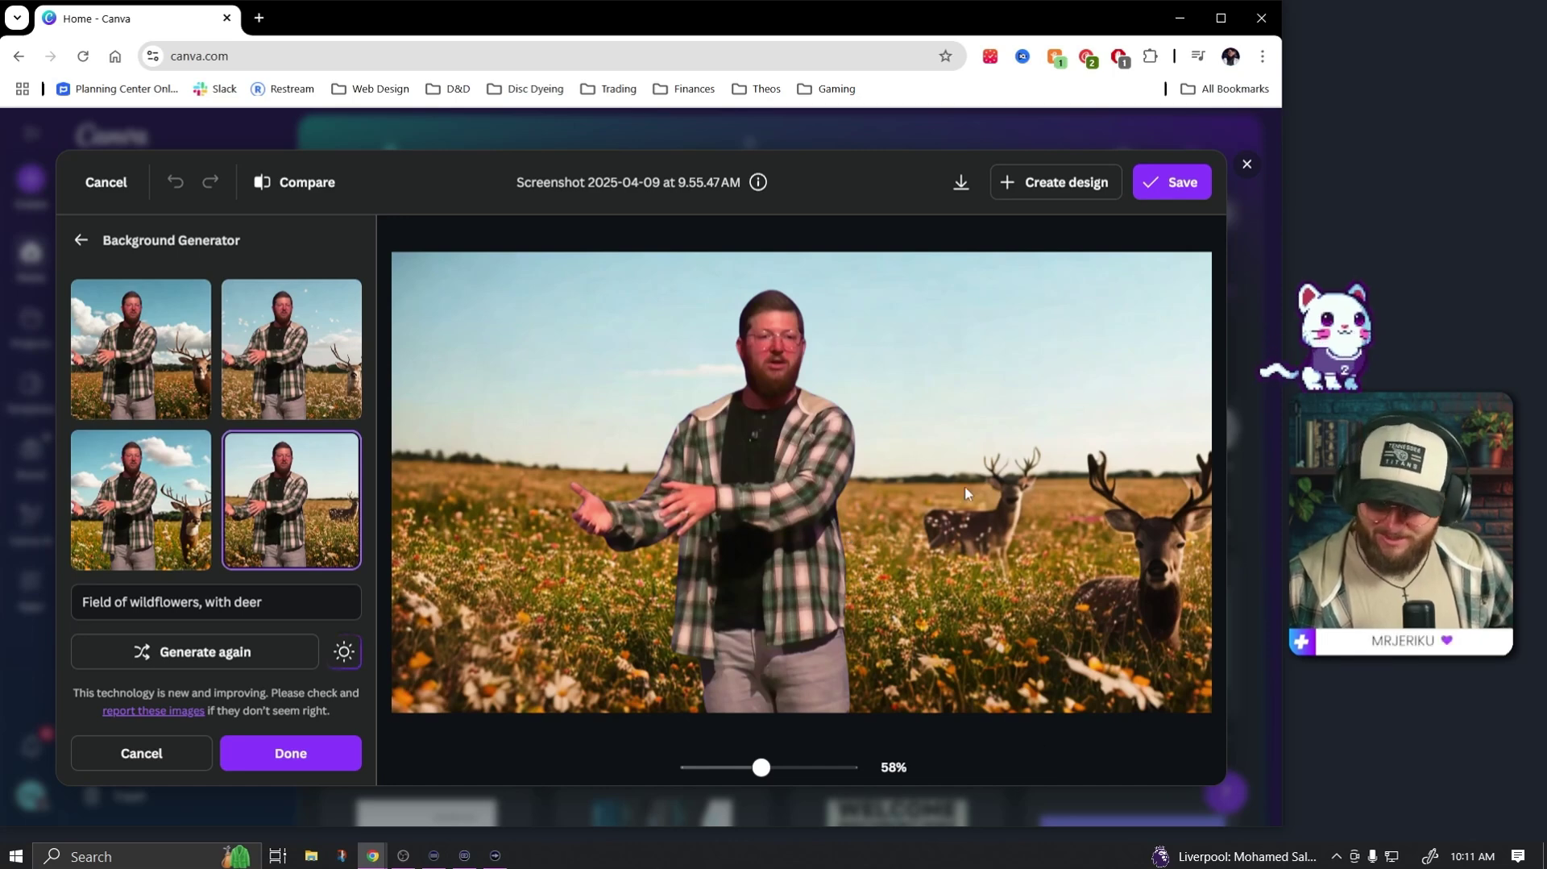
click(297, 753)
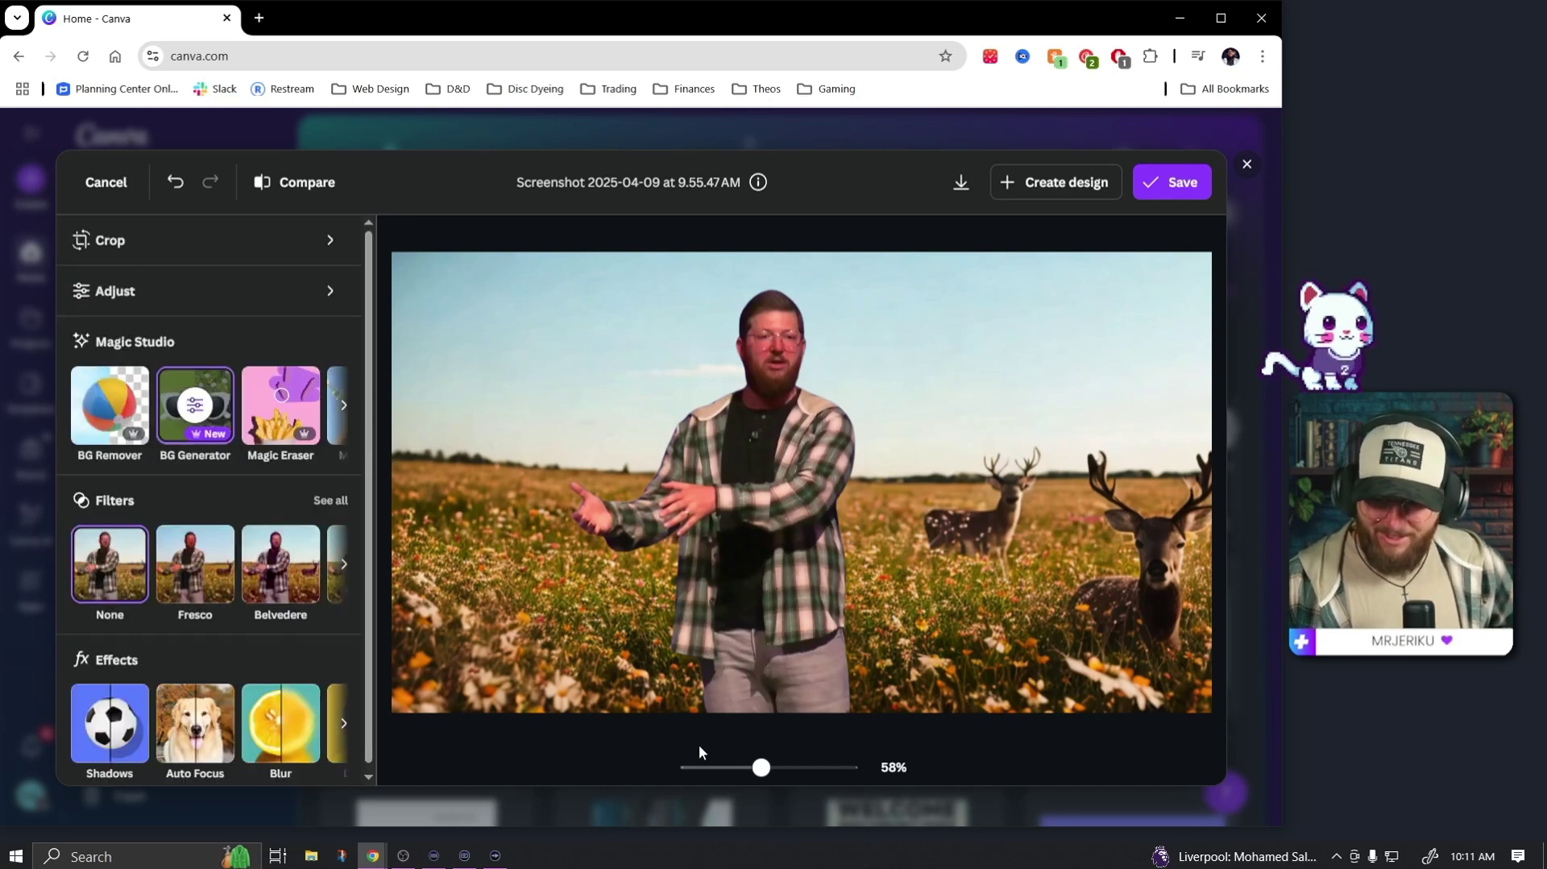
- Leave the crop options unchanged and save the wildflower-background photo to Canva
double_click(1099, 566)
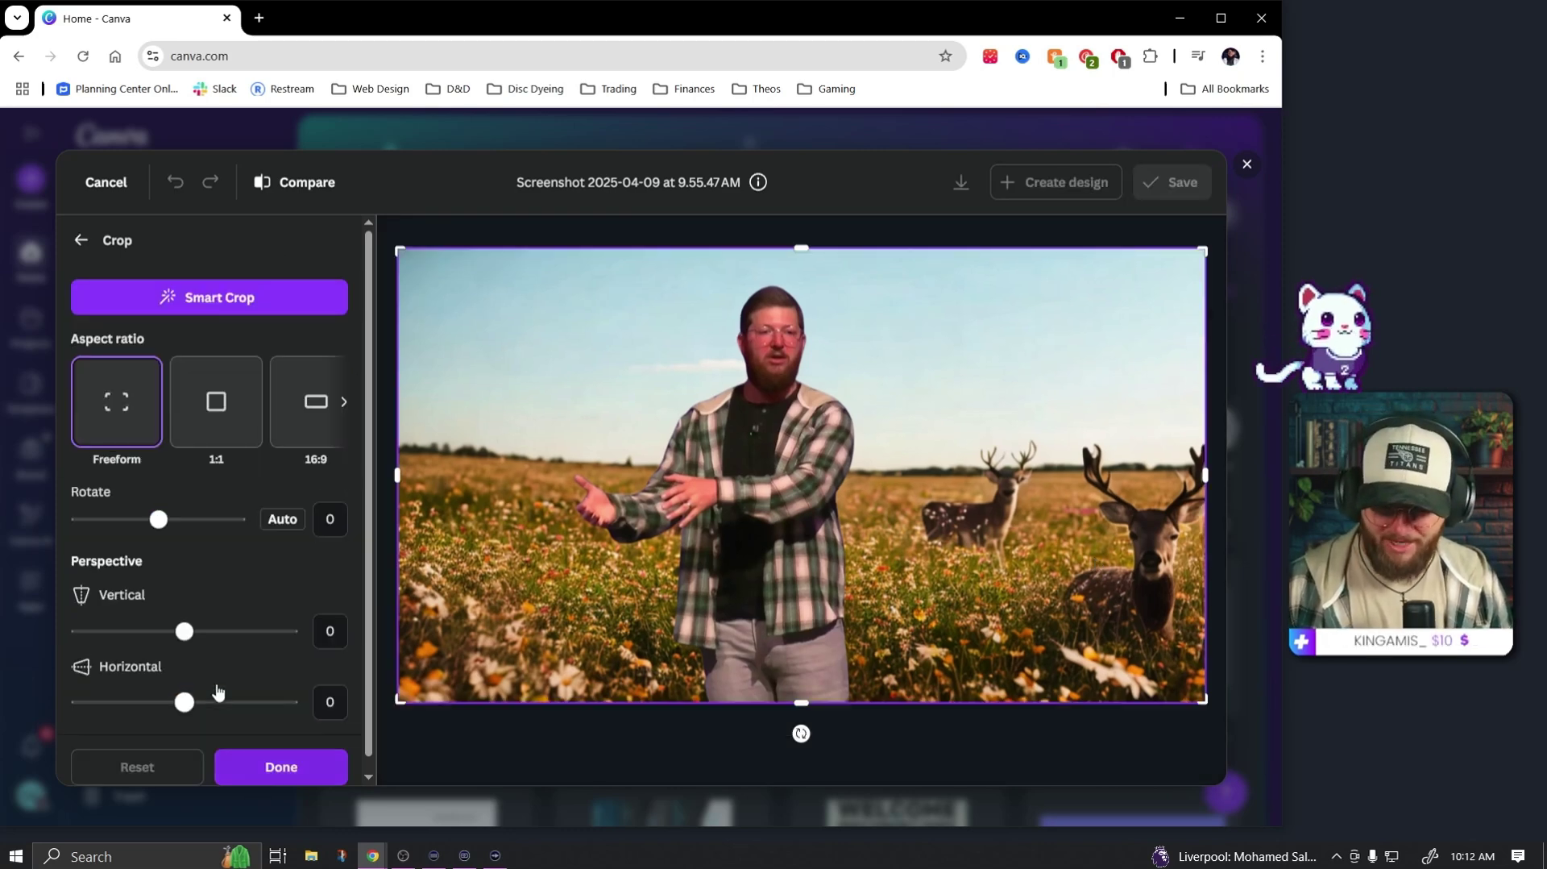
scroll(226, 681, down, 1)
scroll(177, 484, up, 1)
click(105, 239)
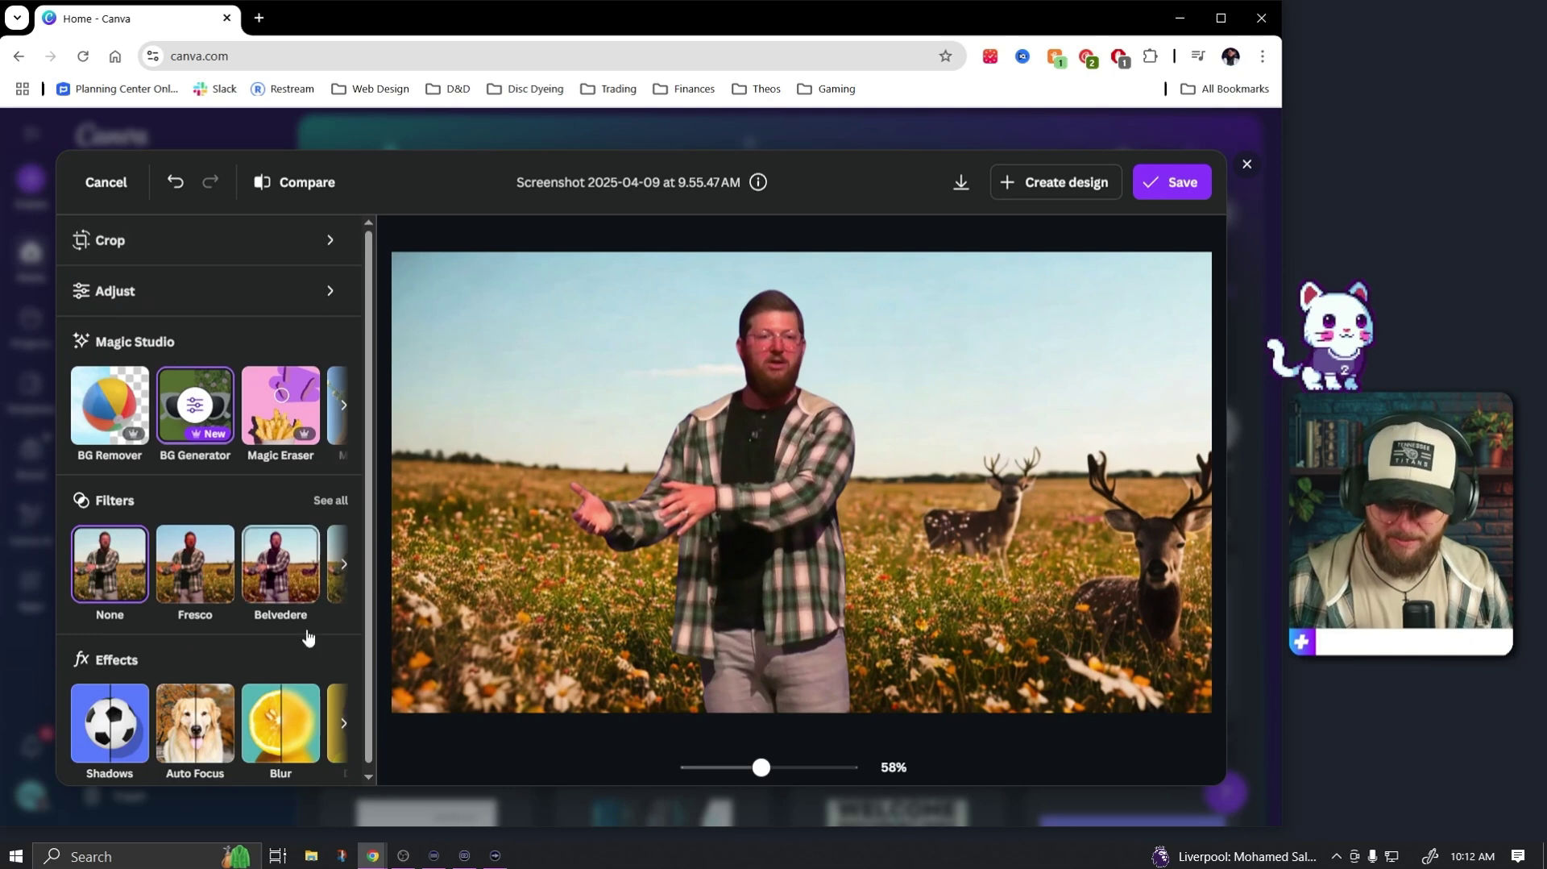
click(1169, 192)
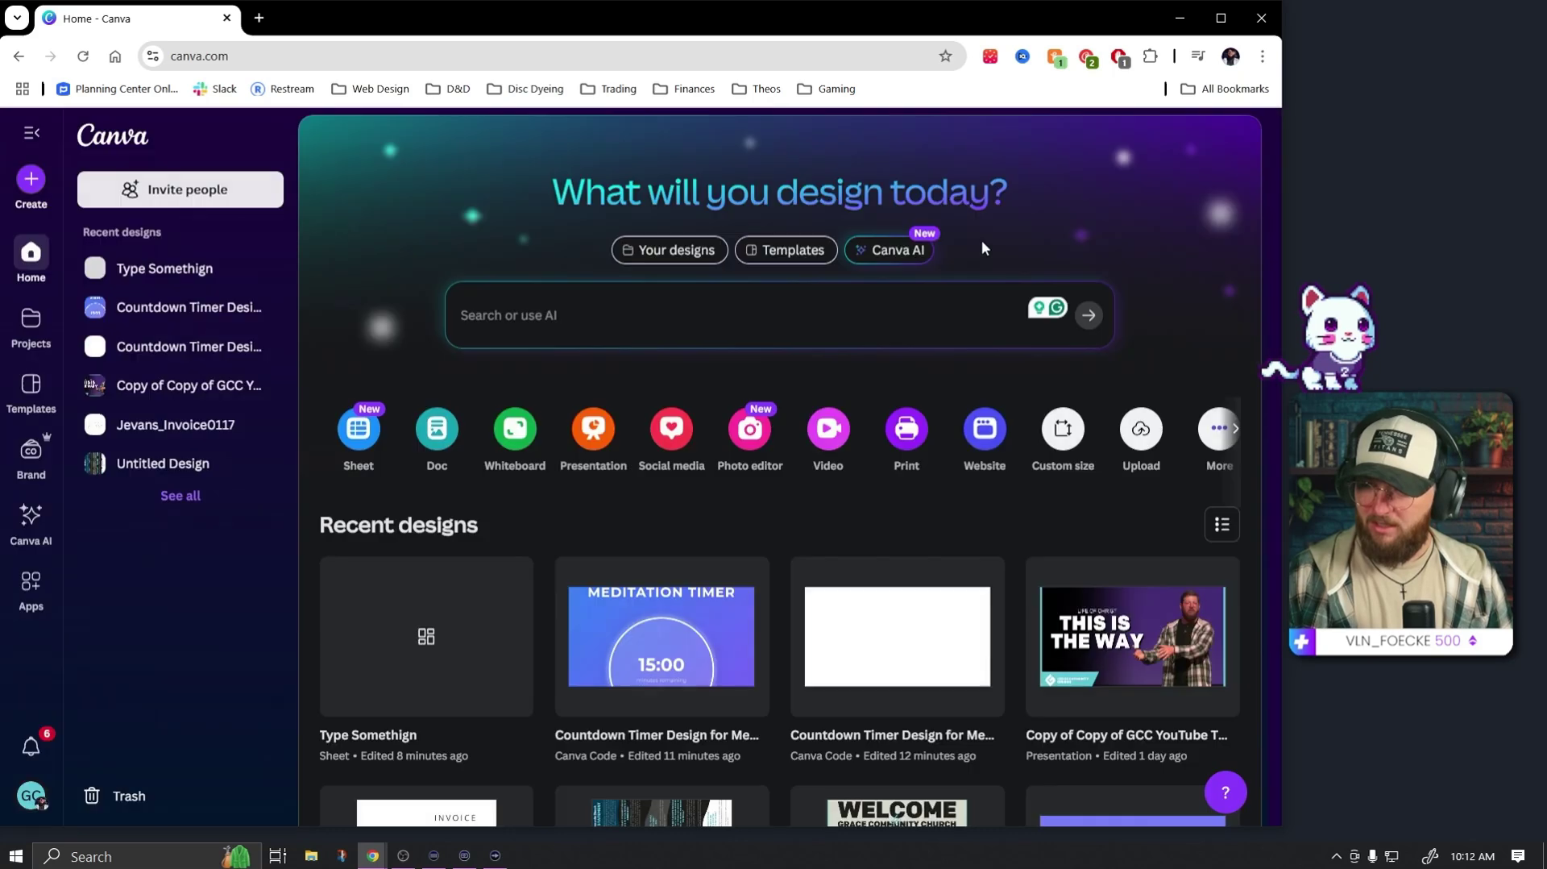
- Start a Perspective Correction on the lakeside group photo IMG_8951
scroll(1072, 387, down, 1)
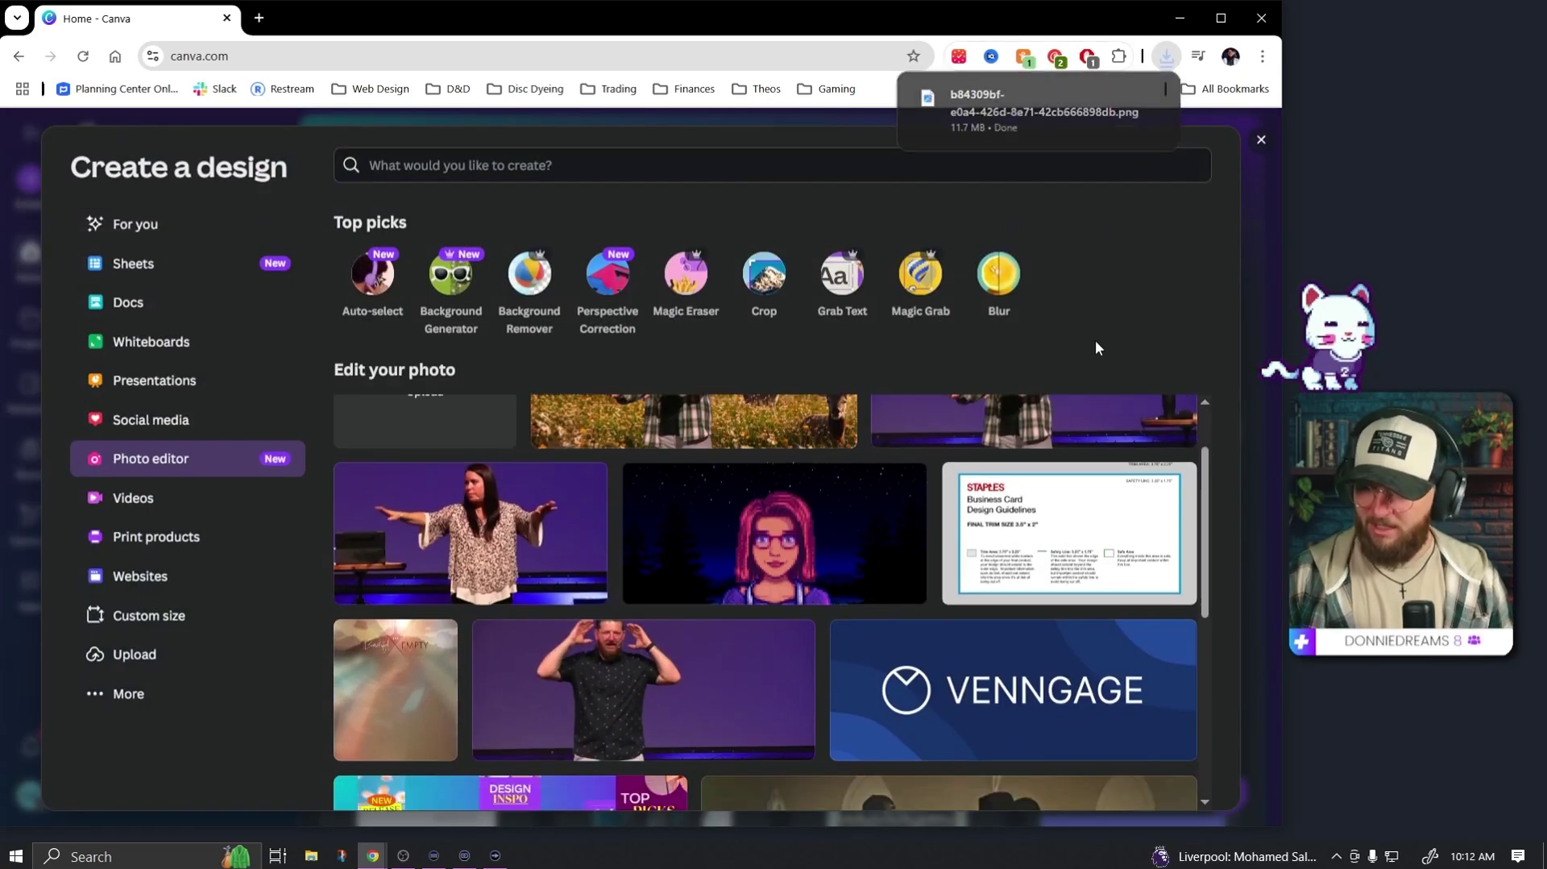
scroll(702, 509, up, 1)
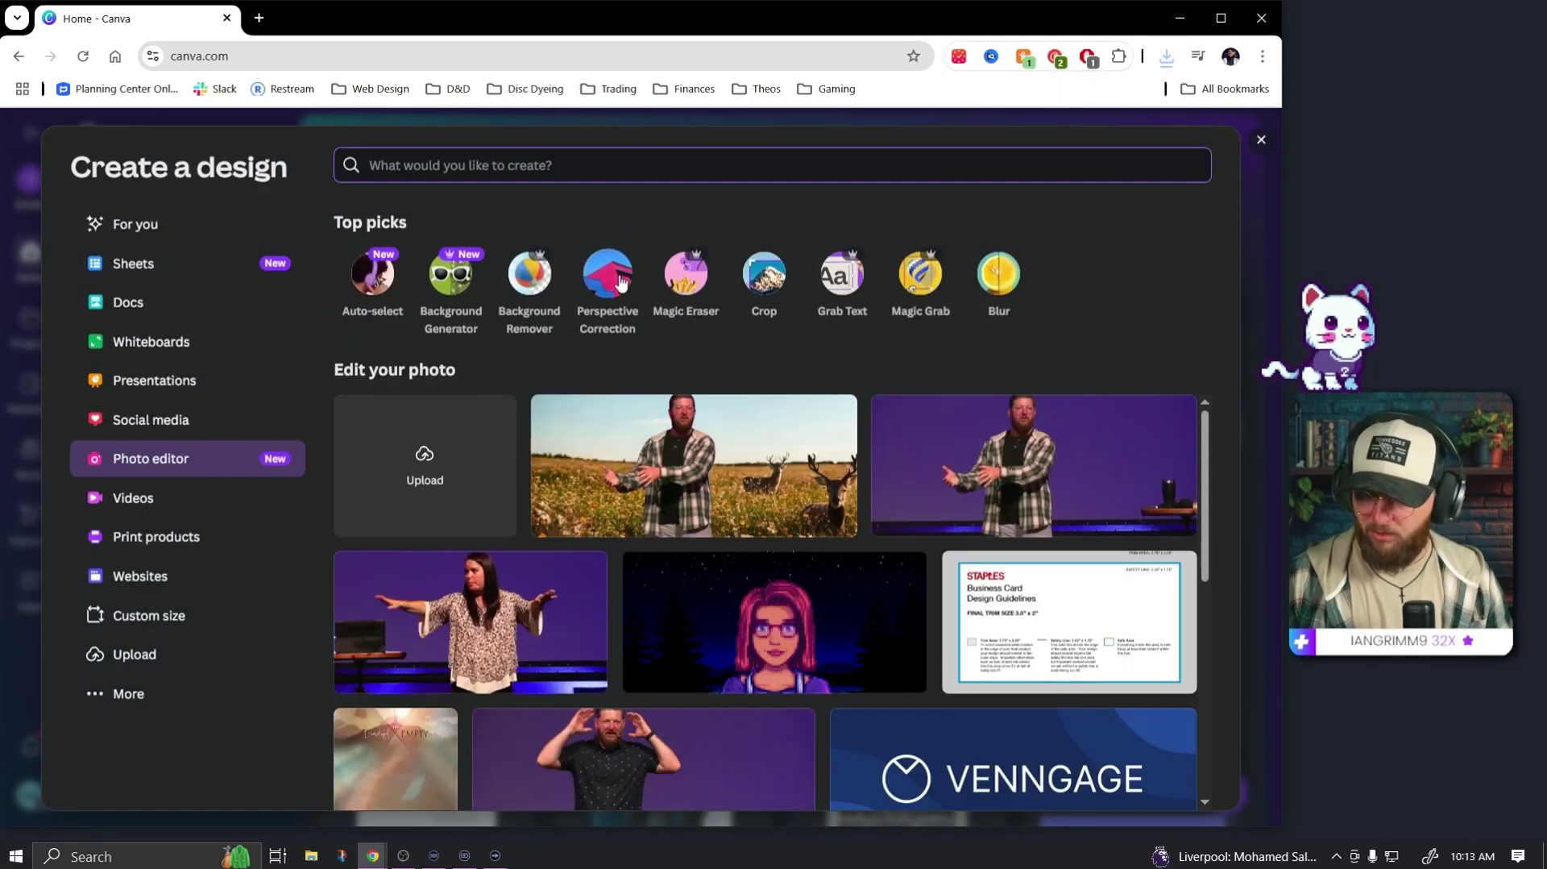
click(618, 274)
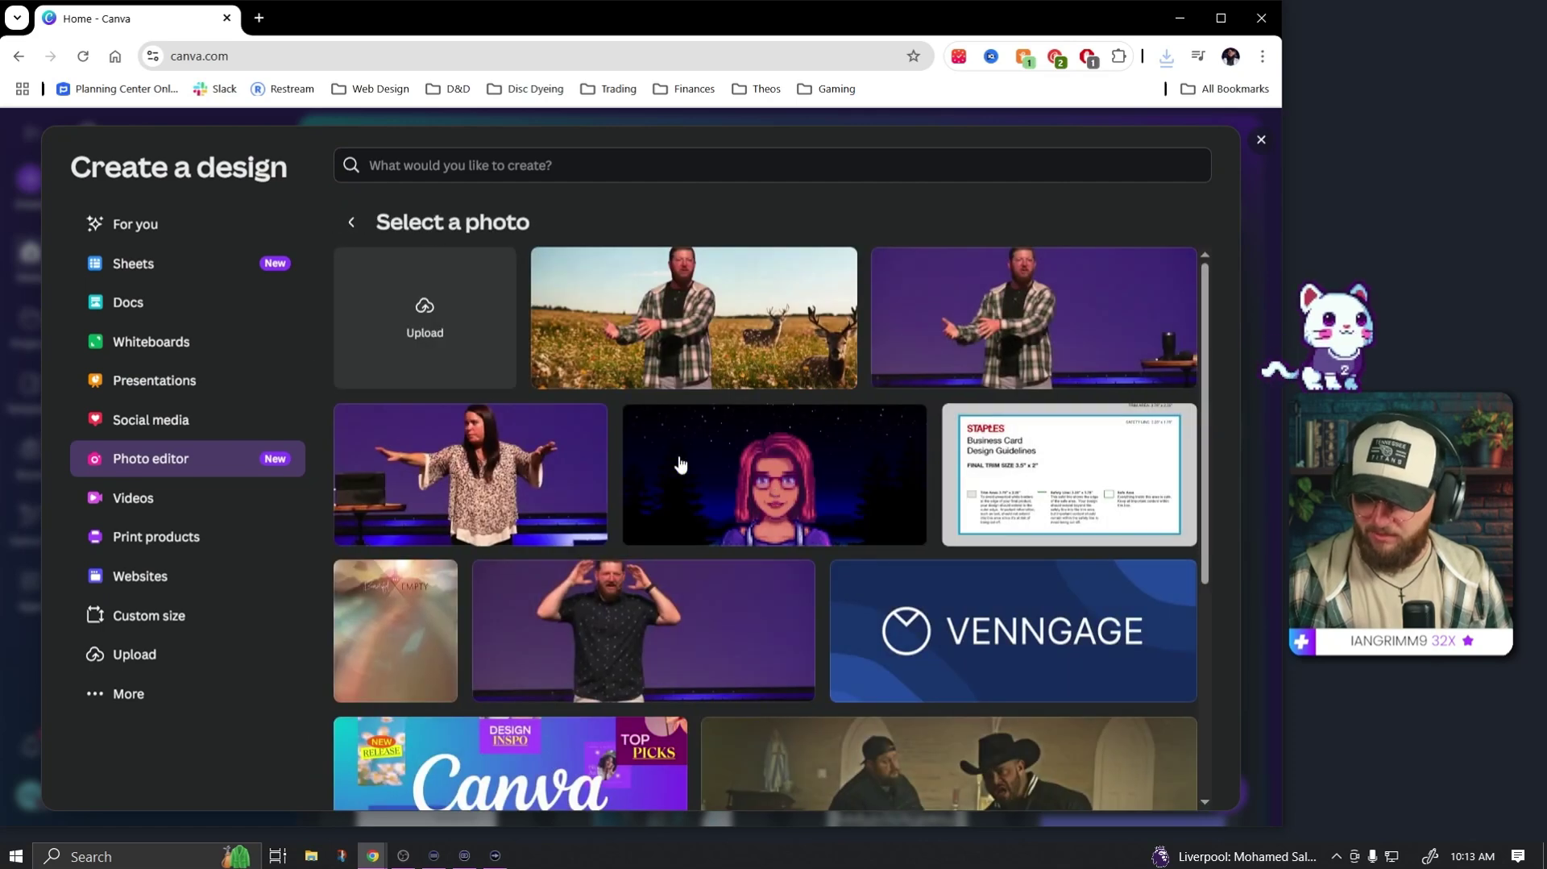
scroll(753, 586, down, 15)
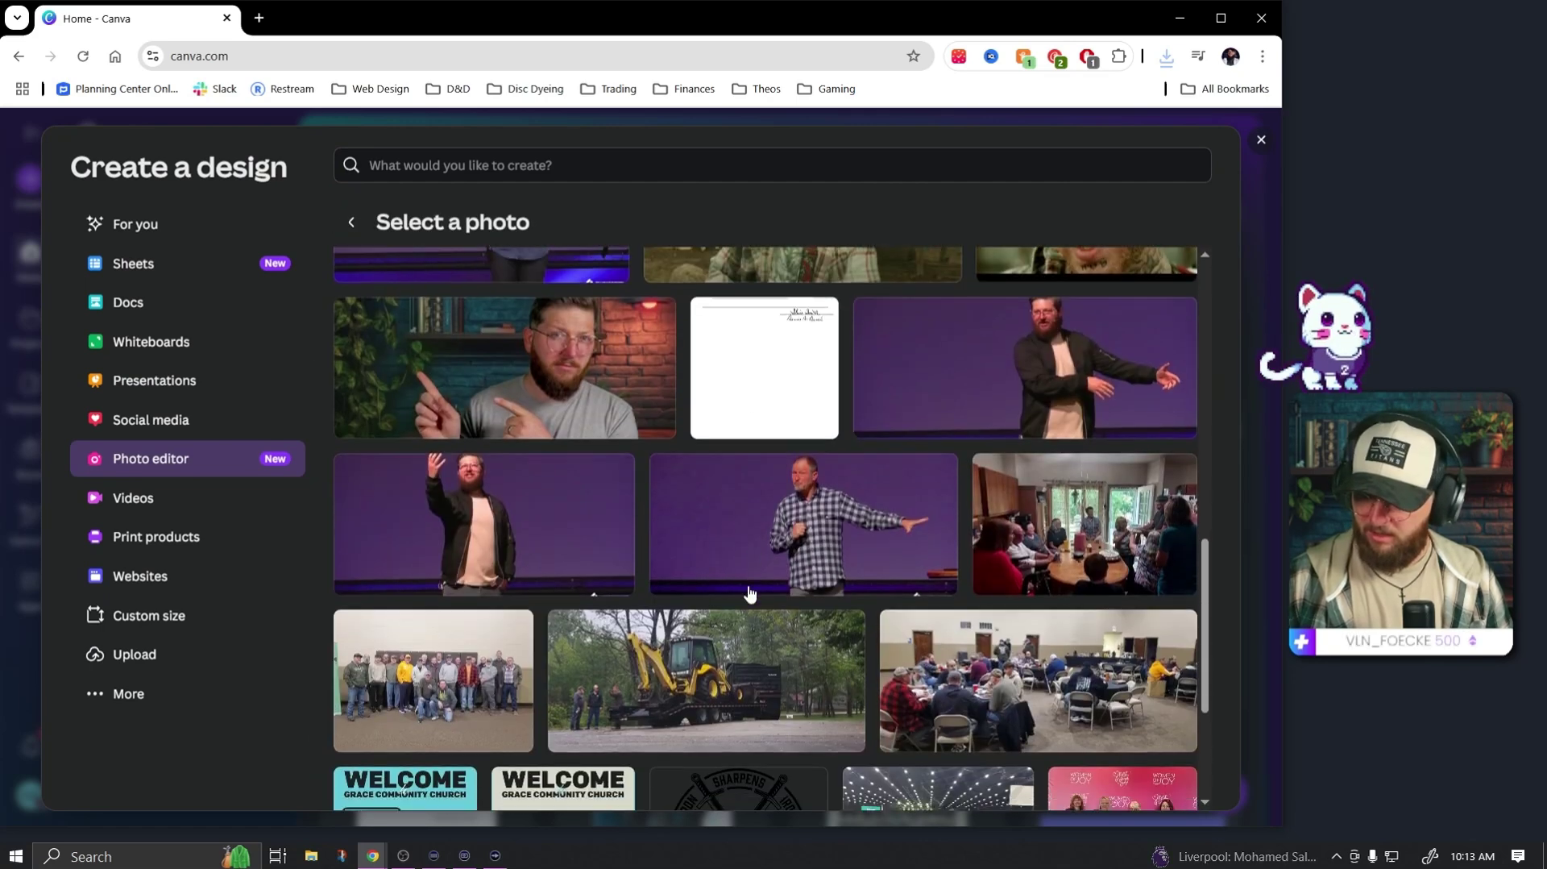
scroll(717, 620, down, 10)
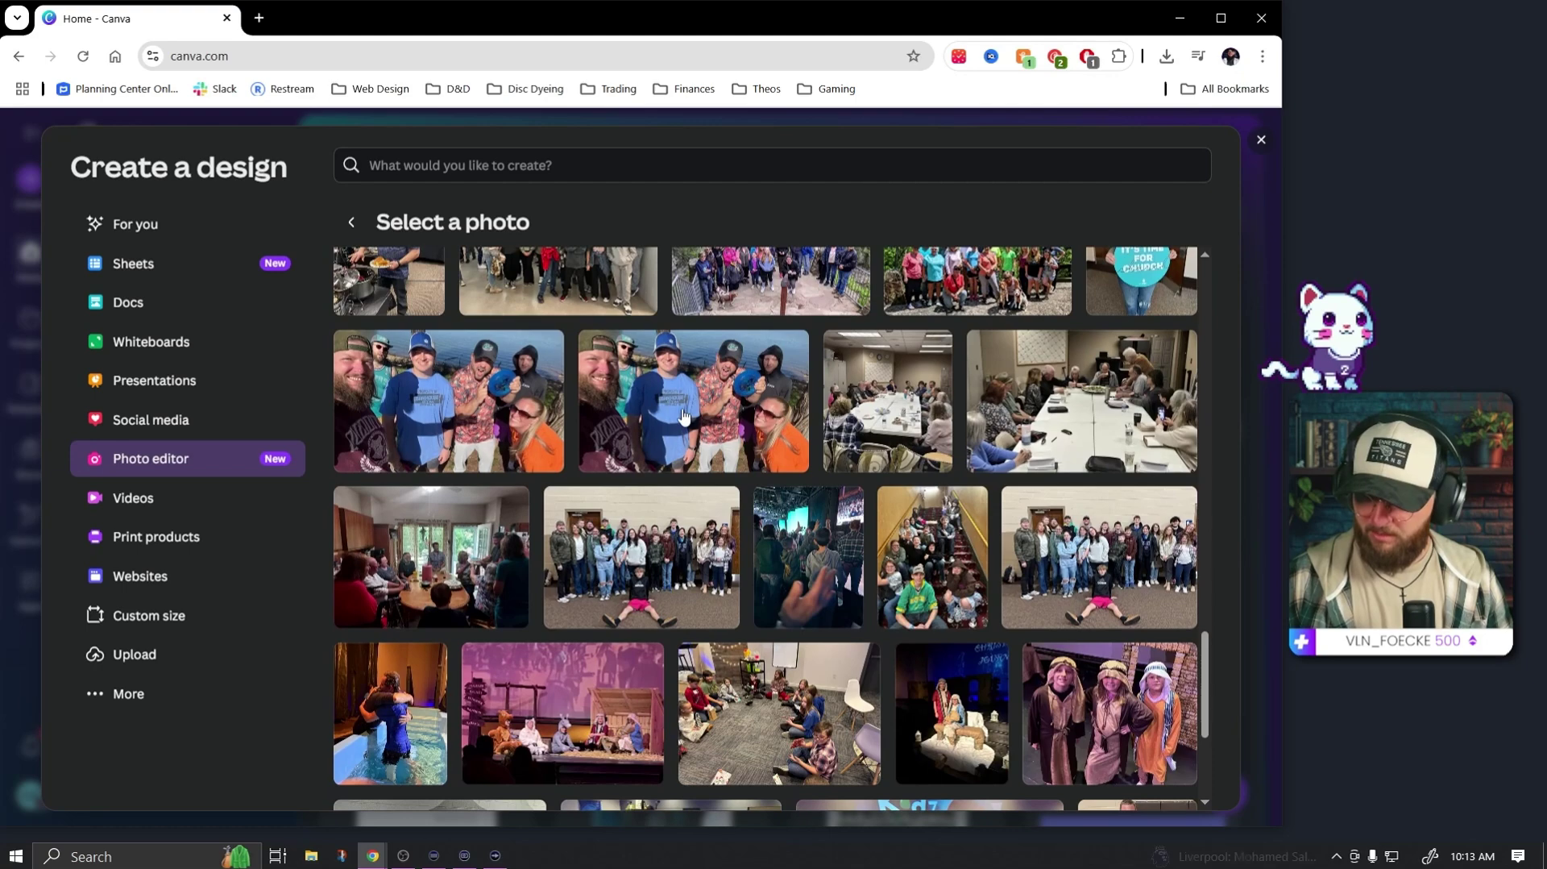
click(681, 408)
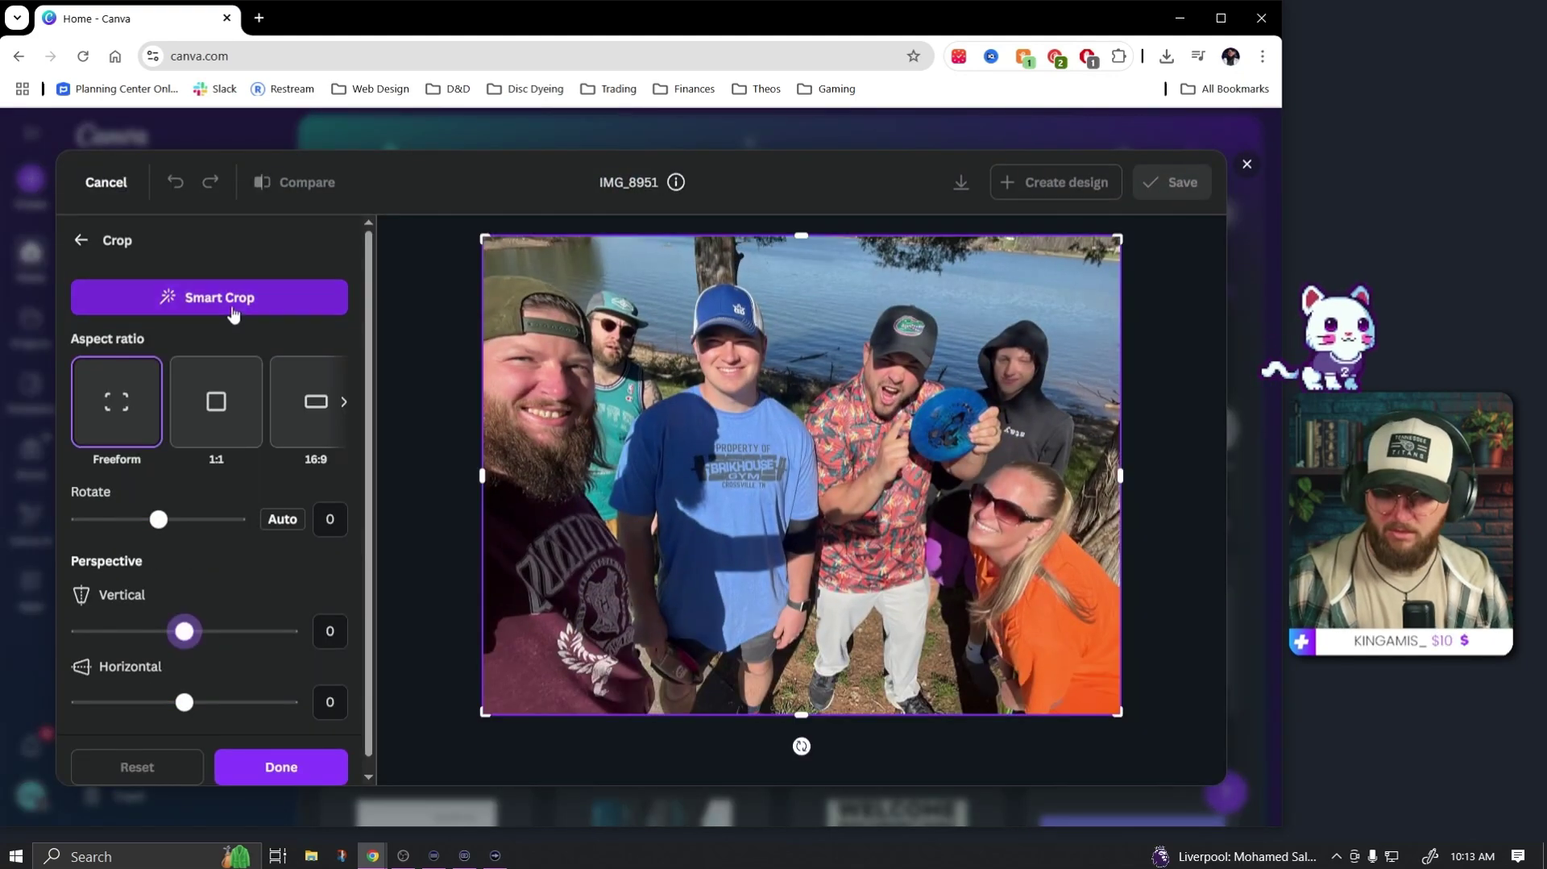
- Smart Crop the group photo with a wider left edge, apply it, and close the editor
click(230, 305)
drag(466, 477, 404, 475)
click(300, 768)
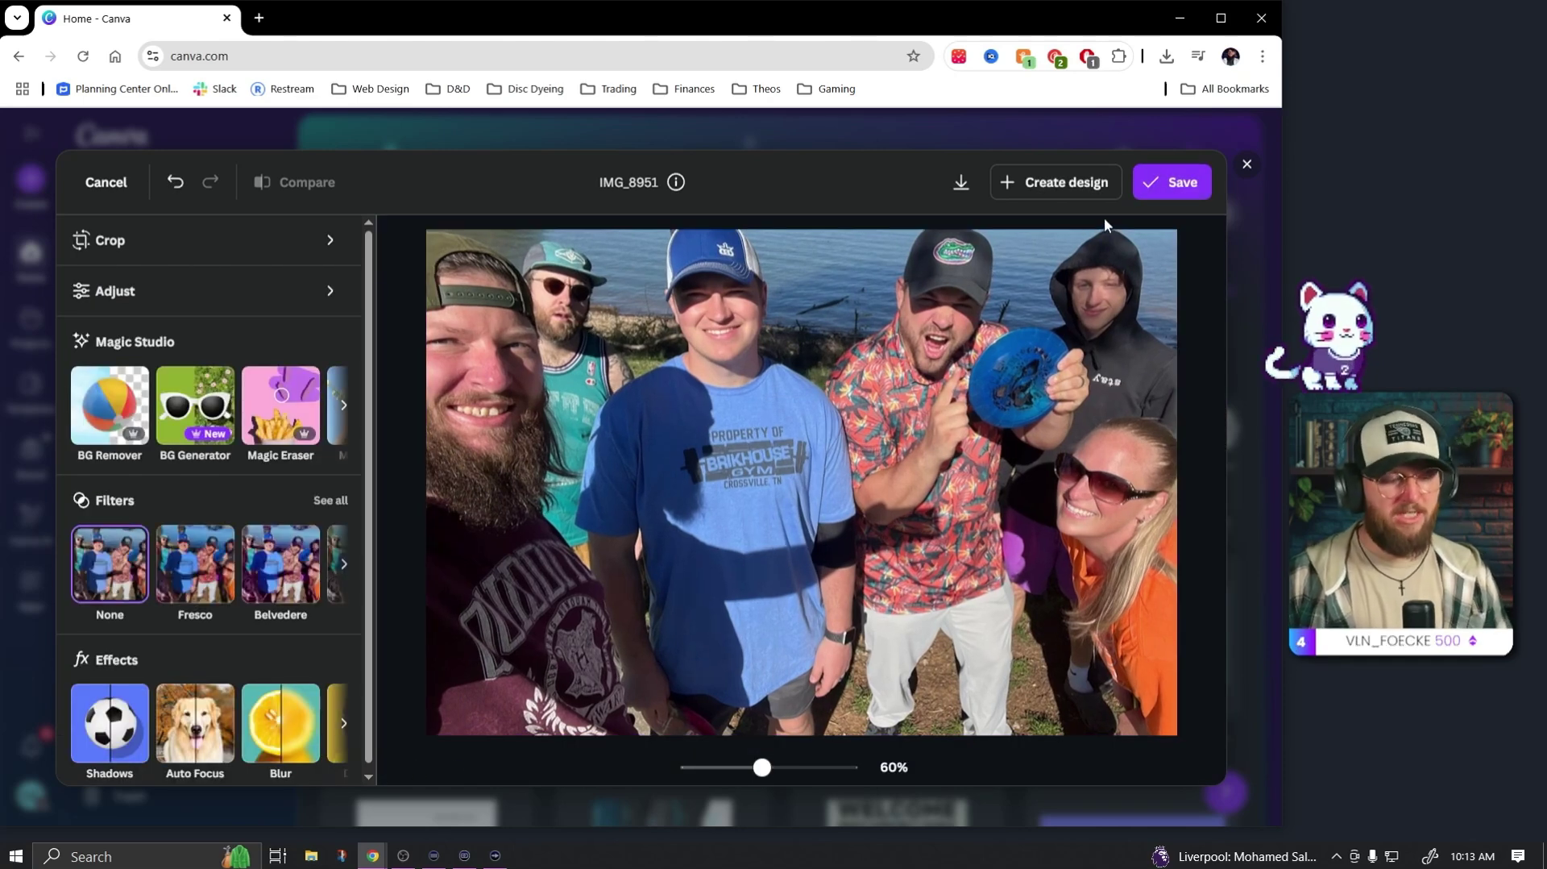
click(1247, 165)
click(1241, 170)
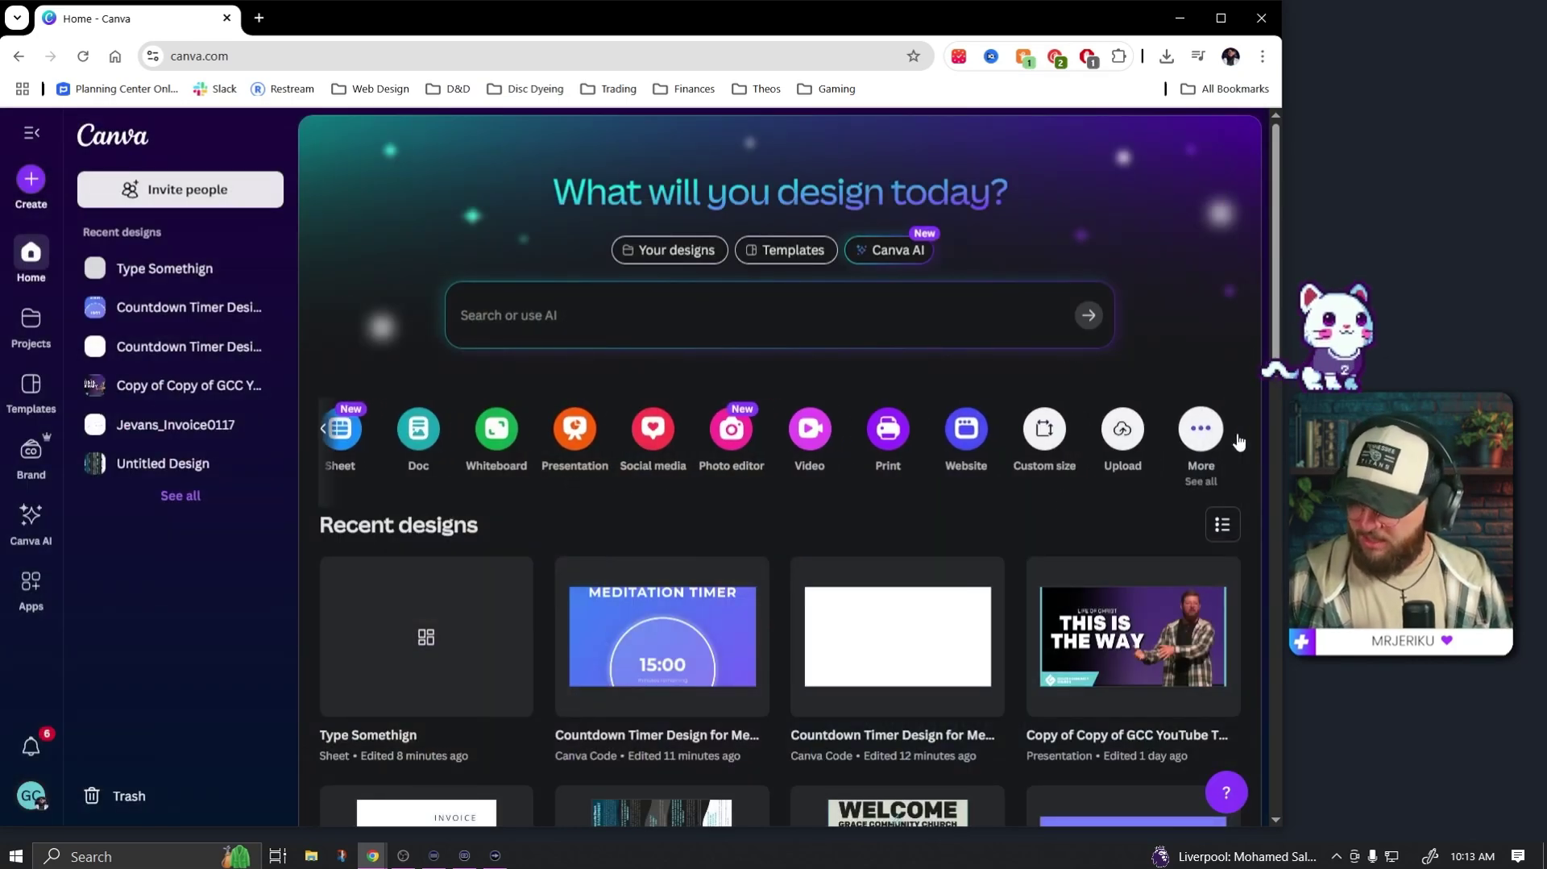
click(1202, 427)
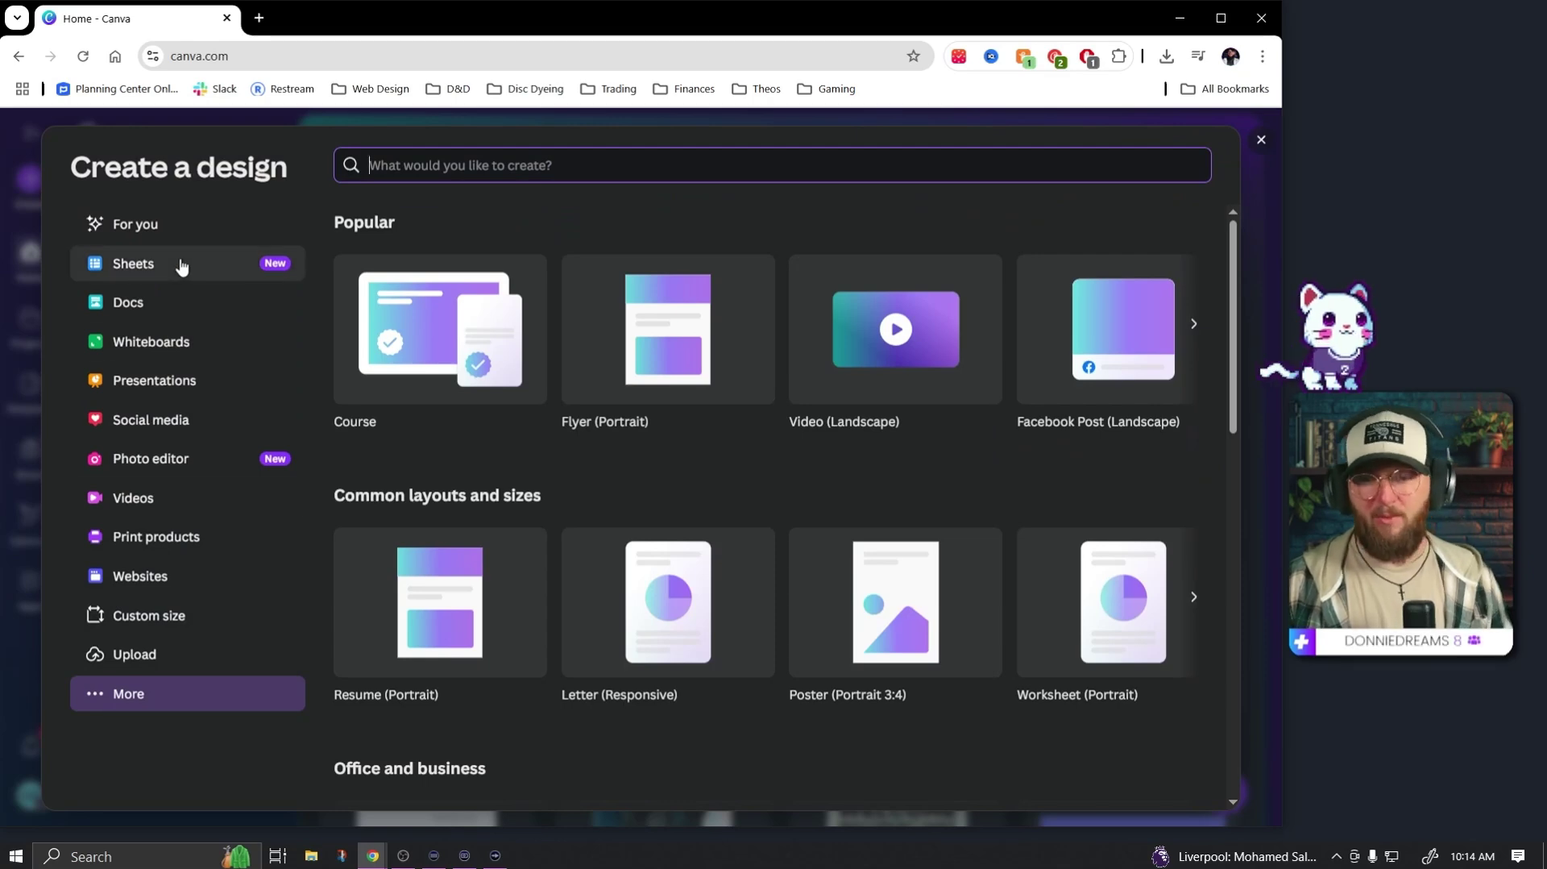
click(1261, 139)
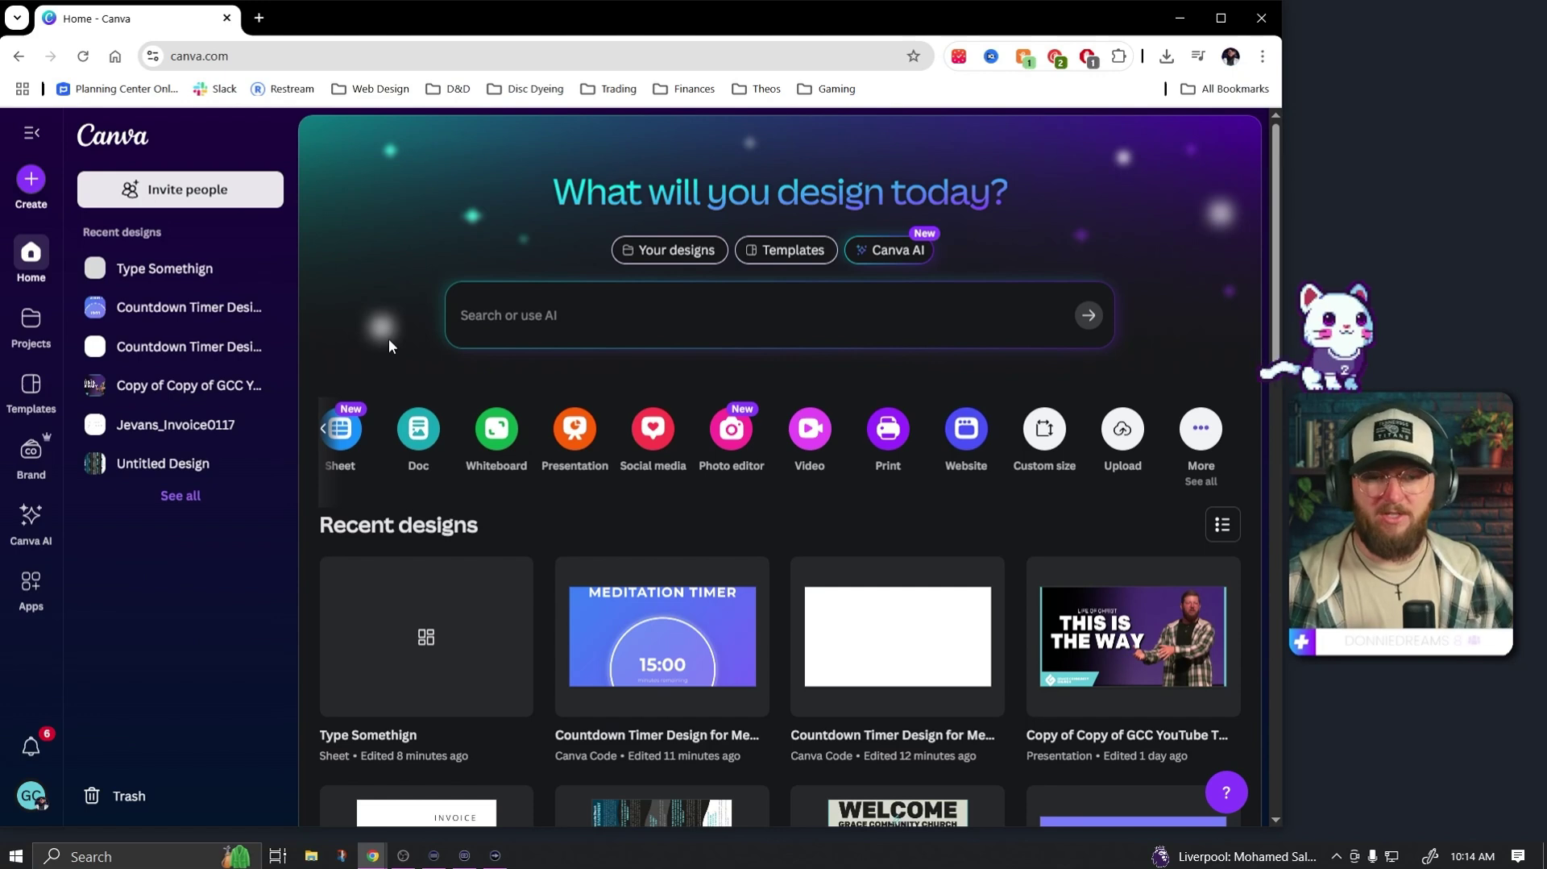